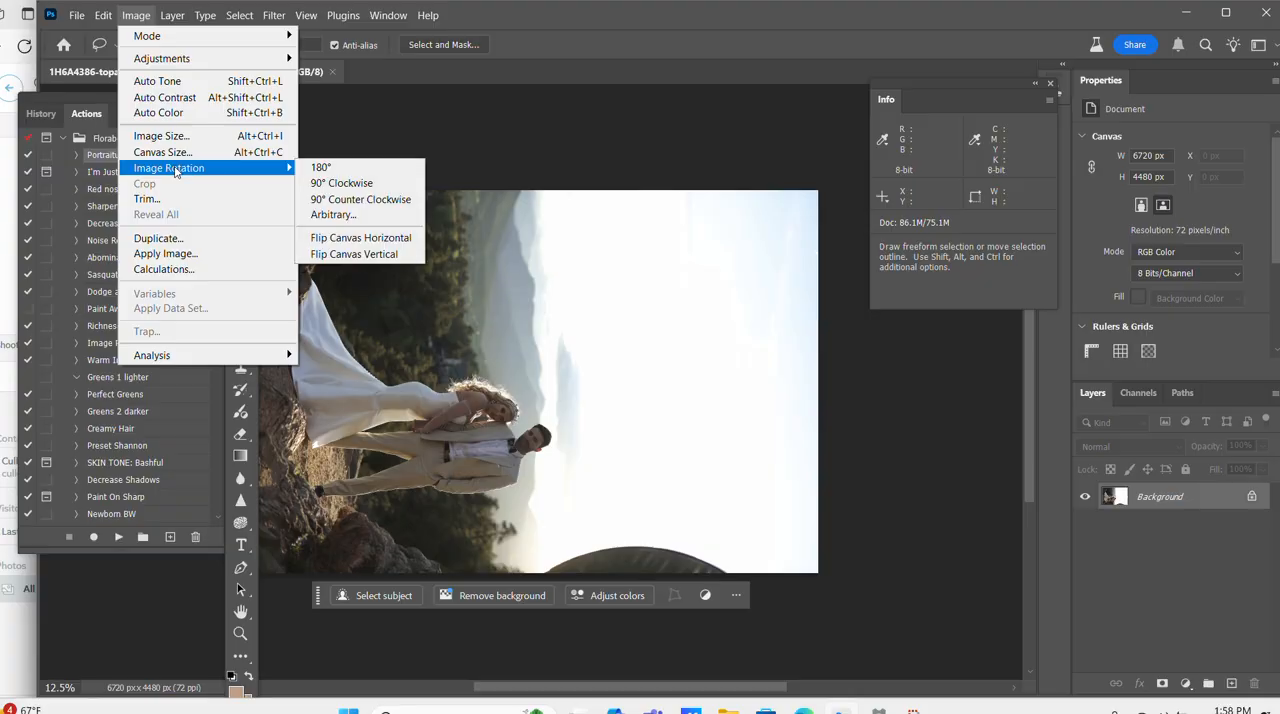
Rotate the wedding photo 90° counter-clockwise so that it stands upright.
{"action": "left_click", "coordinate": [340, 200]}
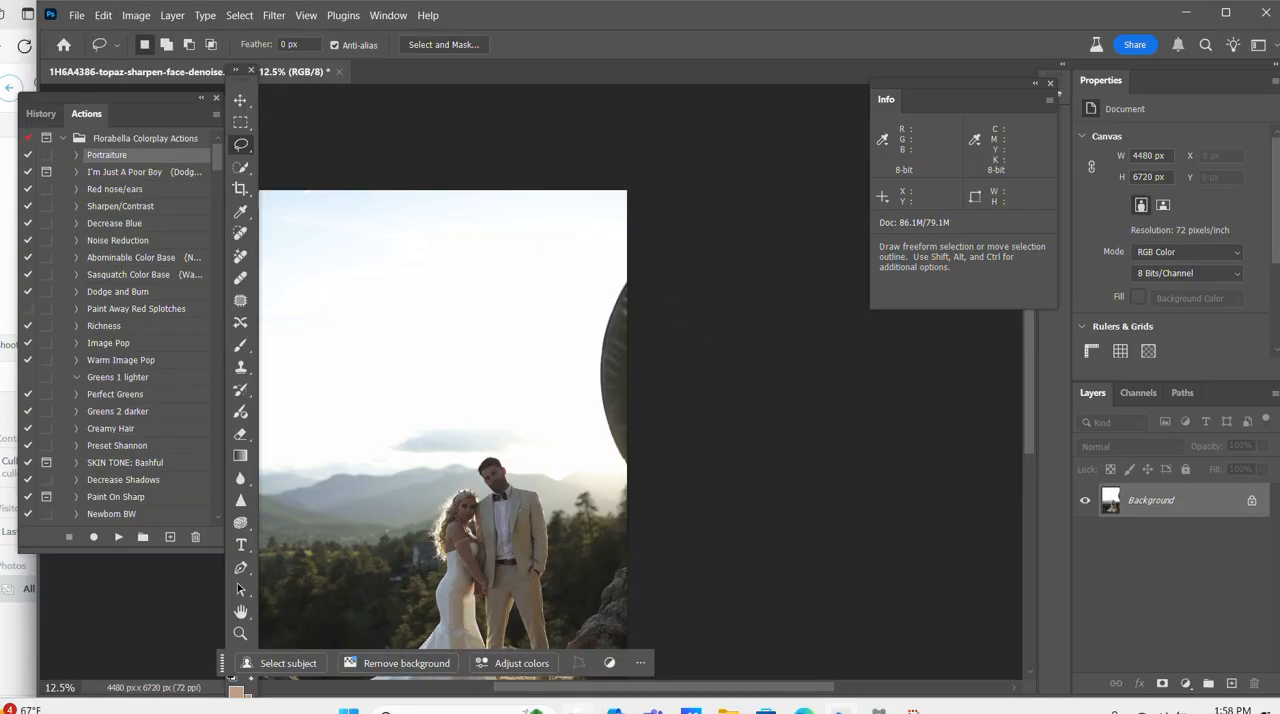
{"action": "left_click_drag", "start_coordinate": [620, 689], "coordinate": [578, 700]}
{"action": "scroll", "coordinate": [587, 461], "scroll_direction": "down", "scroll_amount": 4}
{"action": "scroll", "coordinate": [593, 462], "scroll_direction": "down", "scroll_amount": 1}
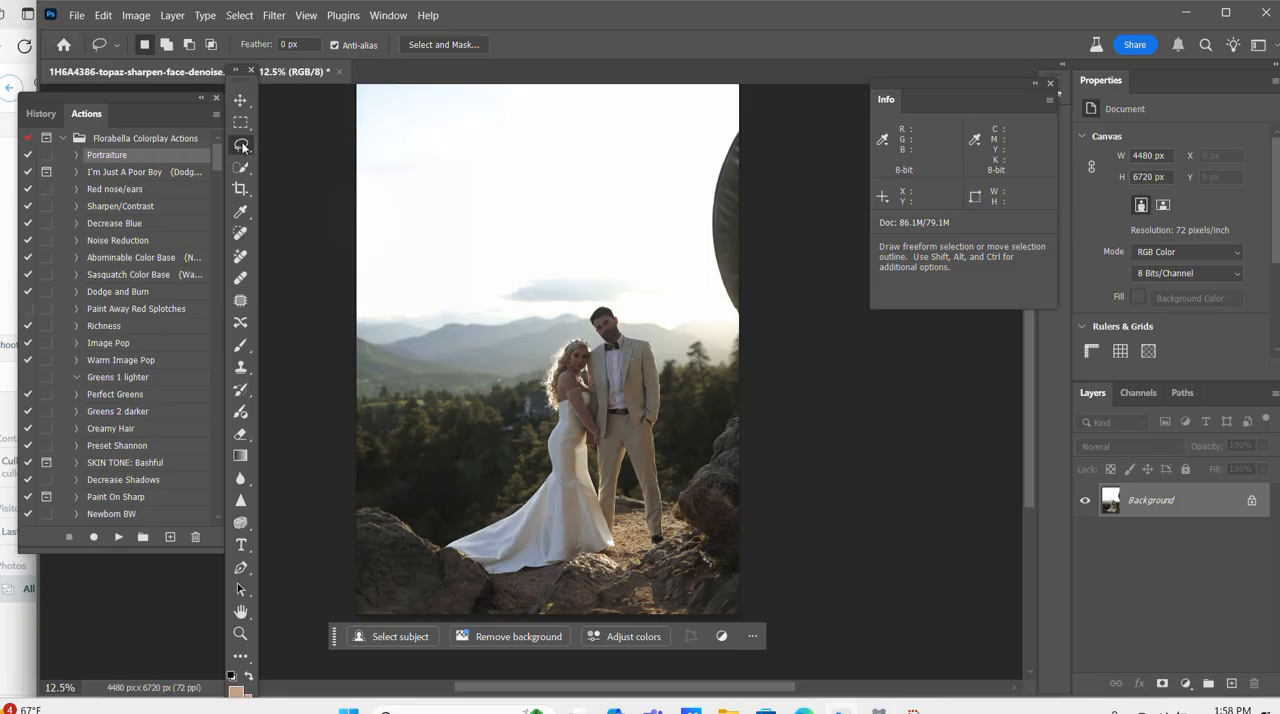
Lasso the dark curved object at the photo's right edge and generate a fill over it with the prompt "remove".
{"action": "mouse_move", "coordinate": [752, 125]}
{"action": "left_mouse_down"}
{"action": "mouse_move", "coordinate": [738, 118]}
{"action": "mouse_move", "coordinate": [692, 288]}
{"action": "mouse_move", "coordinate": [787, 325]}
{"action": "left_mouse_up"}
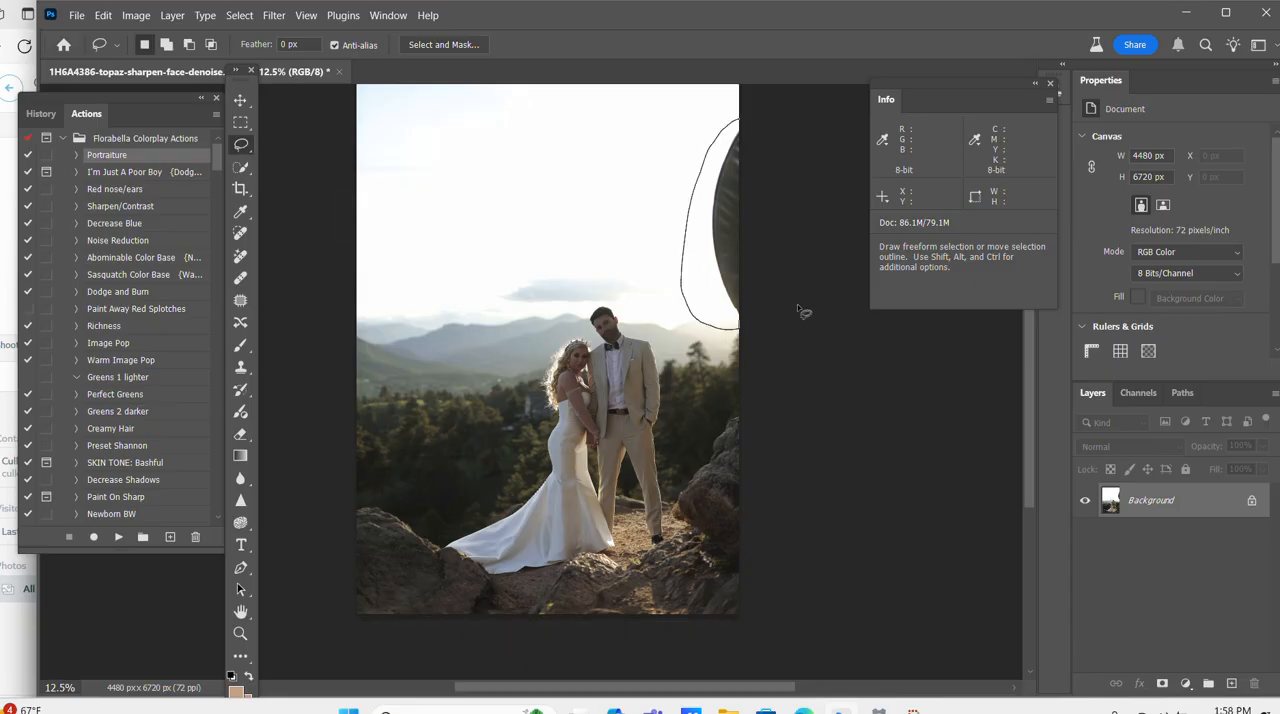
{"action": "left_click", "coordinate": [580, 354]}
{"action": "type", "text": "remove"}
{"action": "key", "text": "Return"}
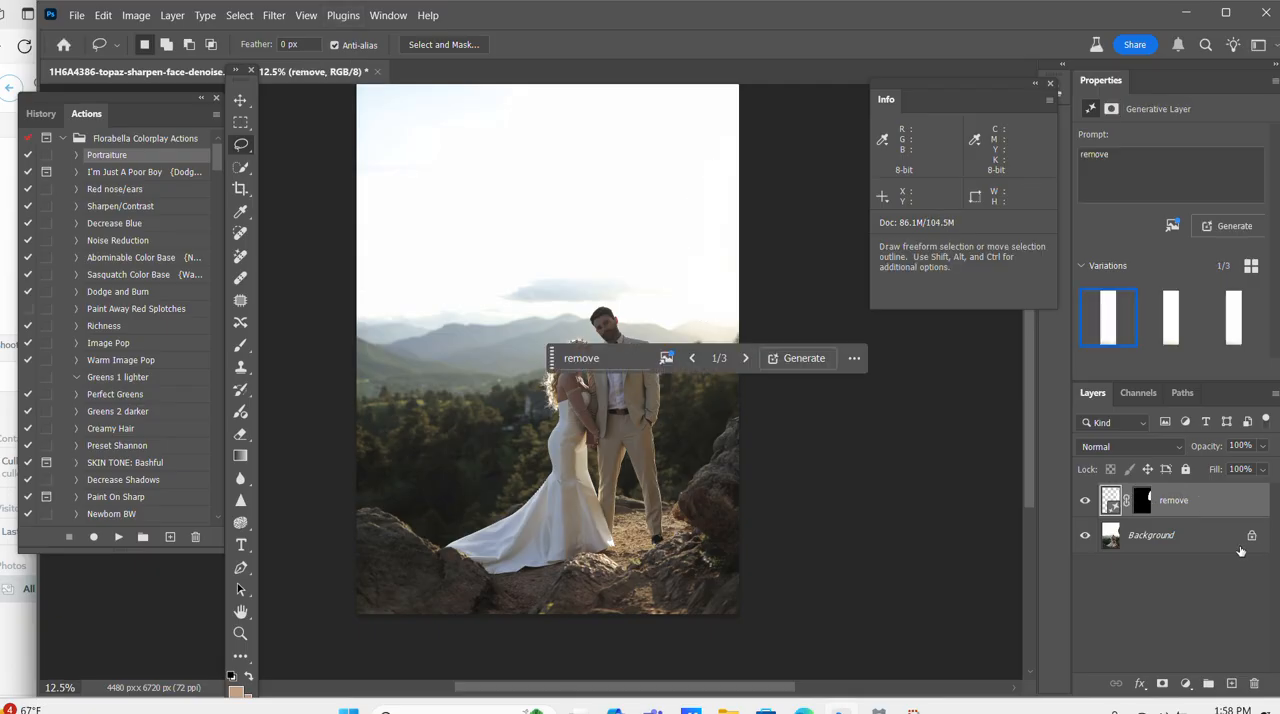
Flatten the generated fill into the background and inspect the couple up close.
{"action": "right_click", "coordinate": [1180, 540]}
{"action": "left_click", "coordinate": [1168, 488]}
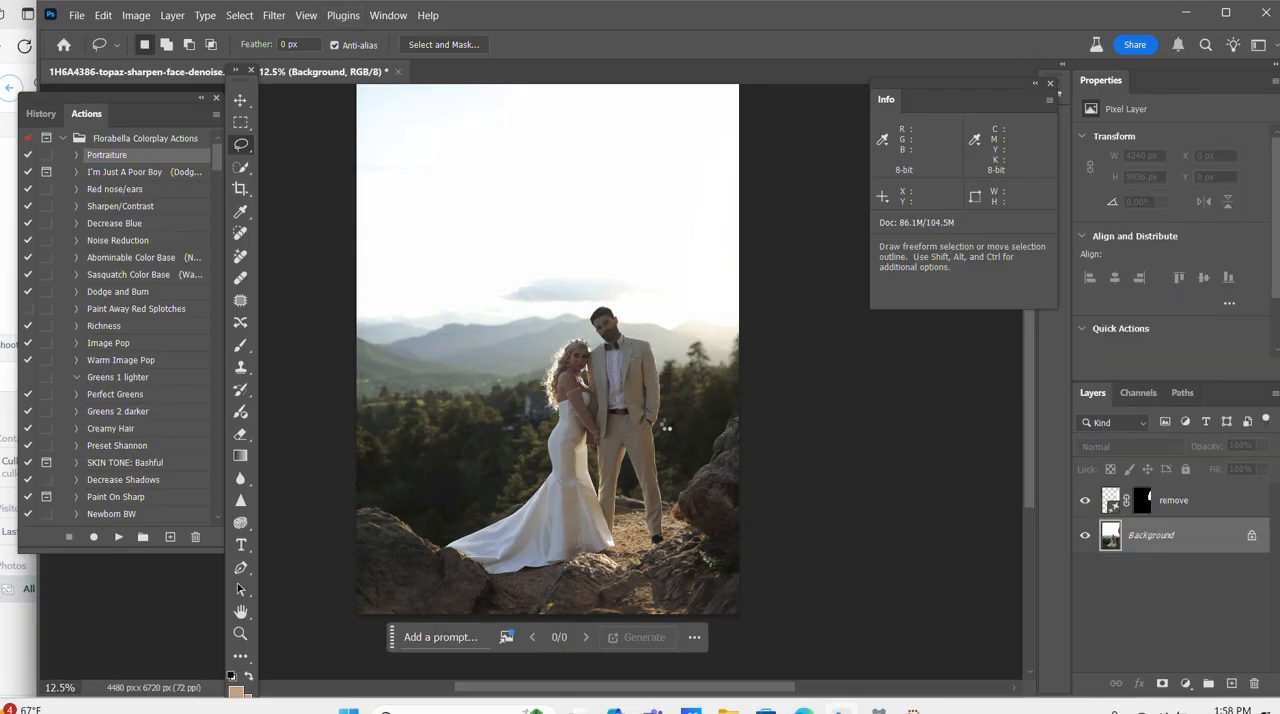
{"action": "key", "text": "ctrl+plus"}
{"action": "key", "text": "ctrl+plus"}
{"action": "key", "text": "ctrl+plus"}
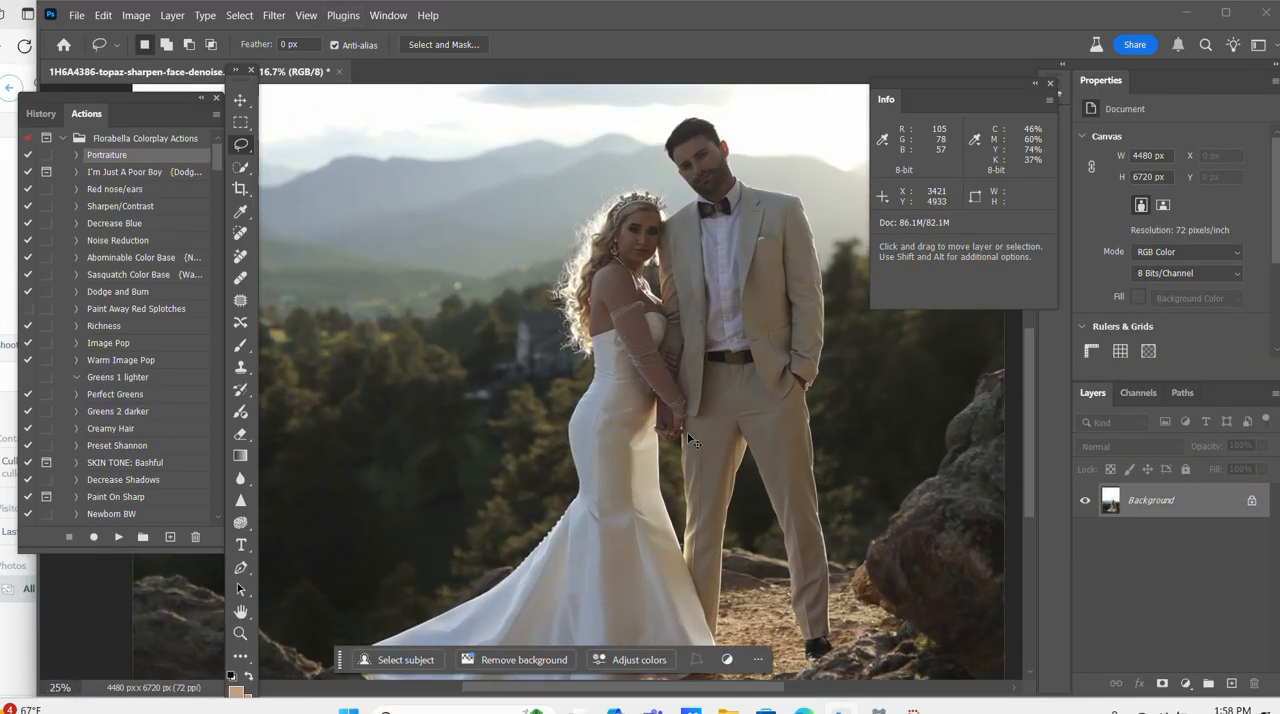
{"action": "key", "text": "ctrl+minus"}
{"action": "key", "text": "ctrl+minus"}
{"action": "key", "text": "ctrl+minus"}
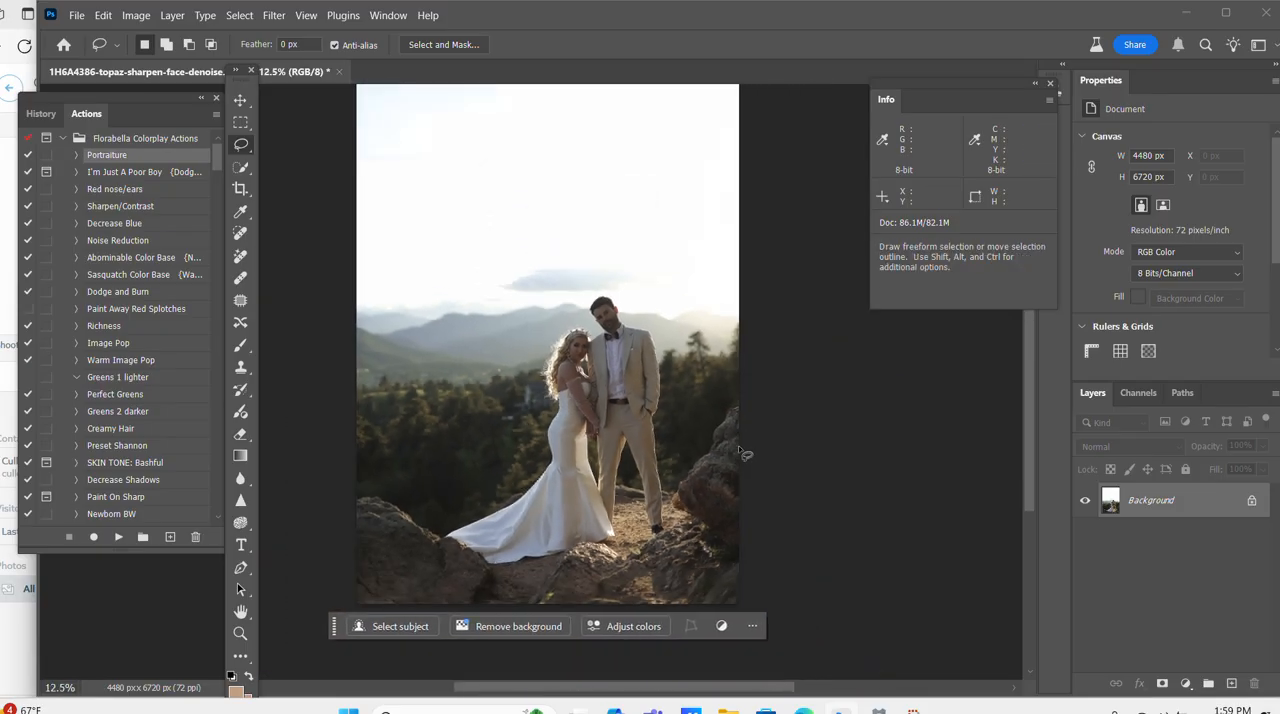
Duplicate the background layer and bring up the sky presets in Sky Replacement.
{"action": "key", "text": "ctrl+j"}
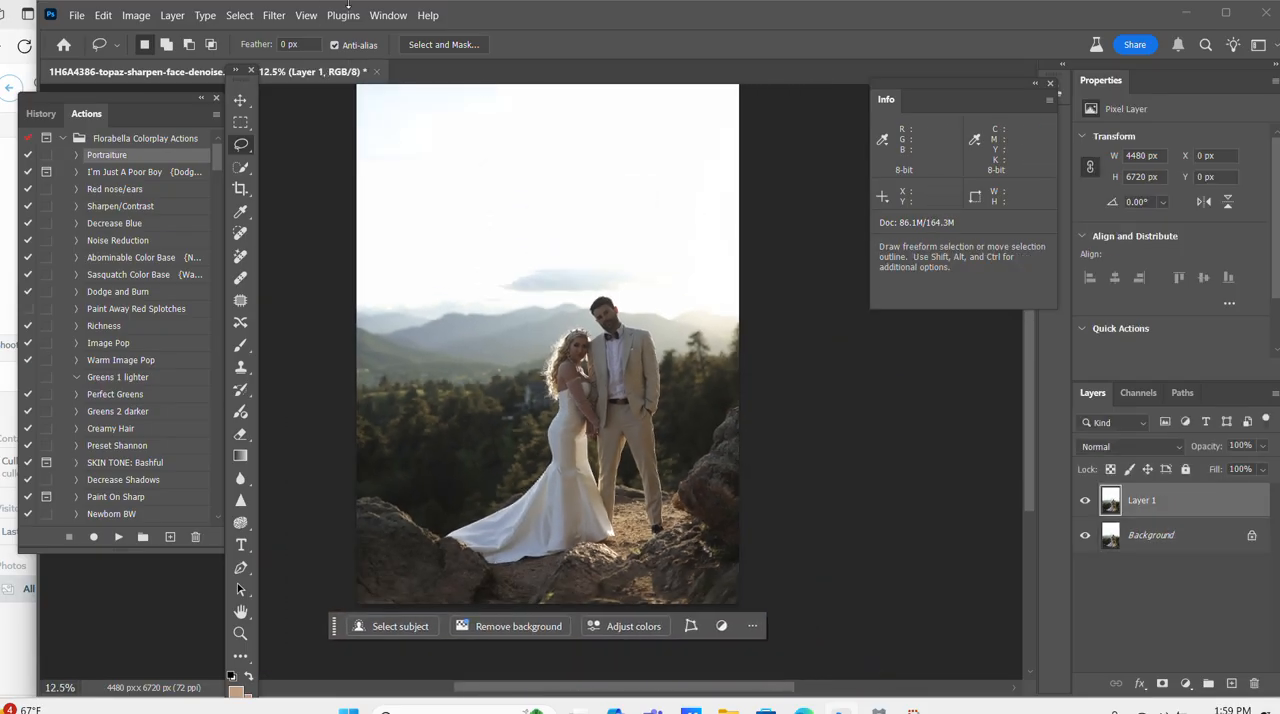
{"action": "left_click", "coordinate": [103, 15]}
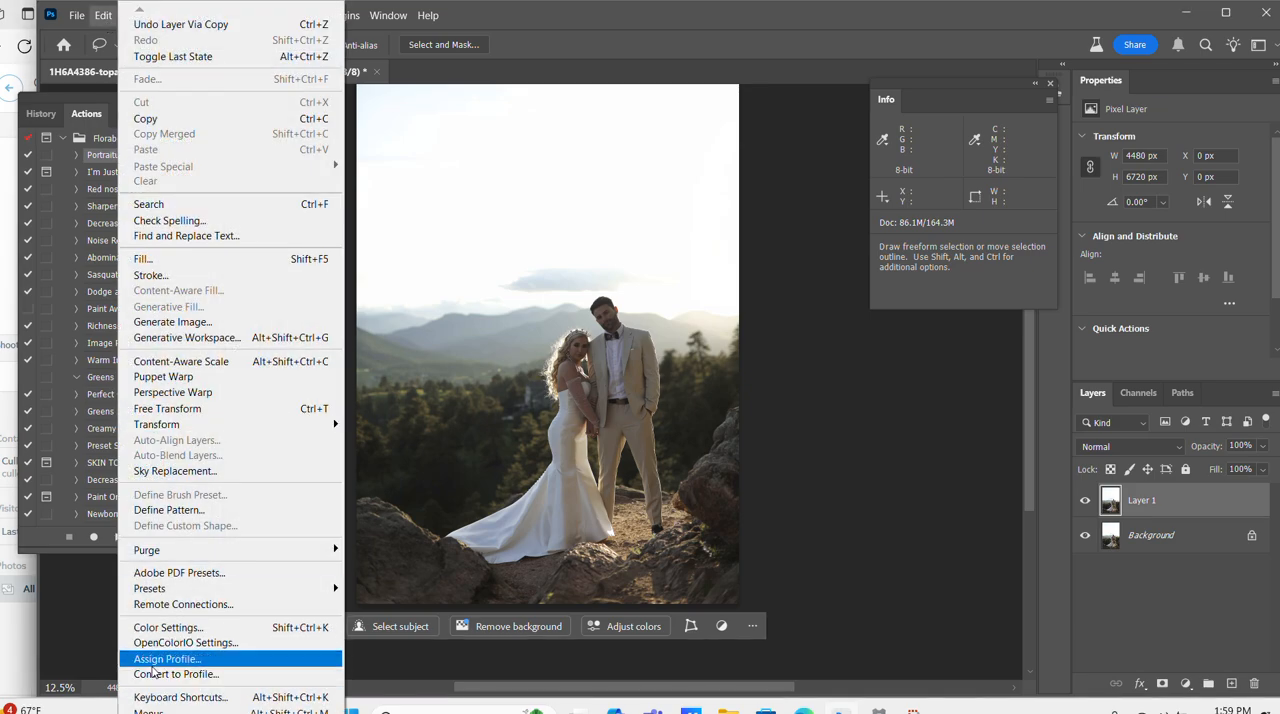
{"action": "left_click", "coordinate": [156, 472]}
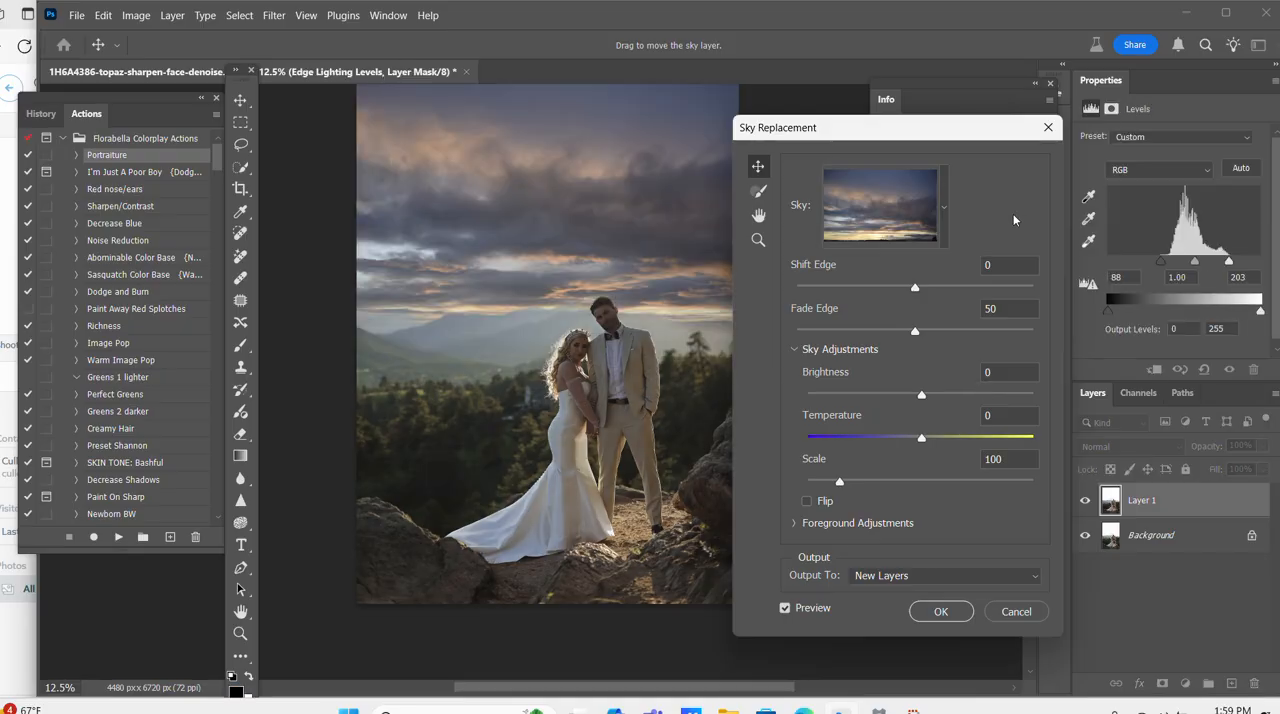
{"action": "left_click", "coordinate": [942, 200]}
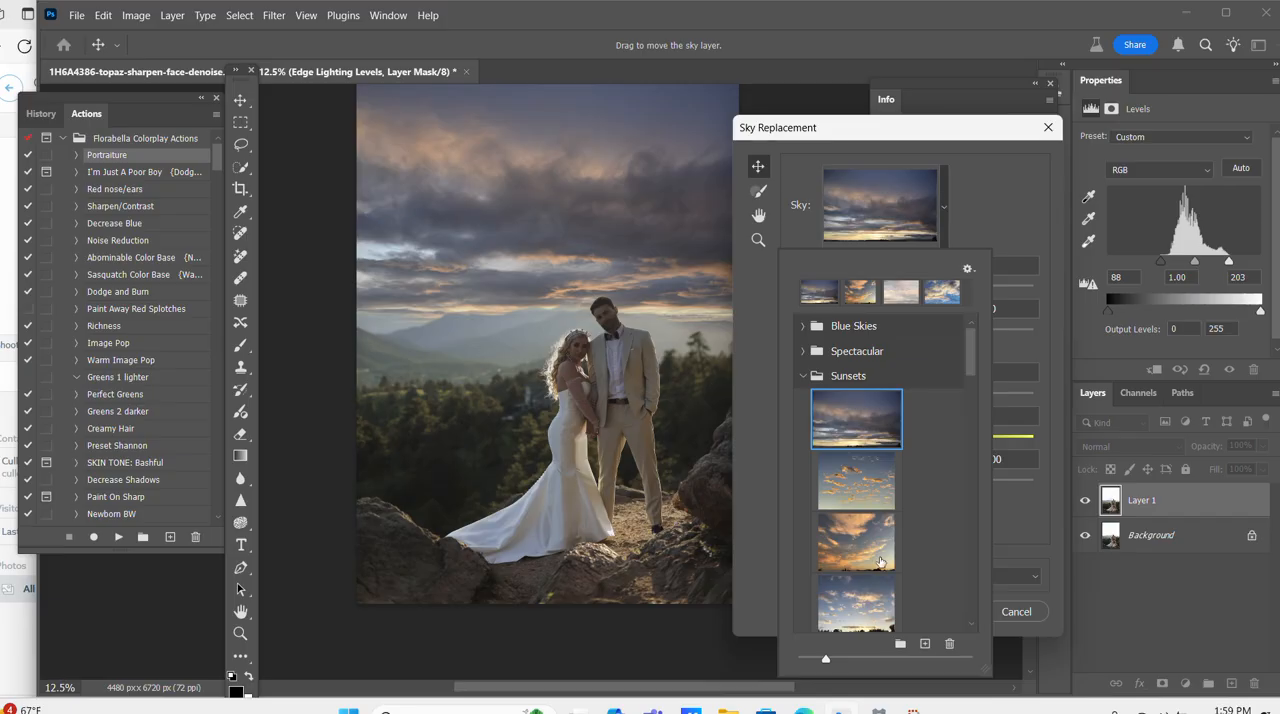
Try the AZSkies04 copy sky and the light blue sky with scattered clouds on the photo.
{"action": "scroll", "coordinate": [878, 545], "scroll_direction": "down", "scroll_amount": 3}
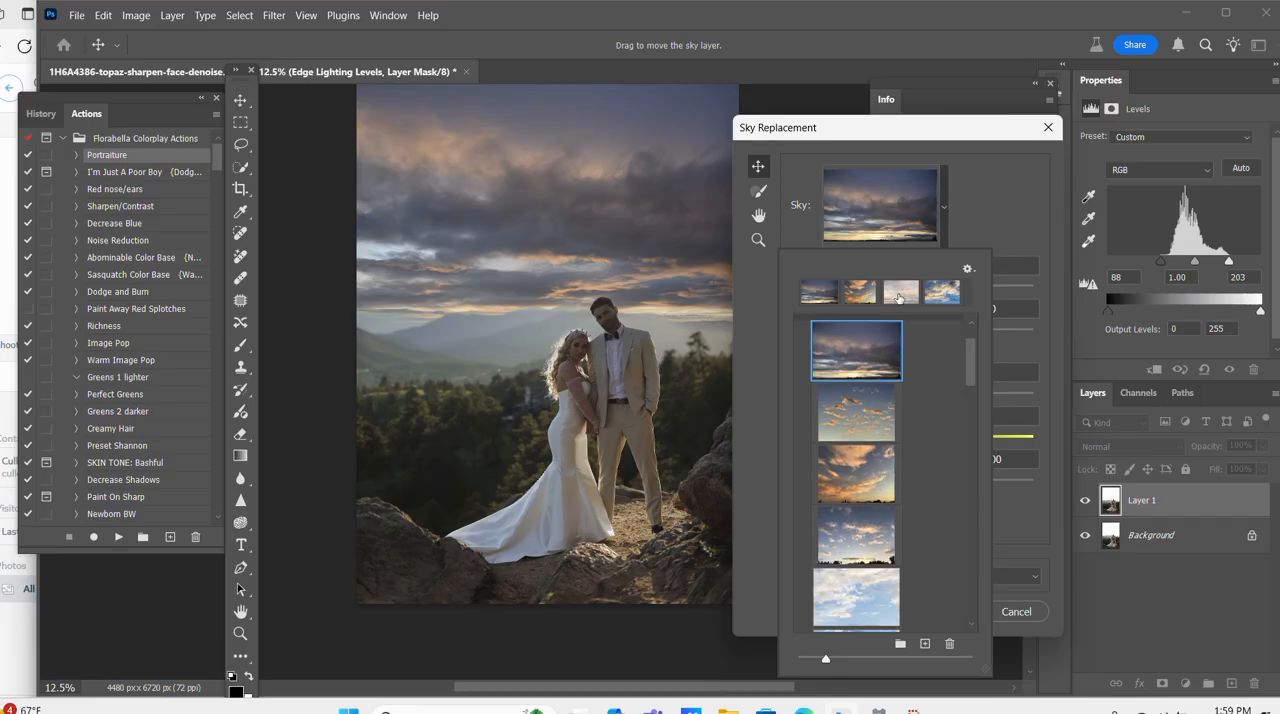
{"action": "scroll", "coordinate": [851, 568], "scroll_direction": "down", "scroll_amount": 5}
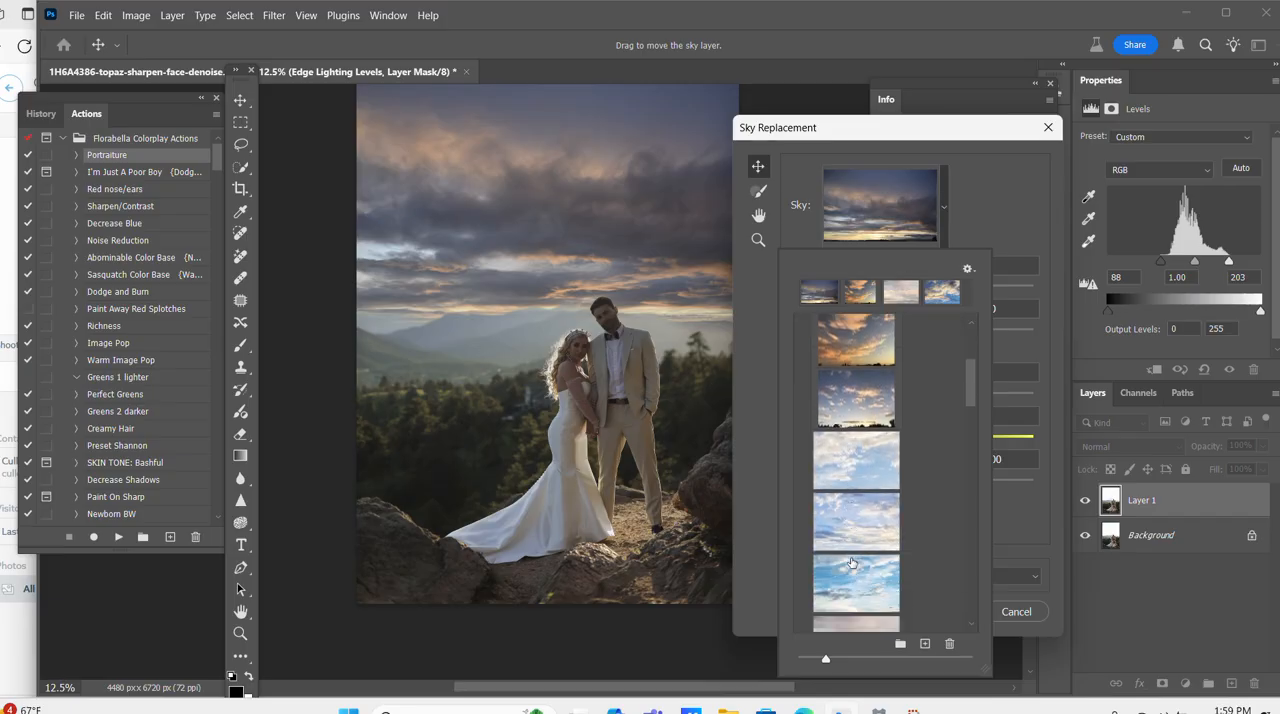
{"action": "scroll", "coordinate": [851, 562], "scroll_direction": "down", "scroll_amount": 5}
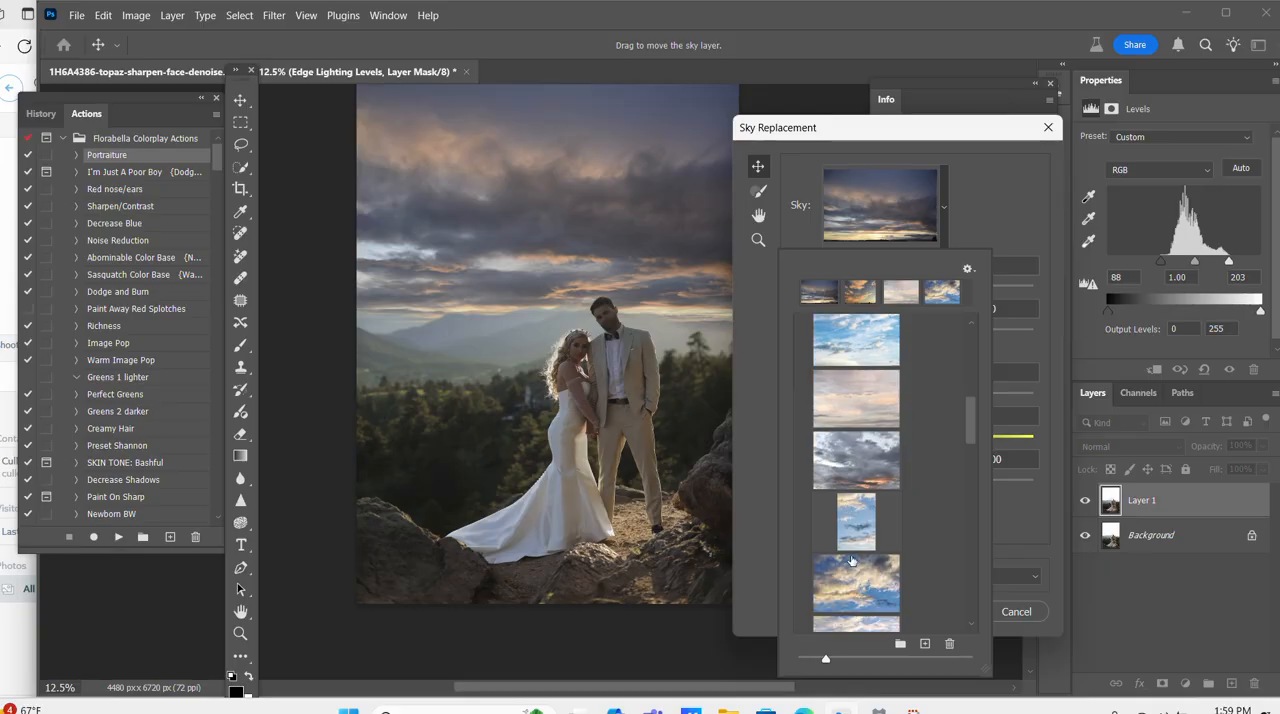
{"action": "left_click", "coordinate": [867, 544]}
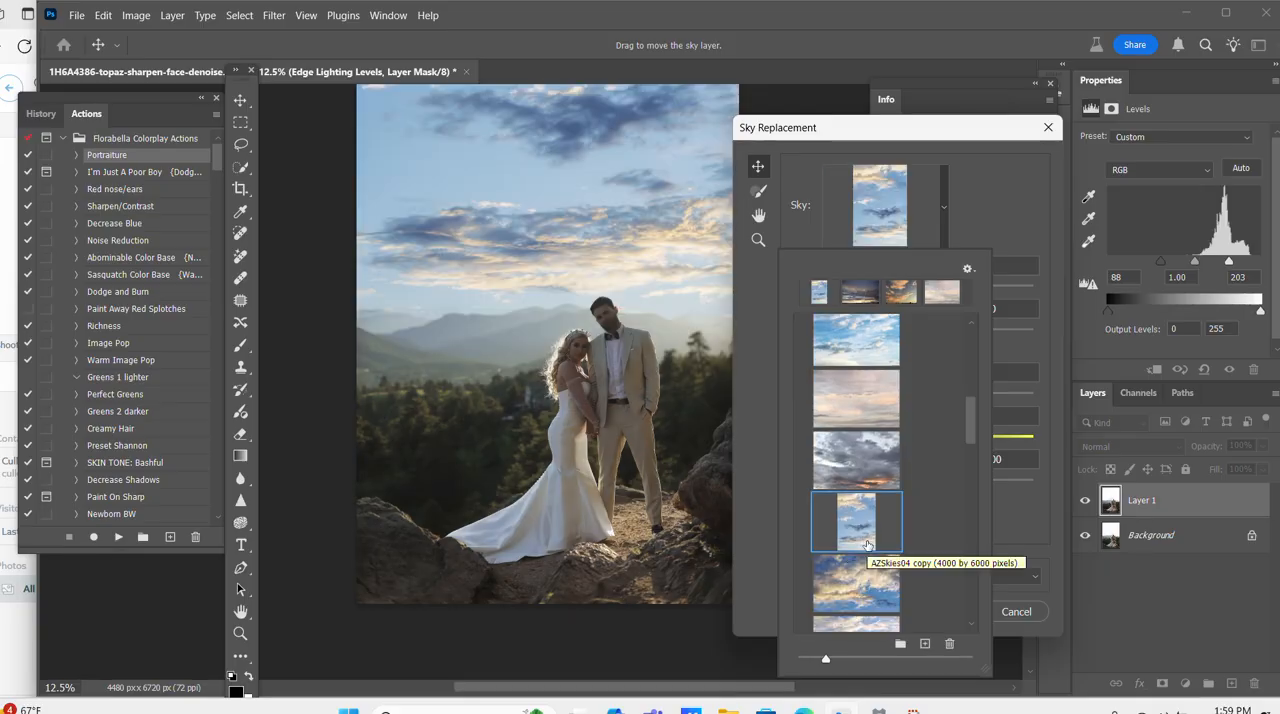
{"action": "scroll", "coordinate": [867, 544], "scroll_direction": "down", "scroll_amount": 1}
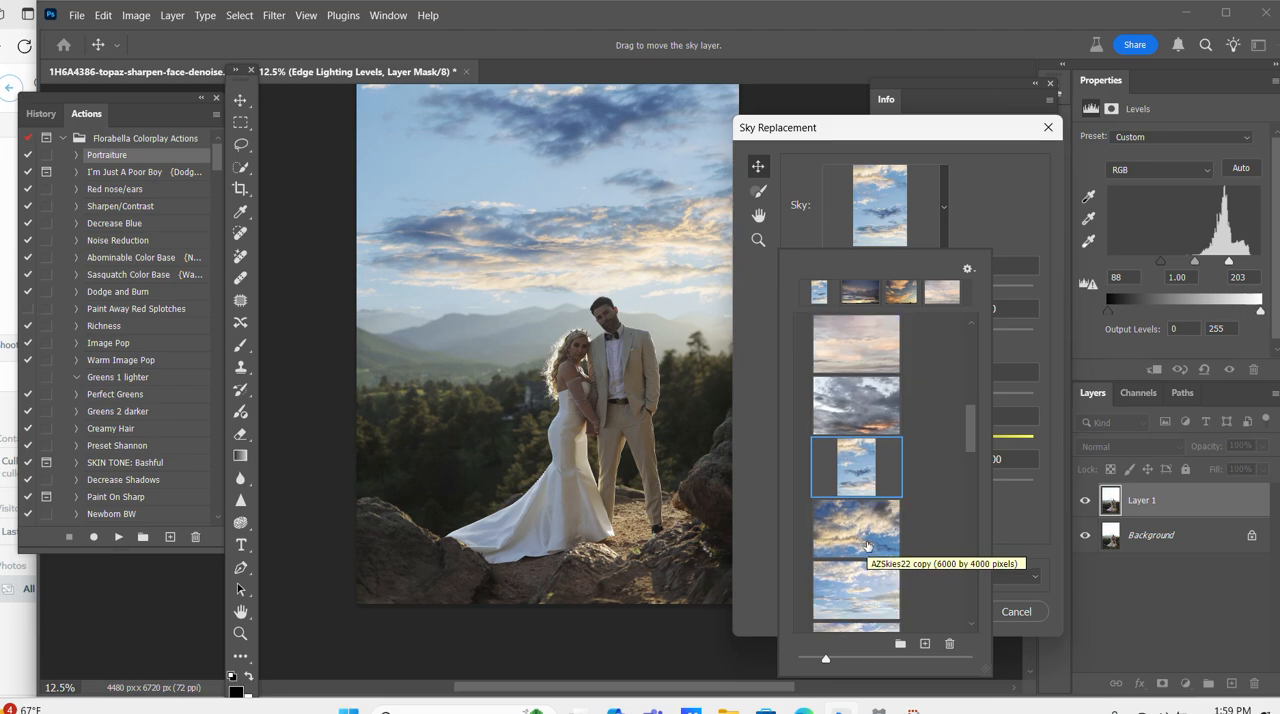
{"action": "left_click", "coordinate": [843, 598]}
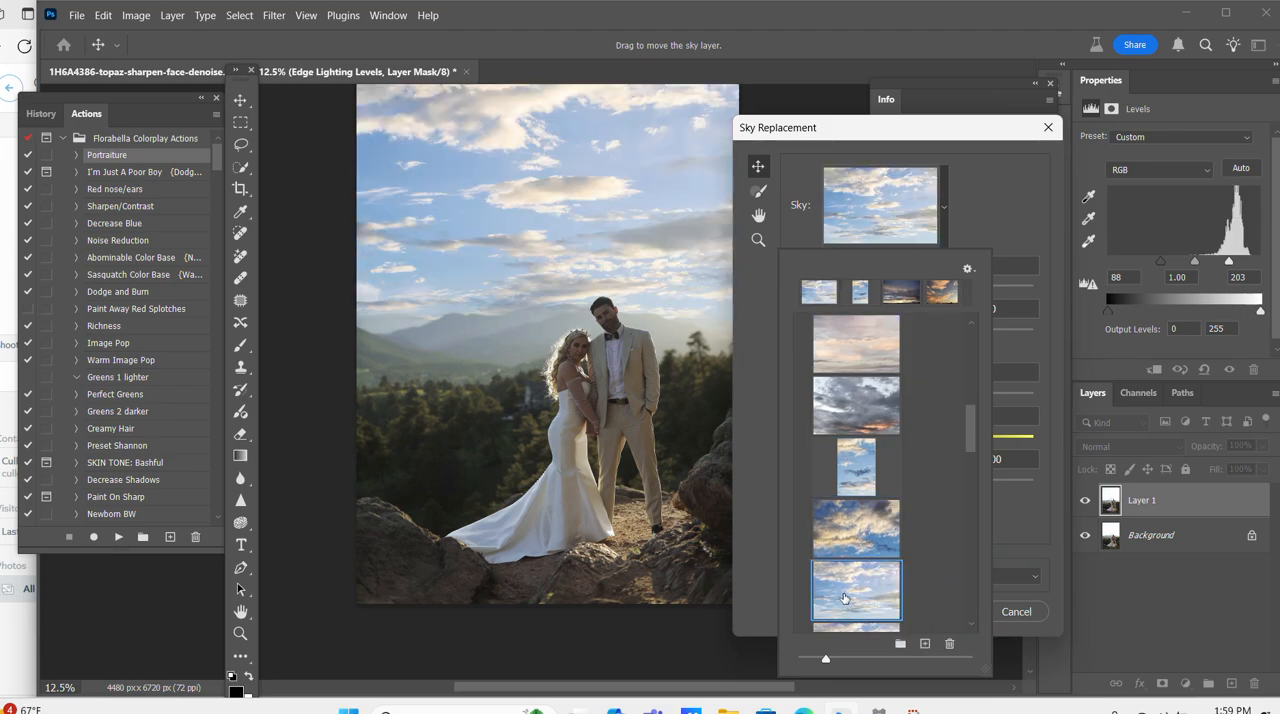
Try the warm cloudy sky and the golden sunset sky further down the presets.
{"action": "scroll", "coordinate": [847, 592], "scroll_direction": "down", "scroll_amount": 3}
{"action": "scroll", "coordinate": [848, 588], "scroll_direction": "down", "scroll_amount": 1}
{"action": "scroll", "coordinate": [875, 538], "scroll_direction": "down", "scroll_amount": 2}
{"action": "scroll", "coordinate": [875, 538], "scroll_direction": "down", "scroll_amount": 2}
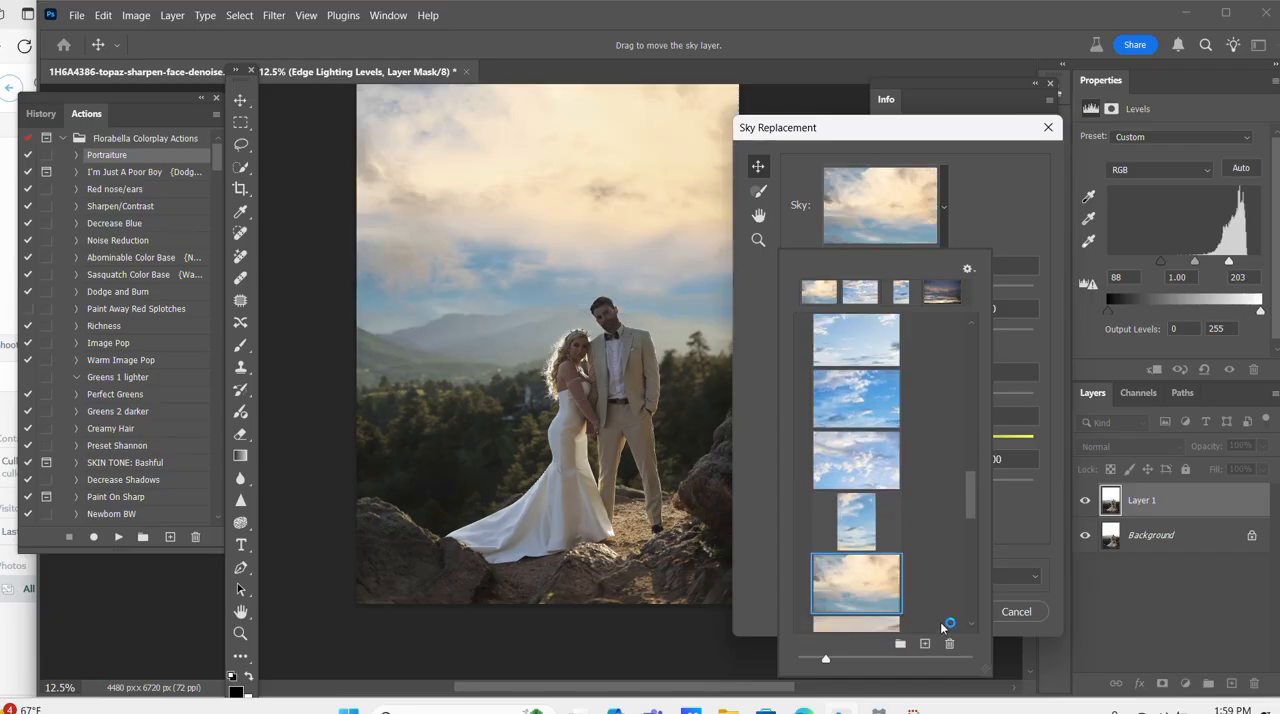
{"action": "scroll", "coordinate": [943, 627], "scroll_direction": "down", "scroll_amount": 1}
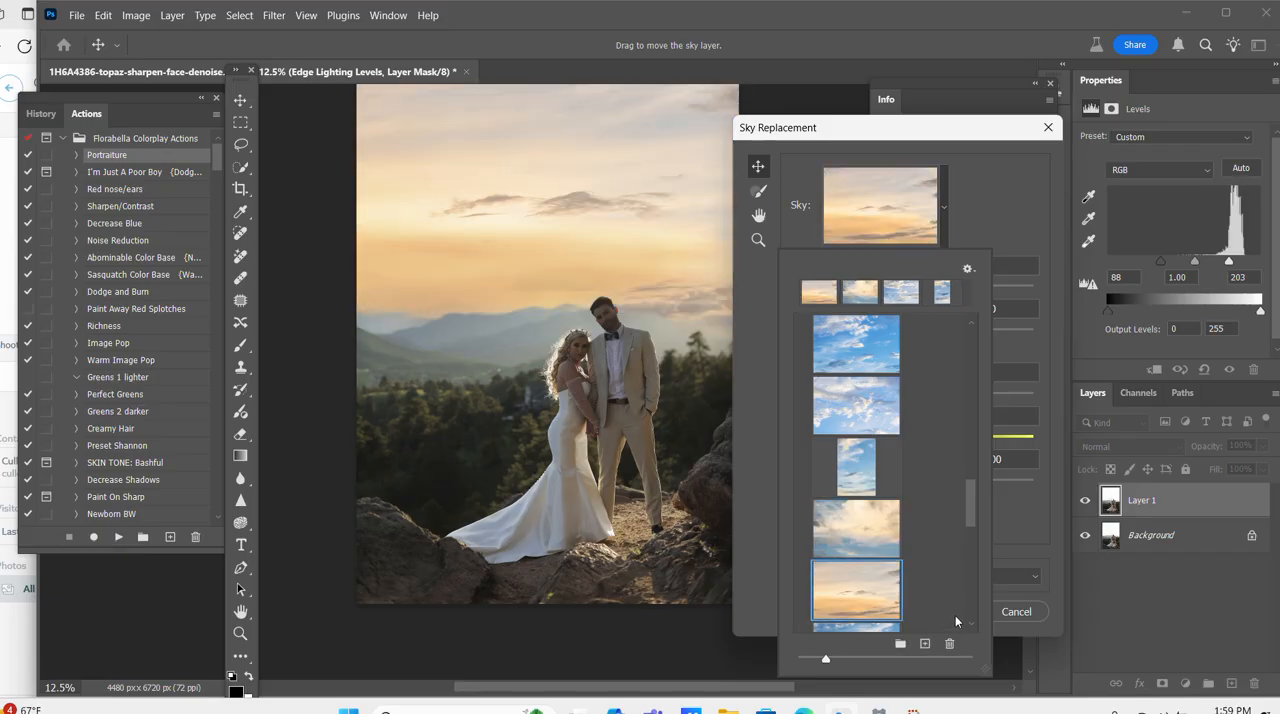
Apply the pale blue sky with a soft golden horizon, output to new layers.
{"action": "scroll", "coordinate": [950, 610], "scroll_direction": "down", "scroll_amount": 3}
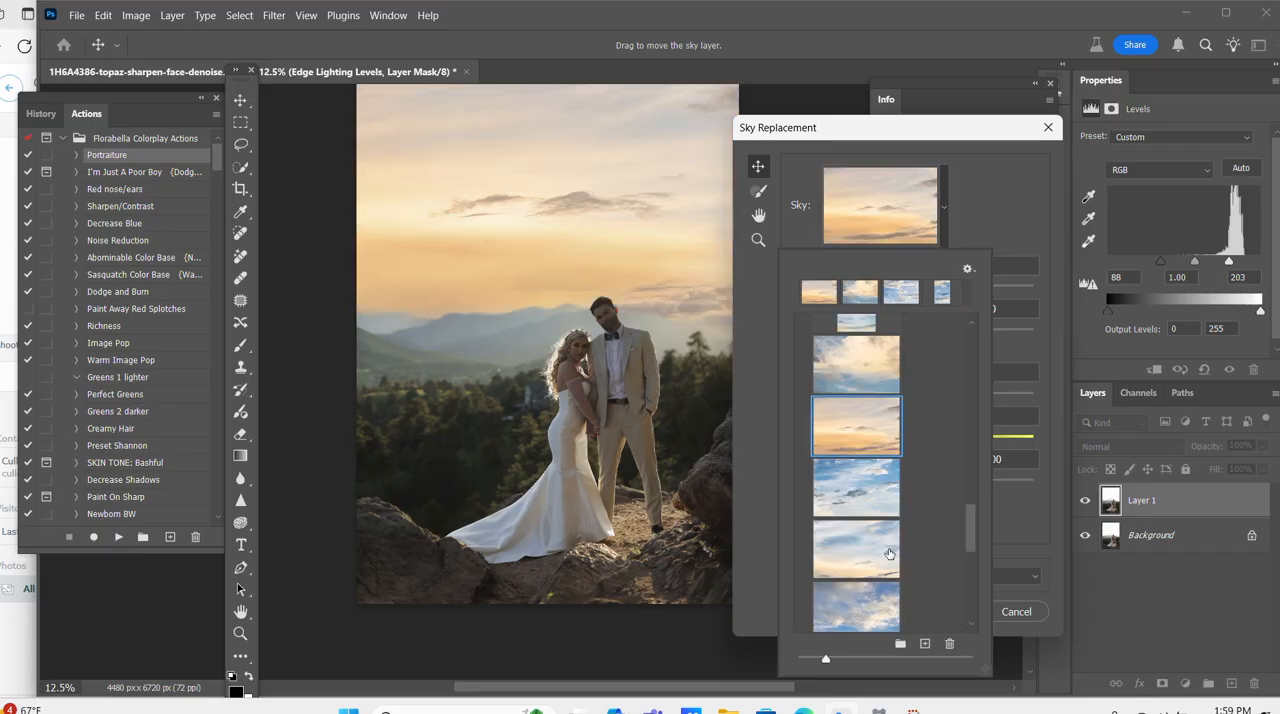
{"action": "left_click", "coordinate": [852, 493]}
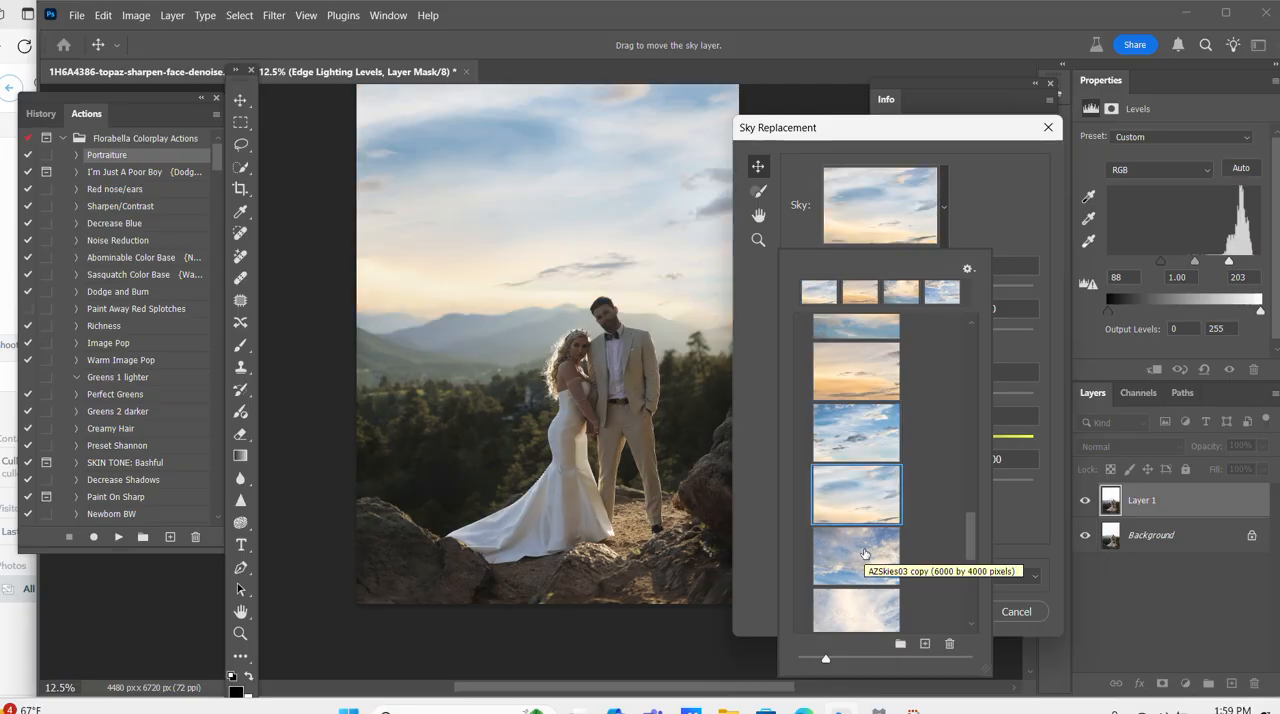
{"action": "left_click", "coordinate": [1034, 551]}
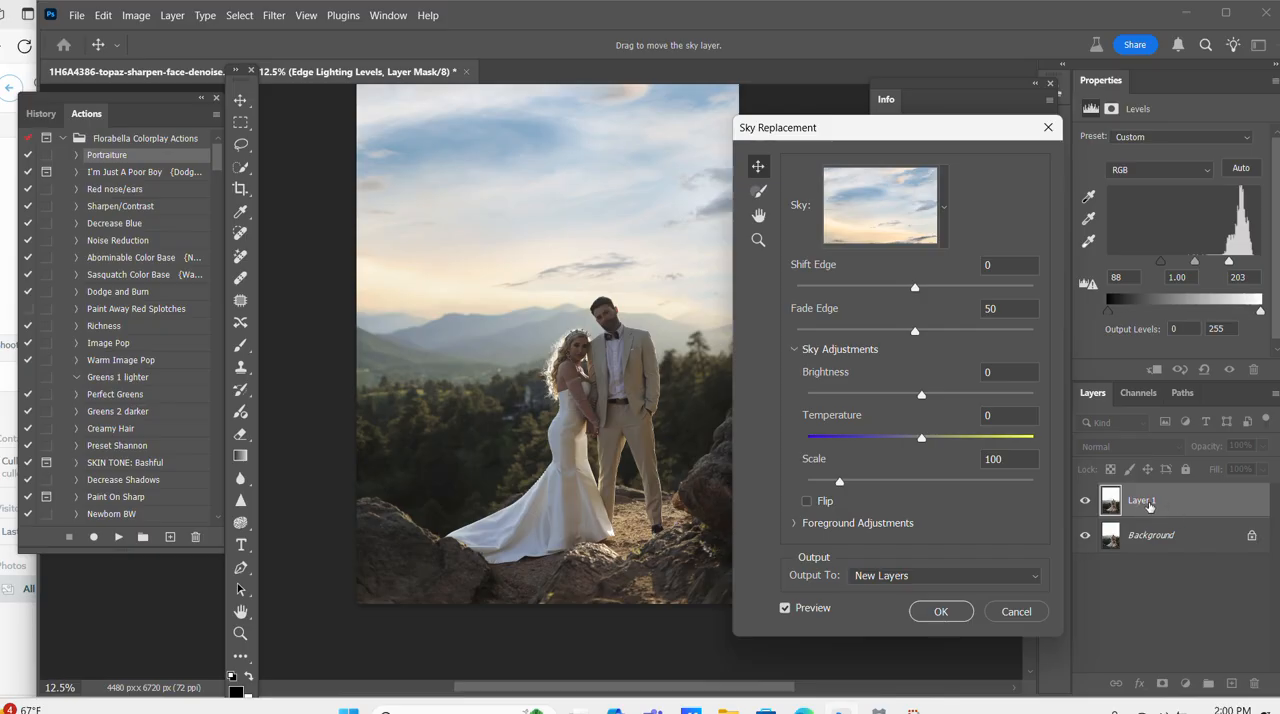
{"action": "left_click", "coordinate": [939, 613]}
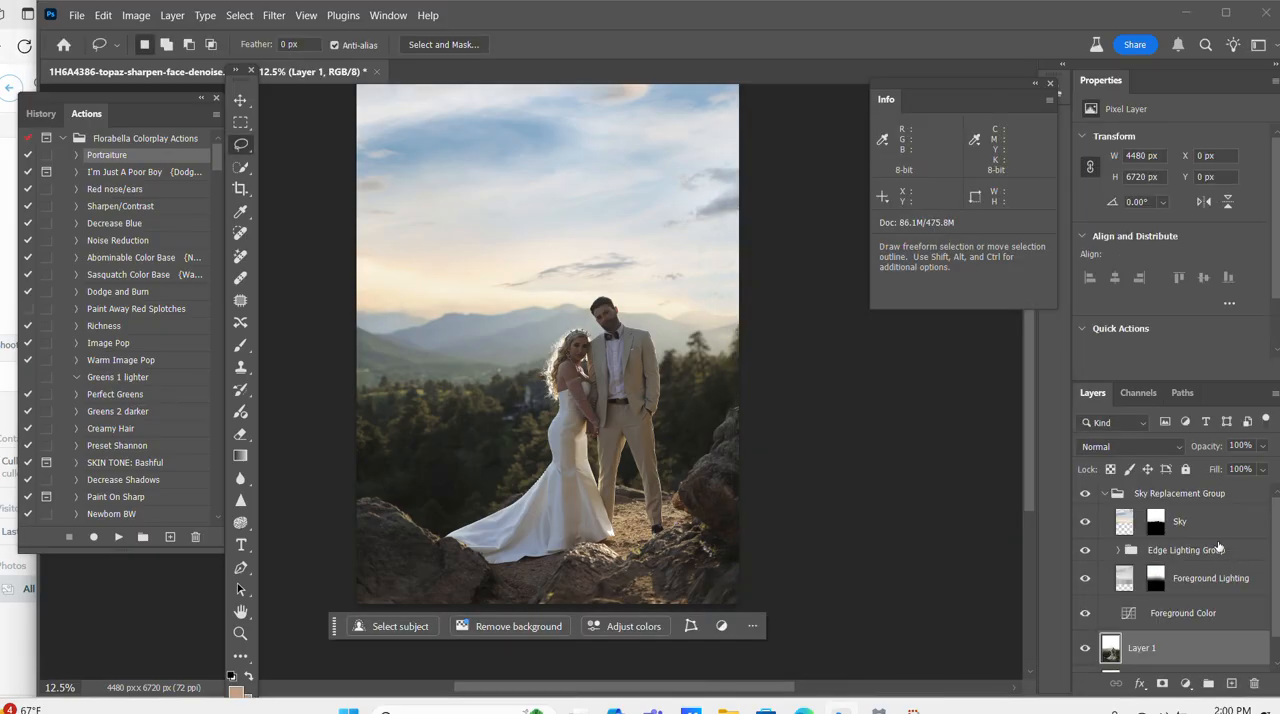
Lower the Sky Replacement Group's opacity to 55% and compare the photo with and without the group.
{"action": "left_click_drag", "start_coordinate": [1210, 452], "coordinate": [1185, 451]}
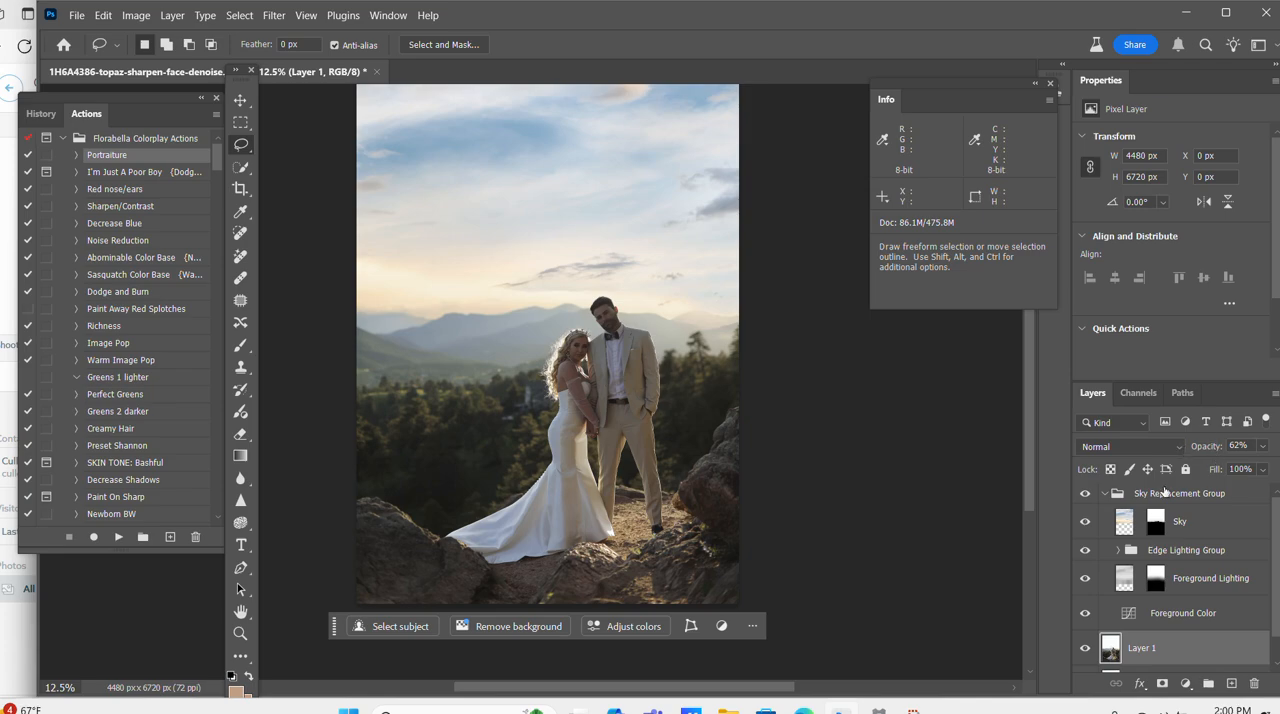
{"action": "left_click", "coordinate": [1147, 500]}
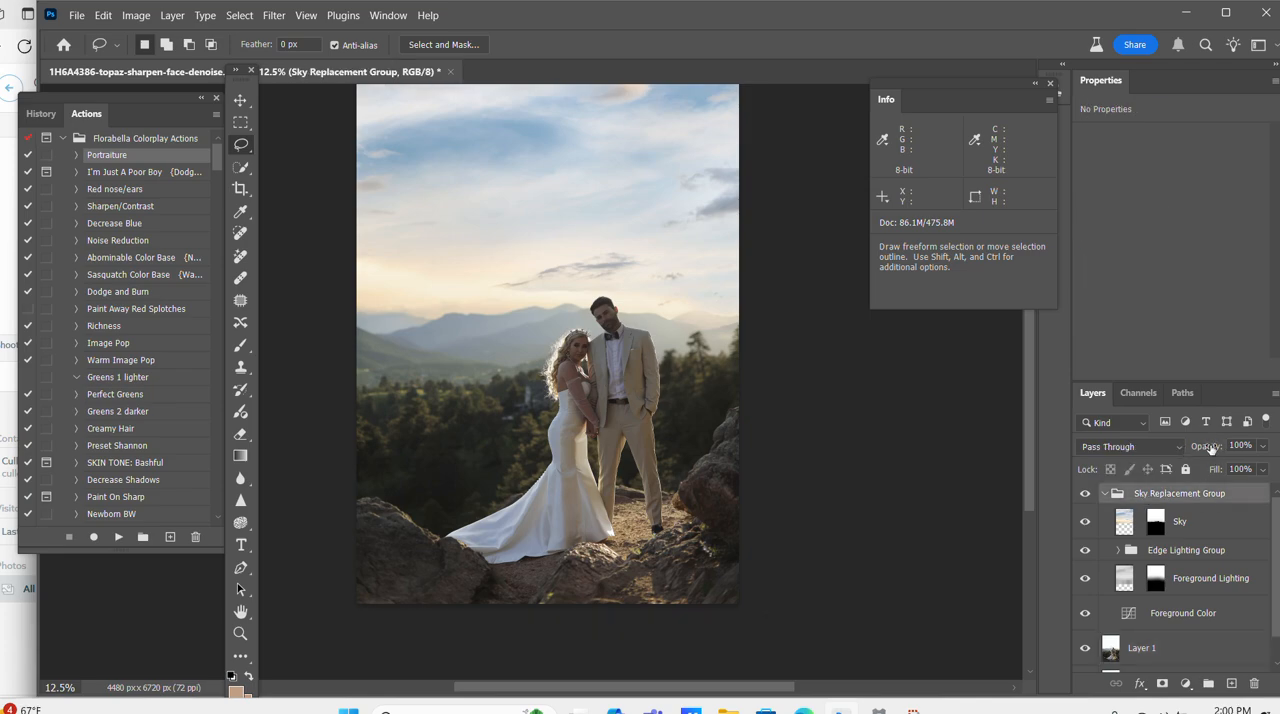
{"action": "key", "text": "Down"}
{"action": "left_click_drag", "start_coordinate": [1177, 443], "coordinate": [1173, 443]}
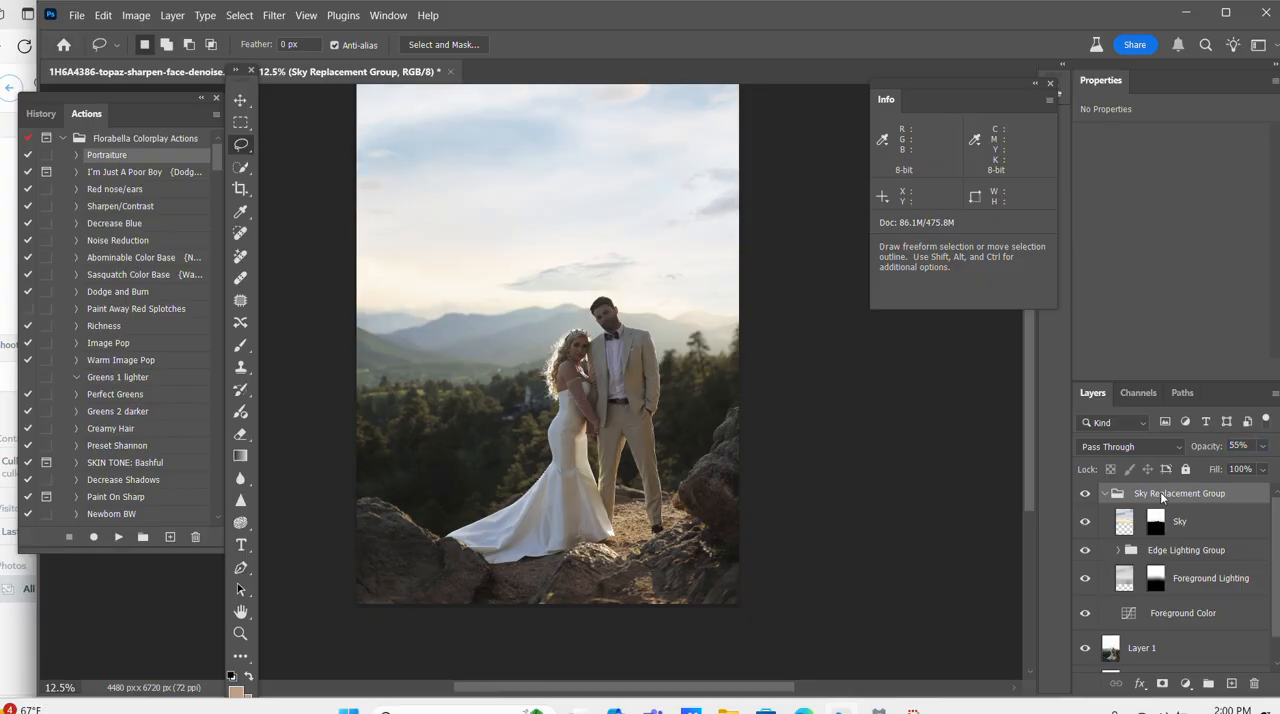
{"action": "left_click", "coordinate": [1085, 494]}
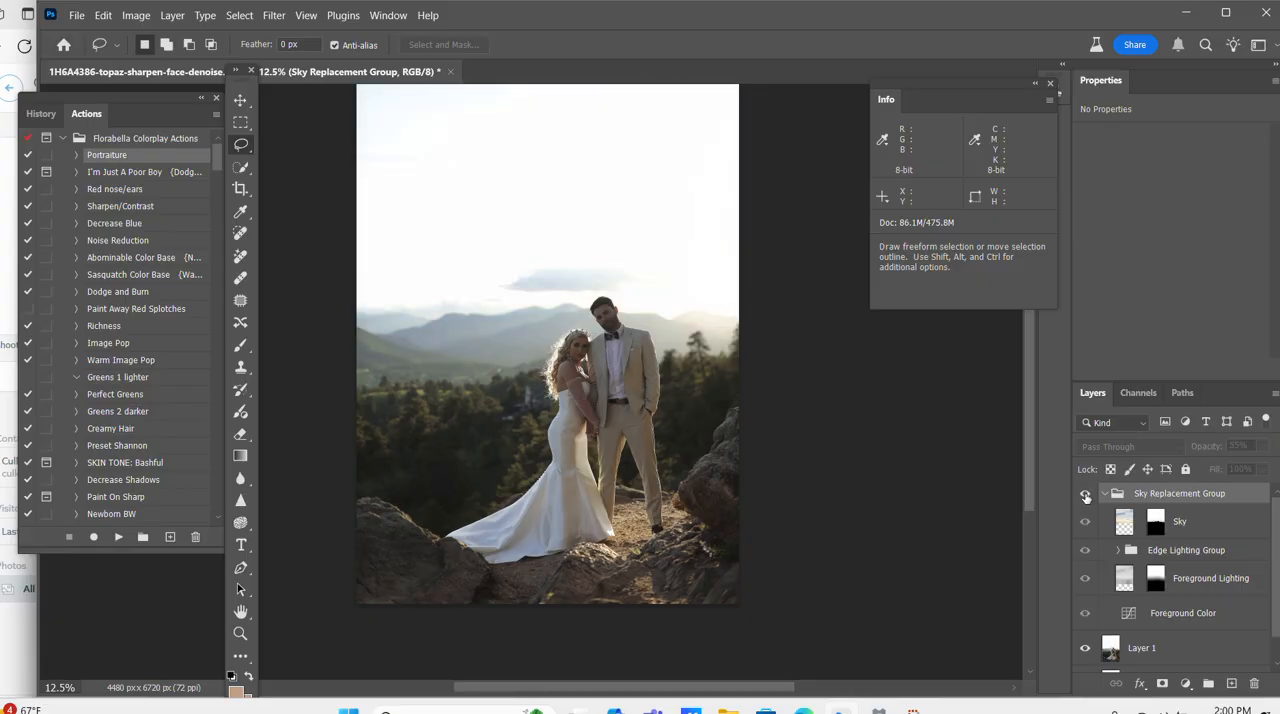
{"action": "left_click", "coordinate": [1085, 494]}
Flatten the sky replacement layers into a single background layer.
{"action": "scroll", "coordinate": [1177, 638], "scroll_direction": "down", "scroll_amount": 1}
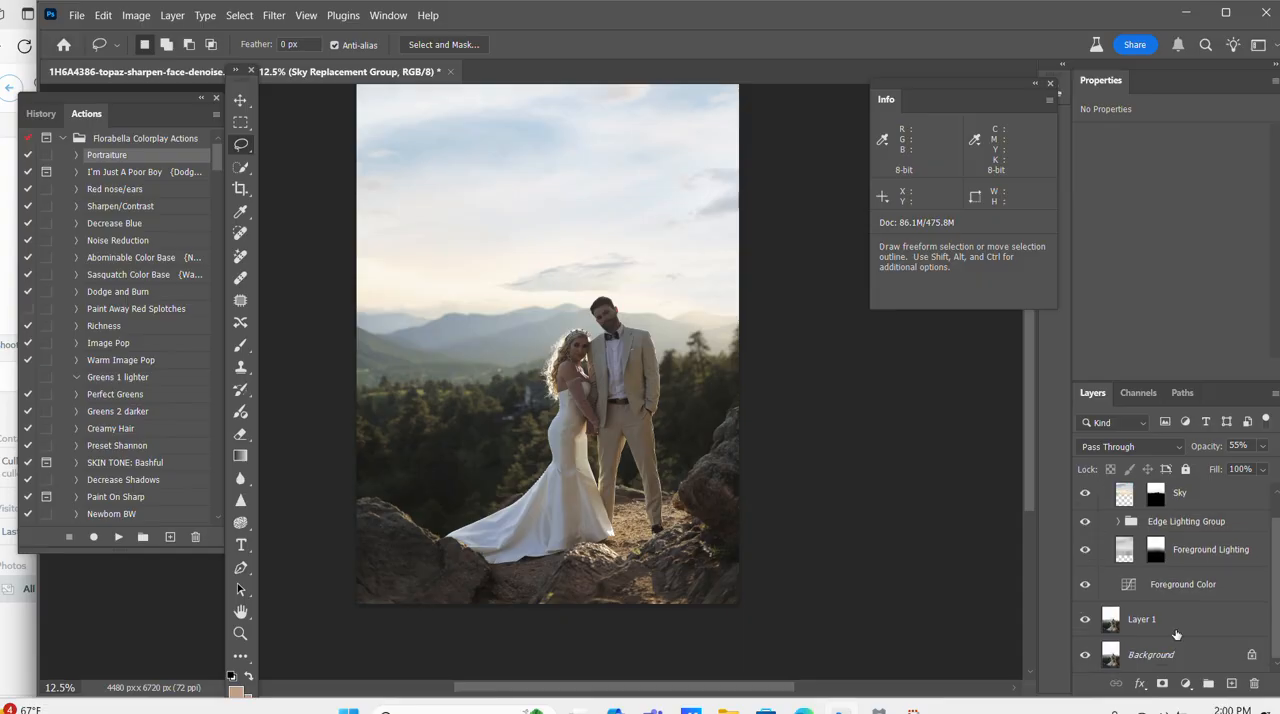
{"action": "right_click", "coordinate": [1176, 643]}
{"action": "left_click", "coordinate": [1163, 606]}
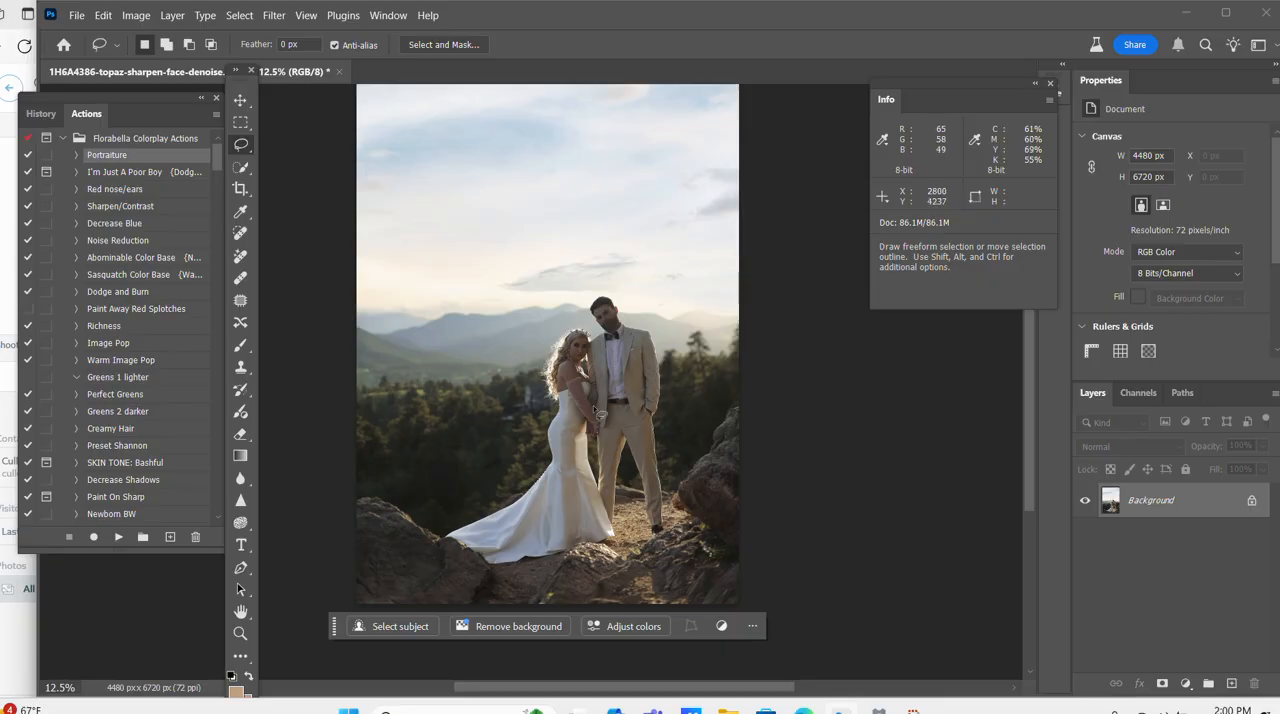
Run the Gentle Light + Clean action from the underexposed prep set on the photo.
{"action": "left_click_drag", "start_coordinate": [217, 150], "coordinate": [219, 325]}
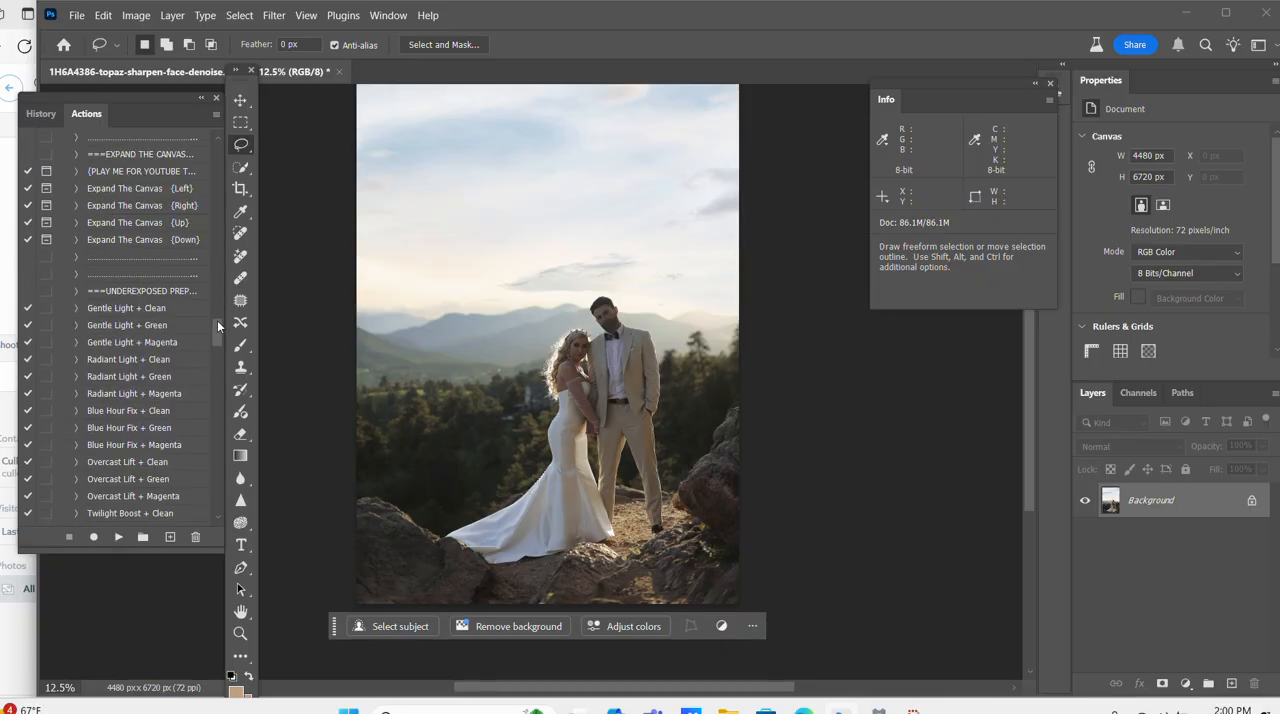
{"action": "left_click", "coordinate": [106, 310]}
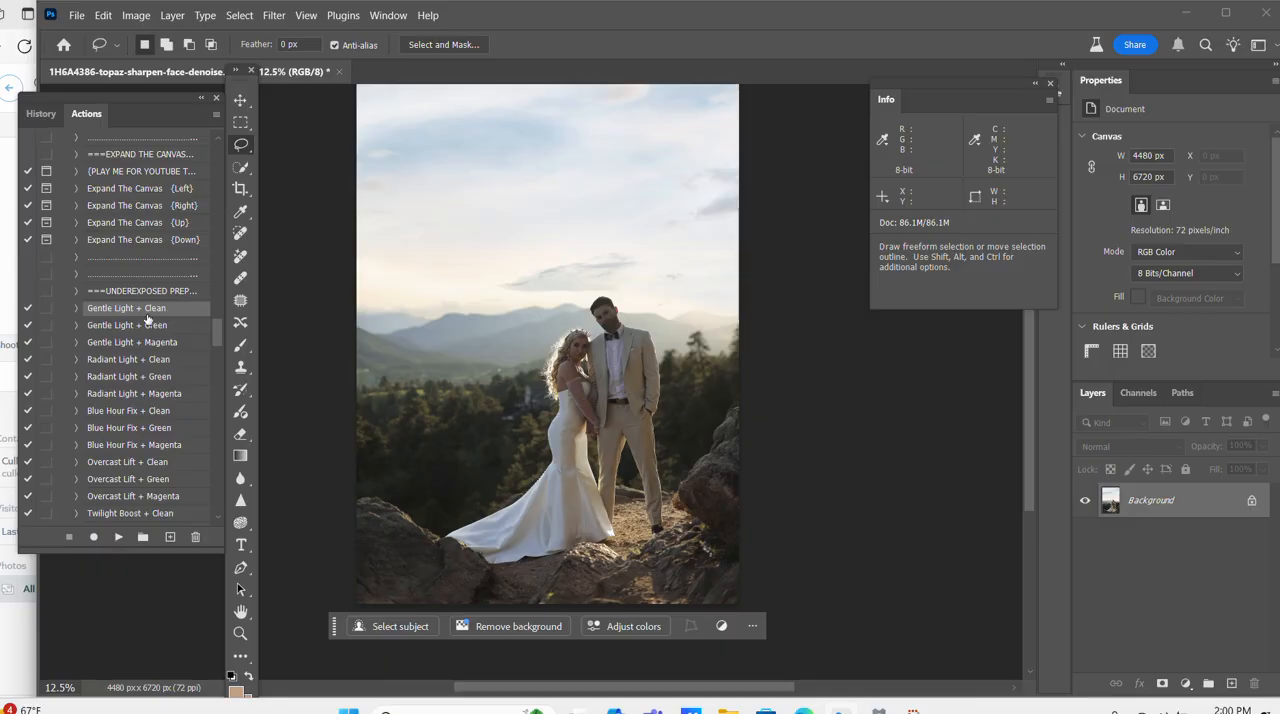
{"action": "left_click", "coordinate": [117, 539]}
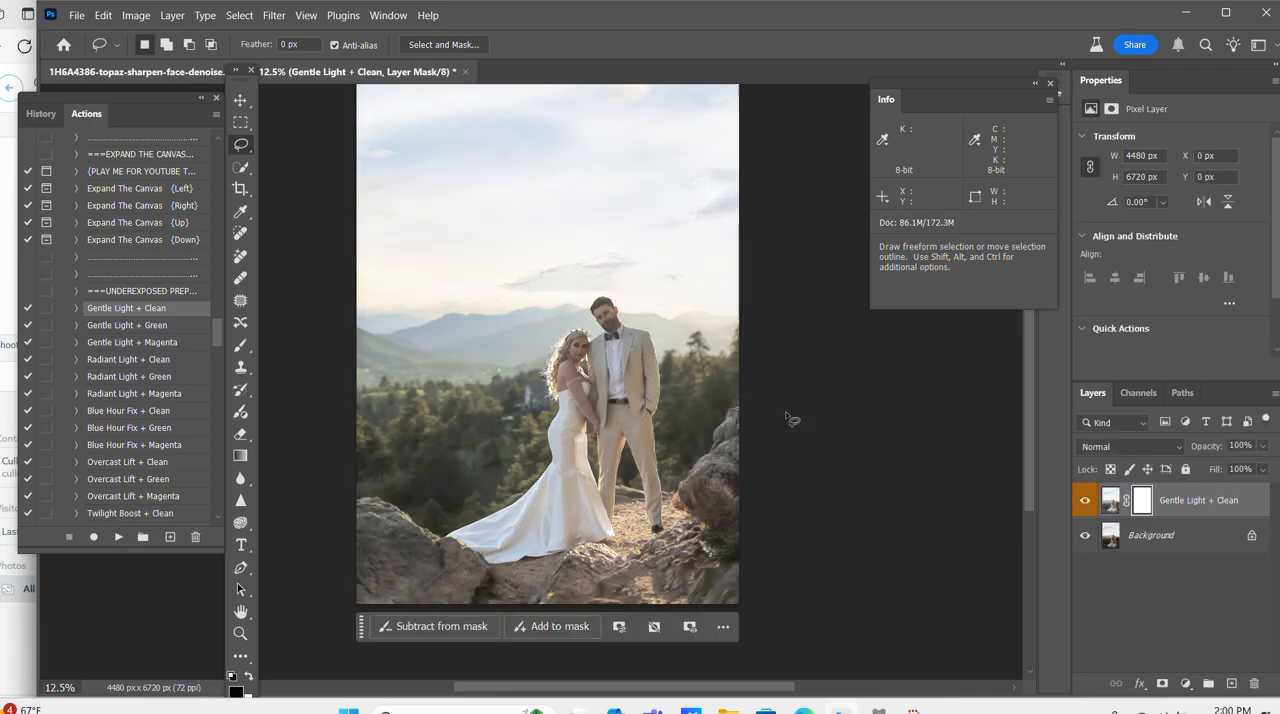
Lower the Gentle Light + Clean layer's opacity to 44% and flatten the image.
{"action": "key", "text": "ctrl+plus"}
{"action": "left_click_drag", "start_coordinate": [1214, 447], "coordinate": [1166, 447]}
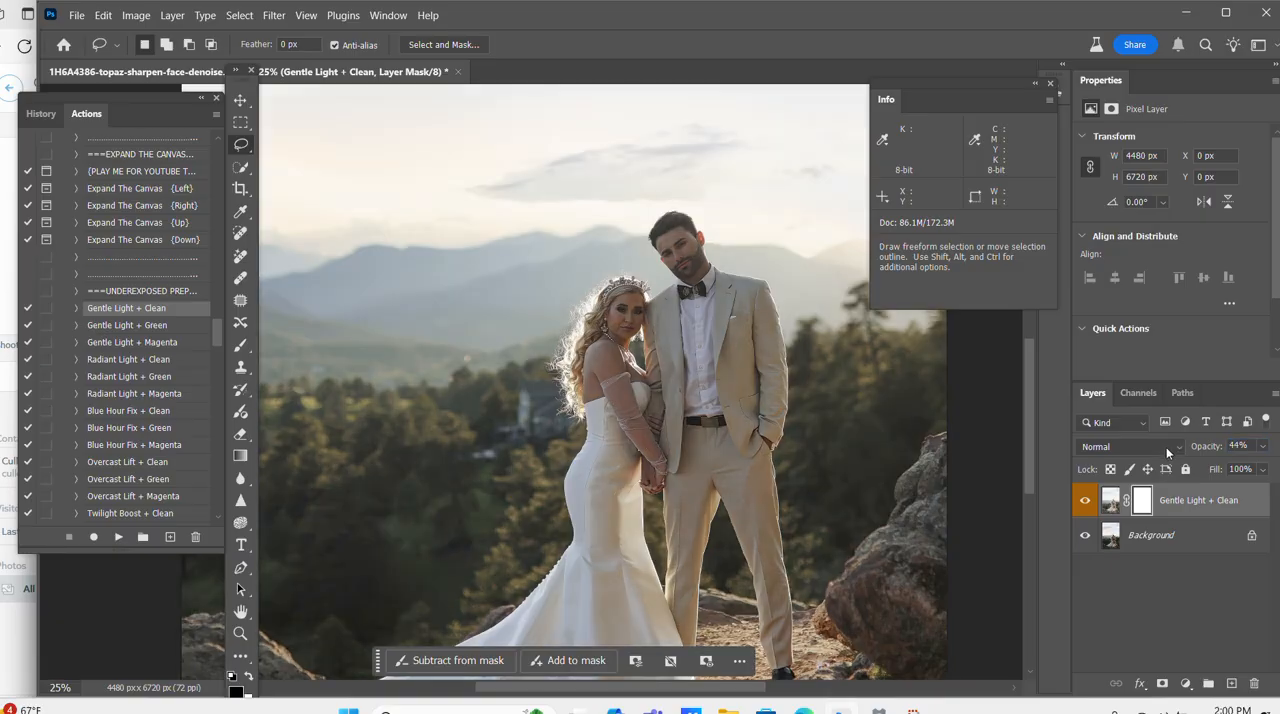
{"action": "key", "text": "ctrl+minus"}
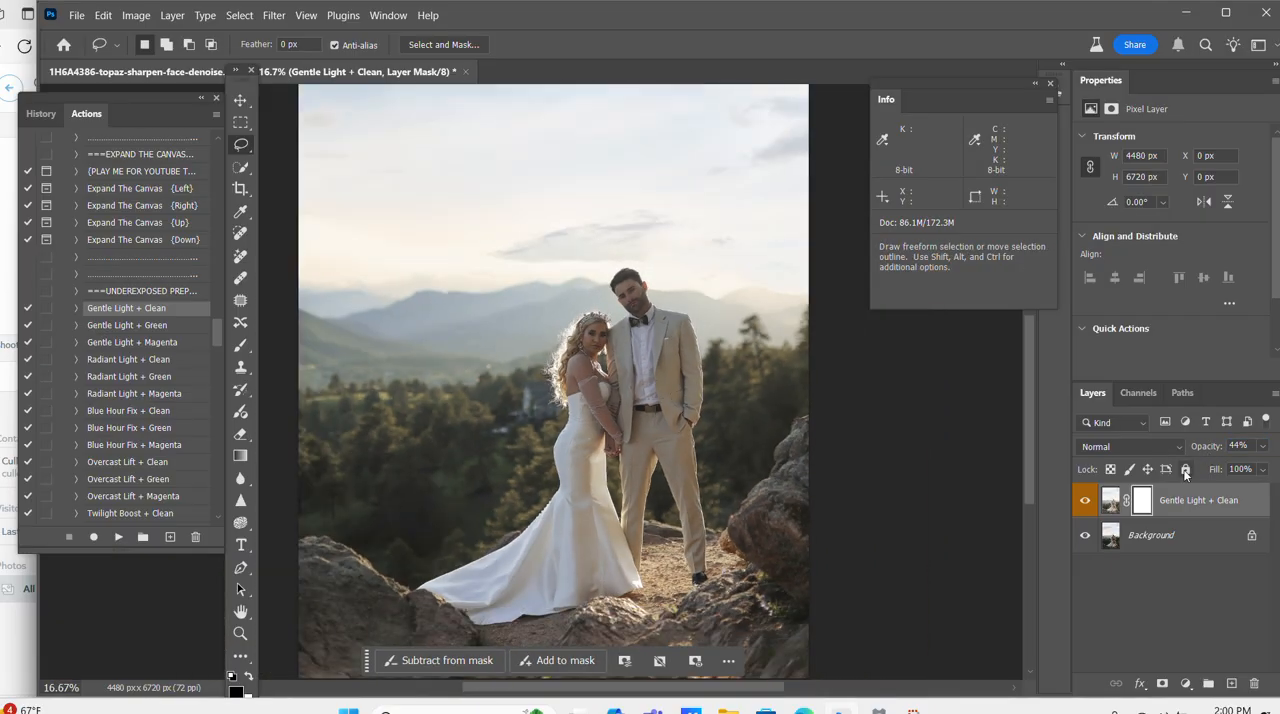
{"action": "right_click", "coordinate": [1170, 533]}
{"action": "left_click", "coordinate": [1150, 486]}
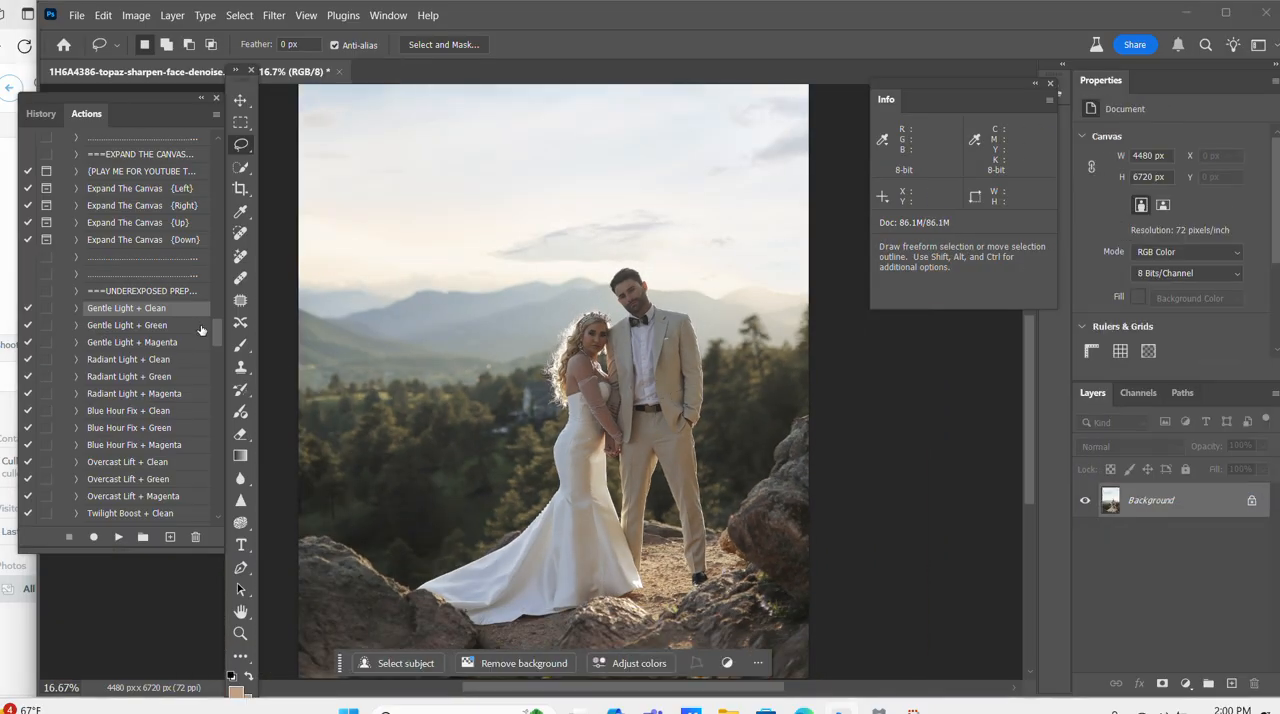
Run the Boost The Background - Clean action from the A.I. adaptive brush set on the photo.
{"action": "left_click_drag", "start_coordinate": [222, 336], "coordinate": [221, 360]}
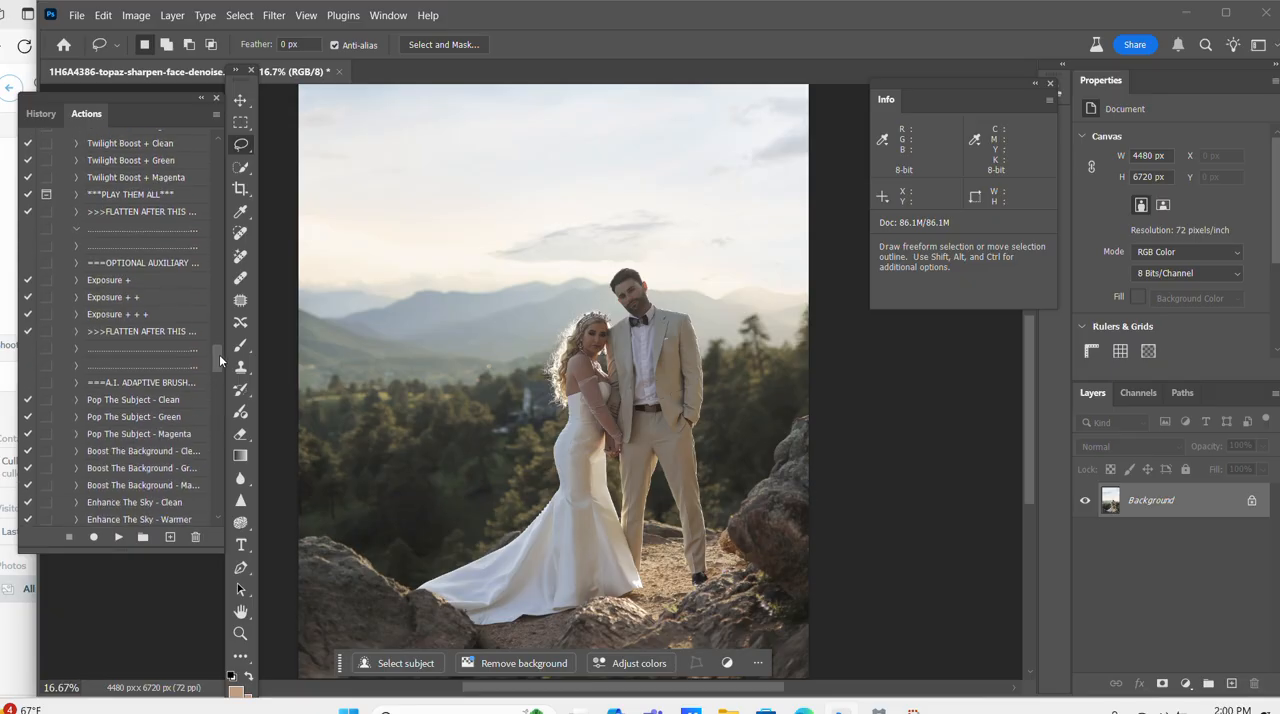
{"action": "scroll", "coordinate": [128, 445], "scroll_direction": "down", "scroll_amount": 1}
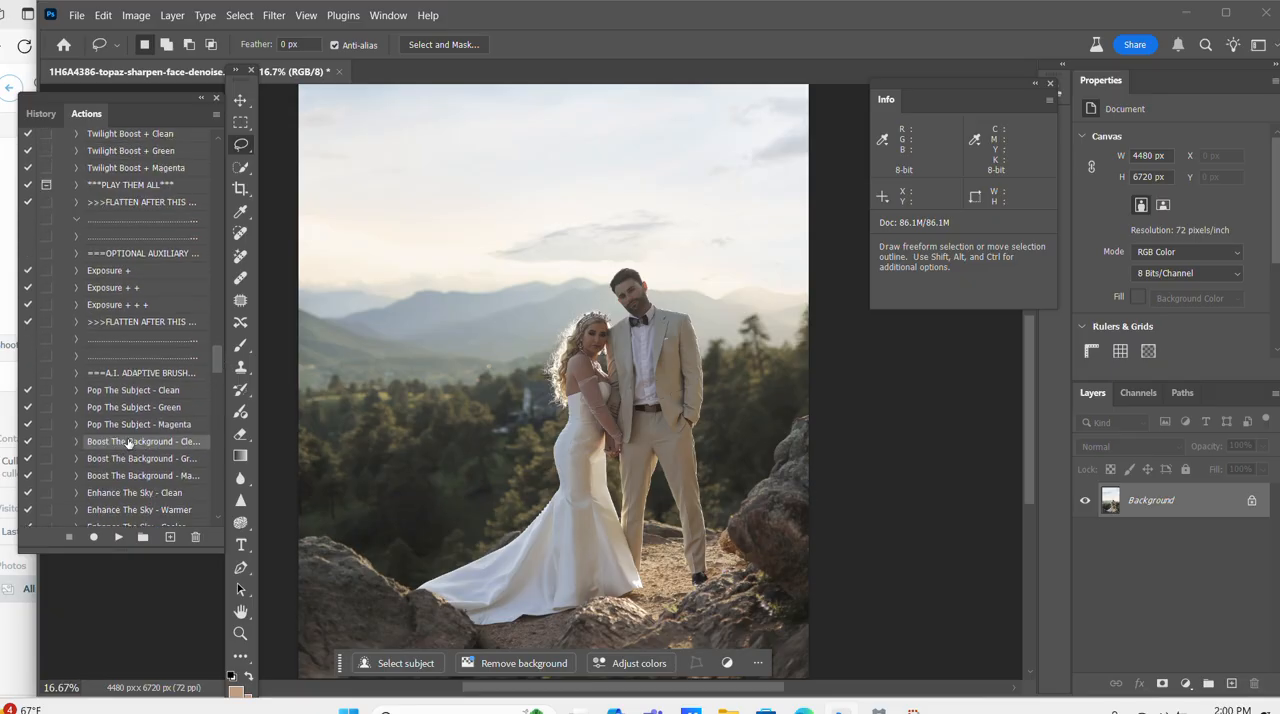
{"action": "left_click", "coordinate": [119, 538]}
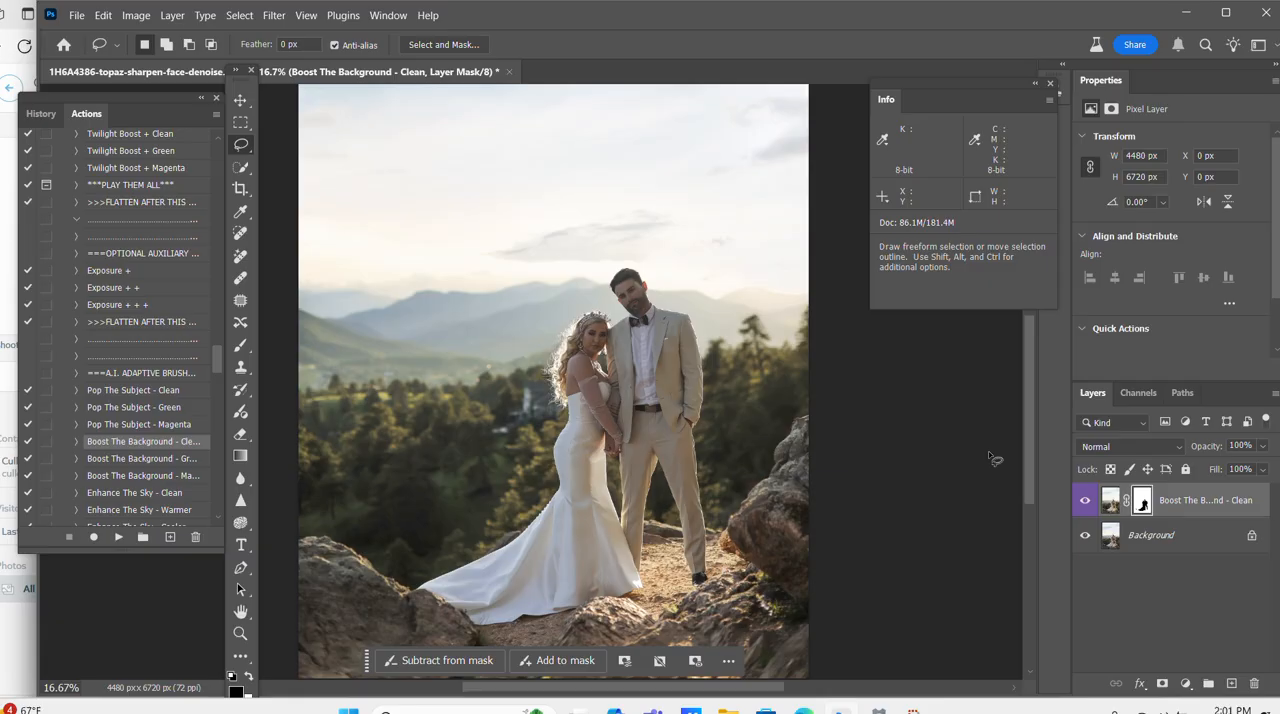
Compare the whole photo with and without the Boost The Background - Clean layer.
{"action": "scroll", "coordinate": [990, 458], "scroll_direction": "down", "scroll_amount": 1}
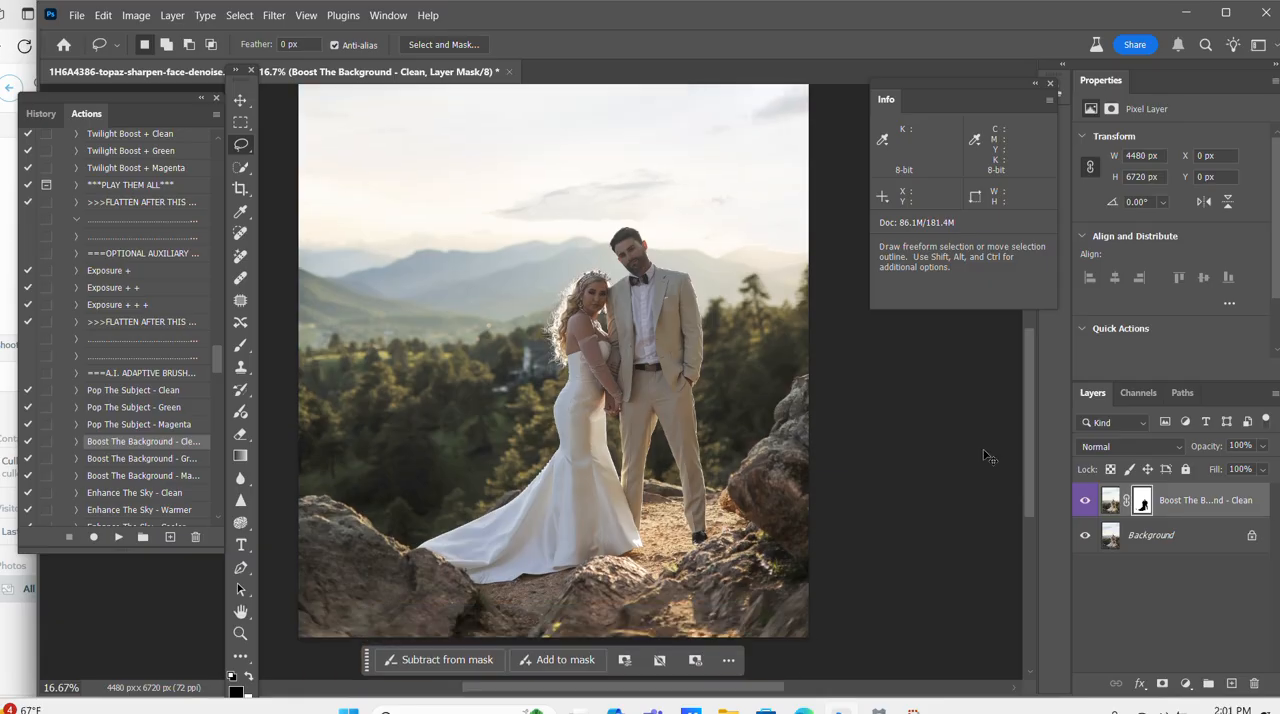
{"action": "key", "text": "ctrl+minus"}
{"action": "left_click", "coordinate": [1086, 500]}
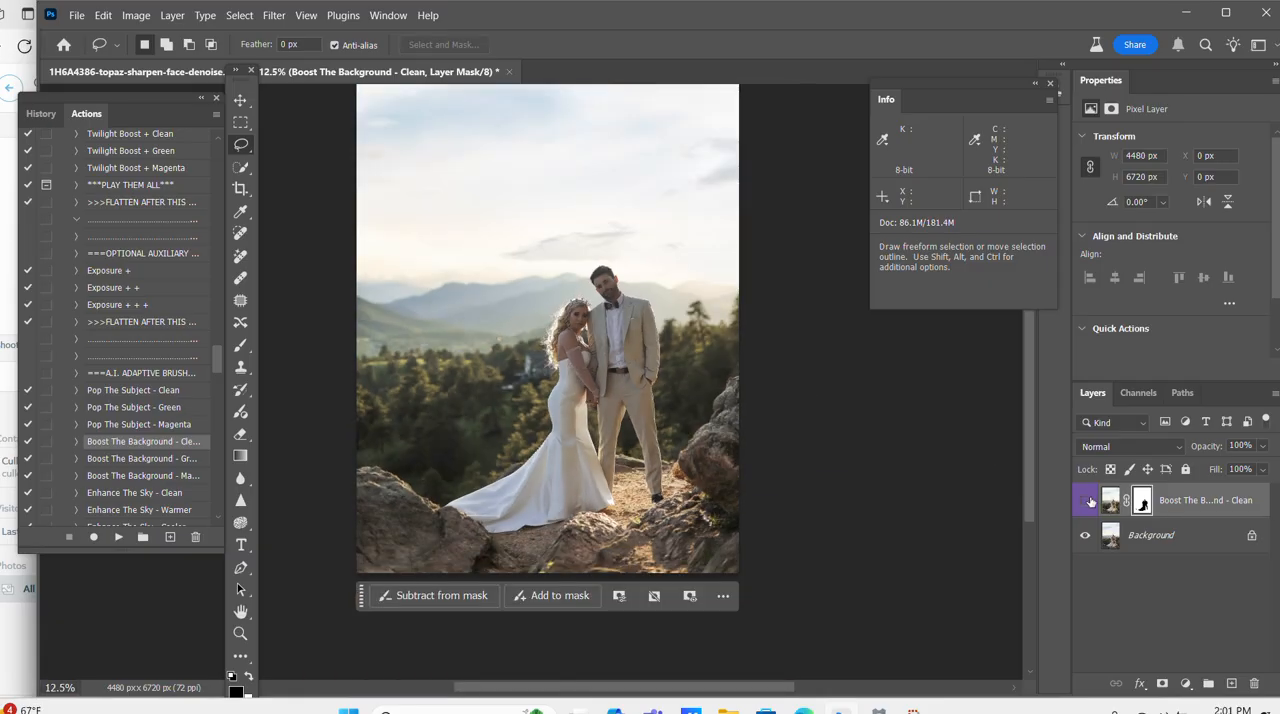
{"action": "left_click", "coordinate": [1087, 500]}
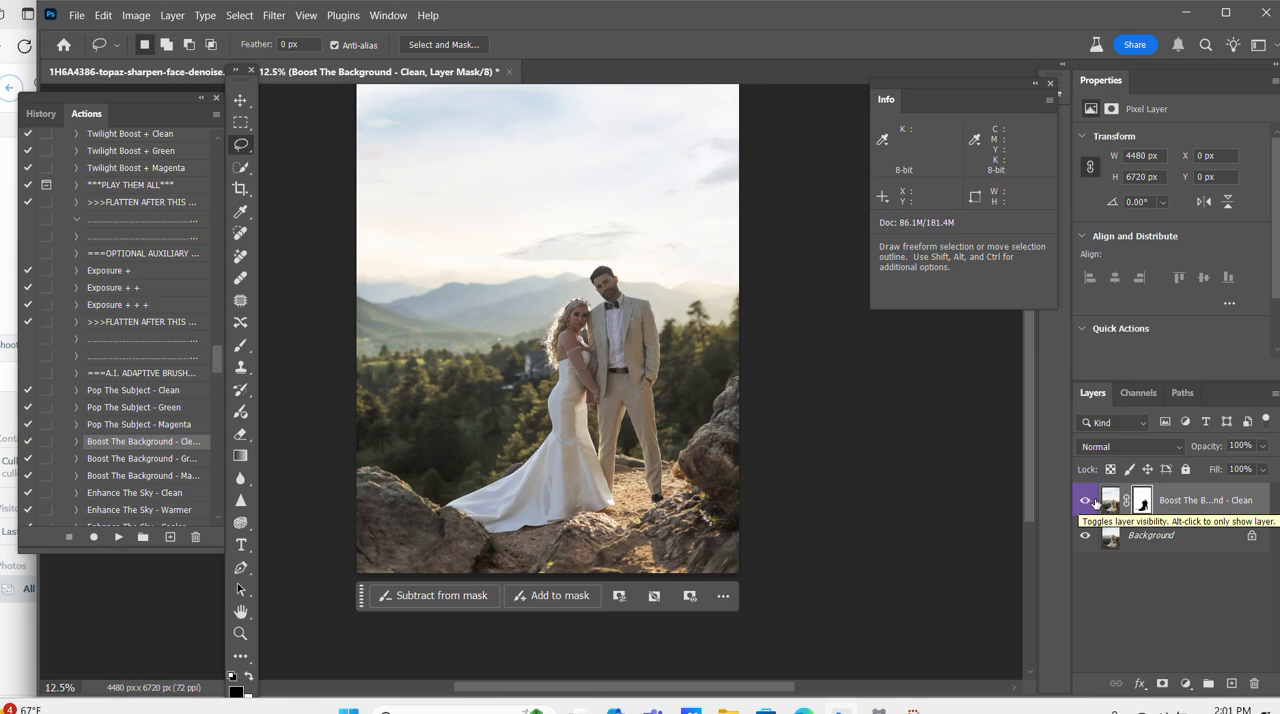
{"action": "left_click", "coordinate": [1094, 501]}
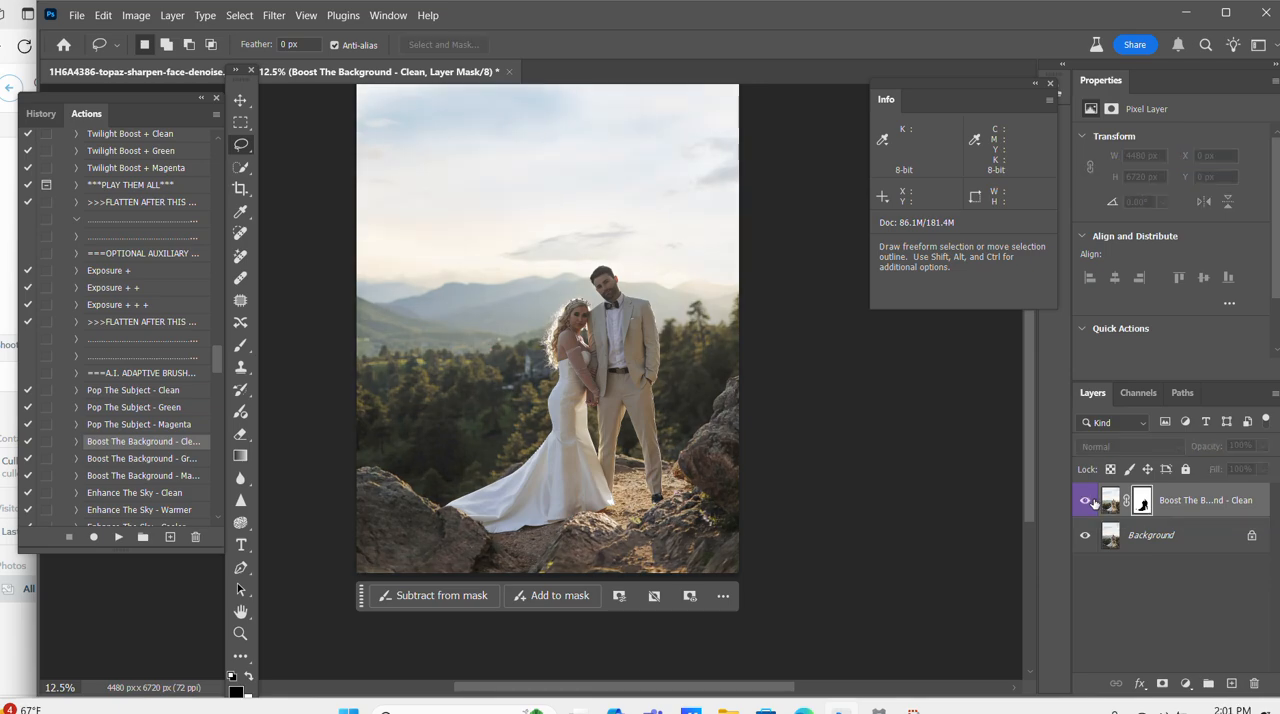
{"action": "left_click", "coordinate": [1094, 502]}
Lower the Boost The Background - Clean layer's opacity to 86% and flatten the image.
{"action": "left_click_drag", "start_coordinate": [1218, 448], "coordinate": [1204, 446]}
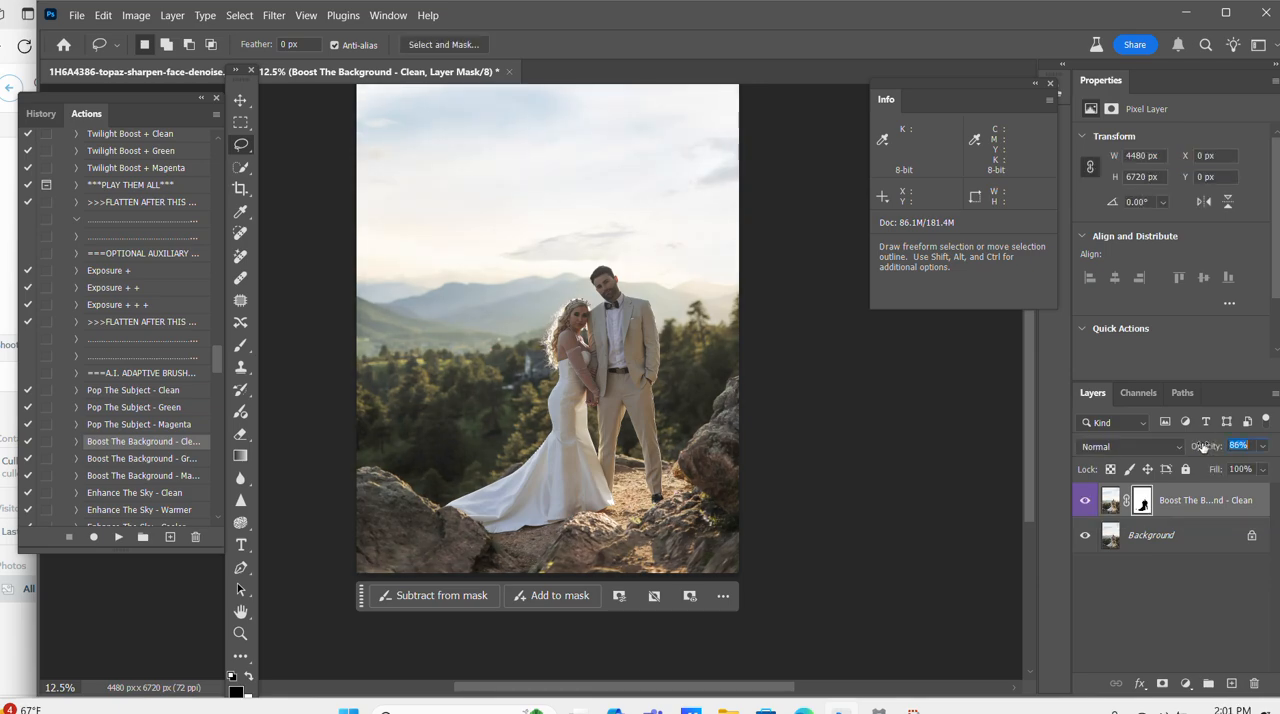
{"action": "right_click", "coordinate": [1156, 547]}
{"action": "left_click", "coordinate": [1155, 492]}
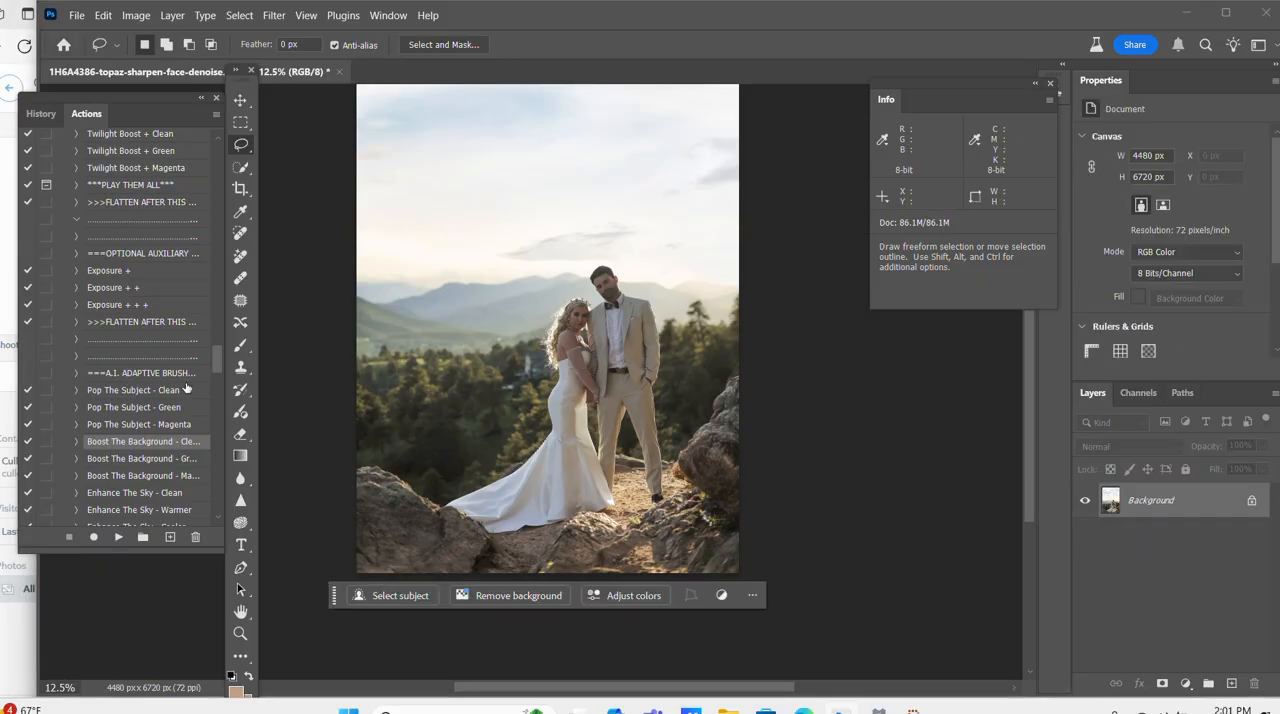
Run the Pop The Subject - Clean action on the couple and flatten the result.
{"action": "left_click", "coordinate": [150, 390]}
{"action": "left_click", "coordinate": [119, 537]}
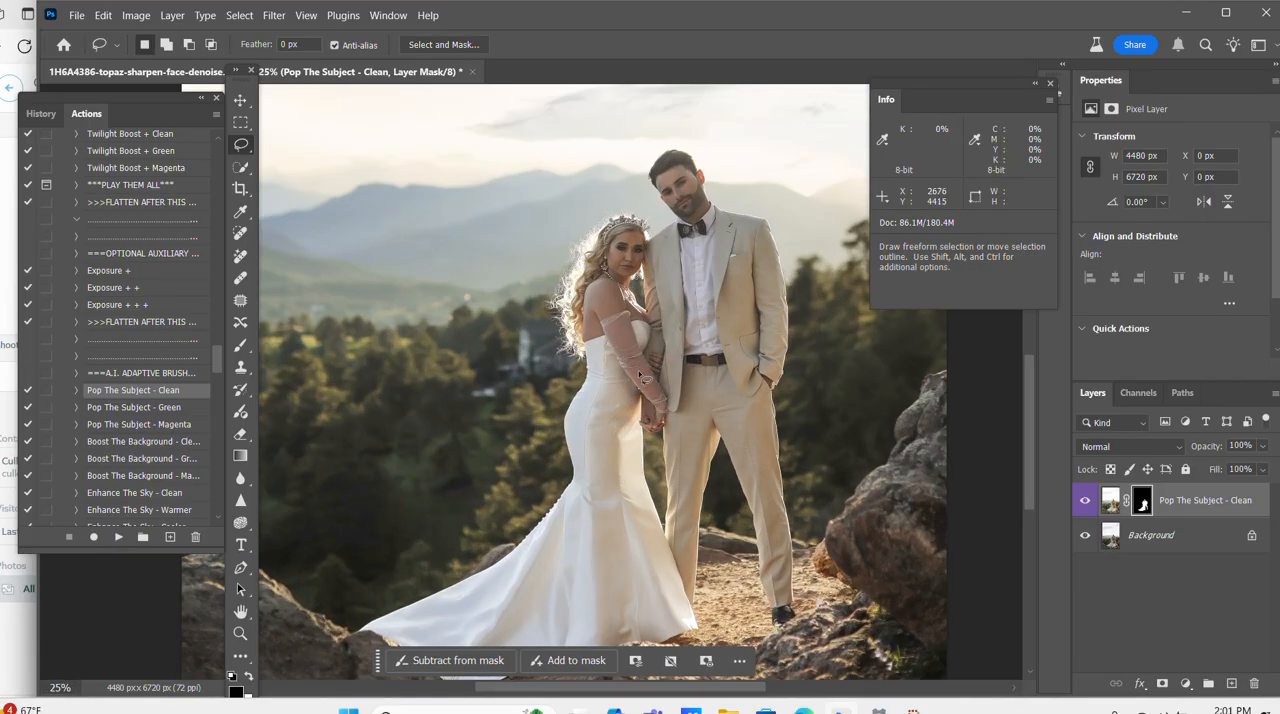
{"action": "right_click", "coordinate": [1155, 532]}
{"action": "key", "text": "Escape"}
Run the Enhance The Sky - Clean action on the flattened photo.
{"action": "scroll", "coordinate": [130, 426], "scroll_direction": "down", "scroll_amount": 1}
{"action": "key", "text": "ctrl+minus"}
{"action": "key", "text": "ctrl+minus"}
{"action": "left_click", "coordinate": [148, 426]}
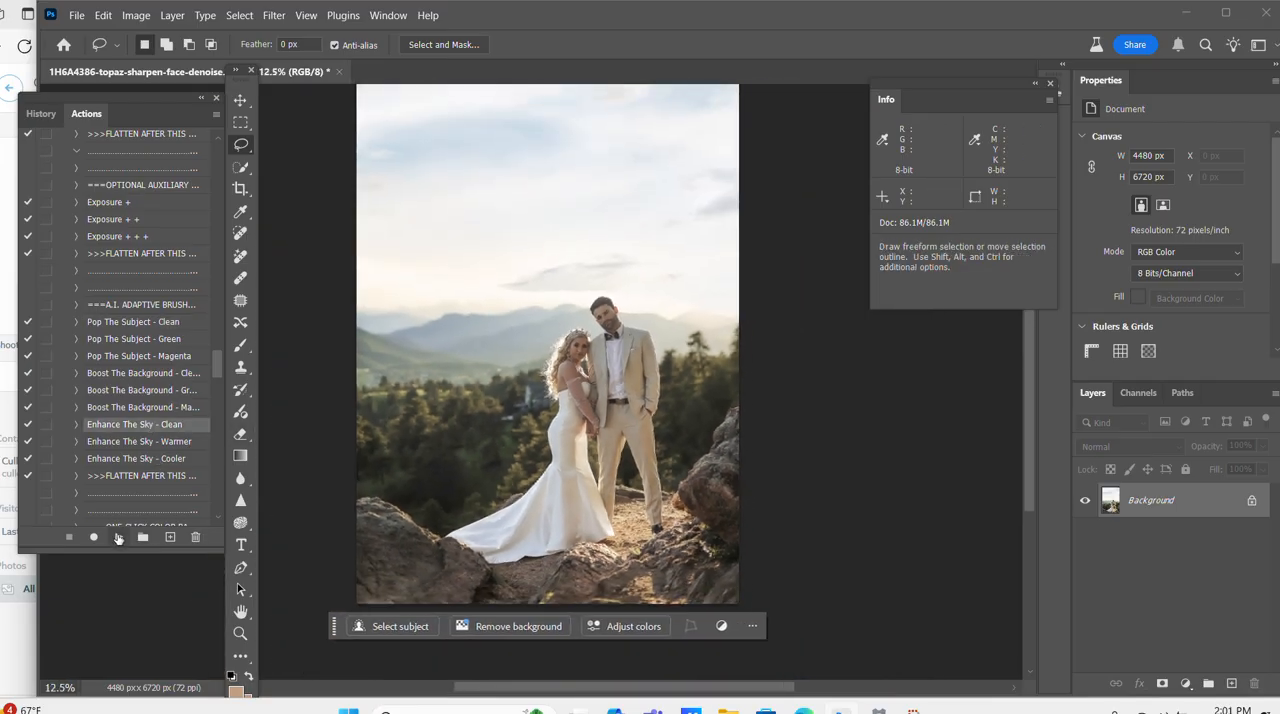
{"action": "left_click", "coordinate": [118, 537]}
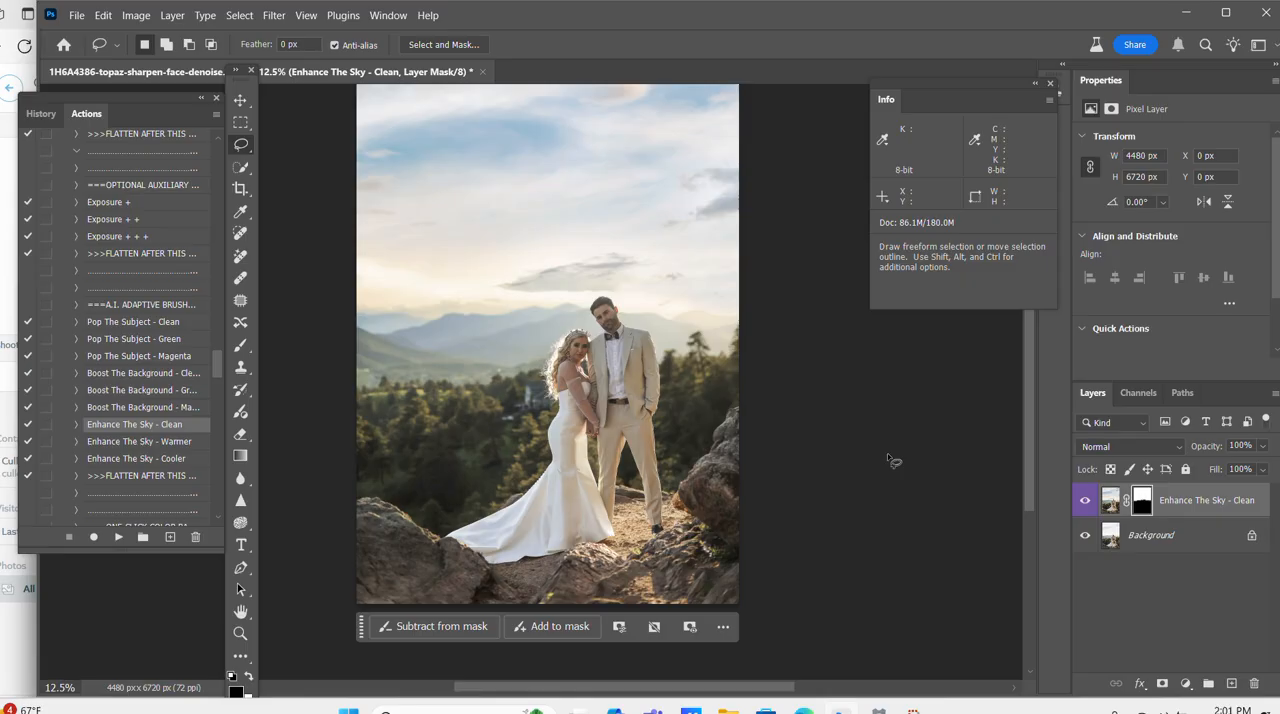
Lower the Enhance The Sky - Clean layer's opacity to 70% and flatten the image.
{"action": "left_click_drag", "start_coordinate": [1234, 444], "coordinate": [1192, 453]}
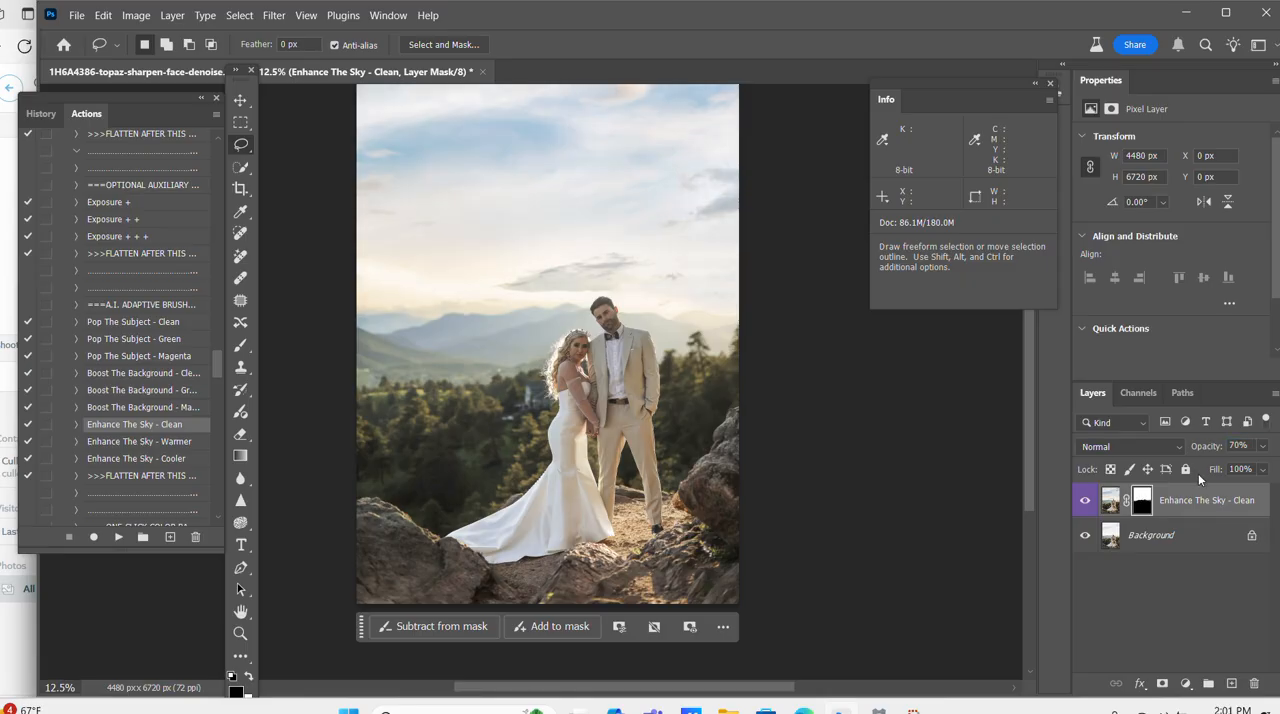
{"action": "right_click", "coordinate": [1198, 473]}
{"action": "left_click", "coordinate": [1150, 478]}
Run the Is This The Real Life action from the one-click color set on the photo.
{"action": "scroll", "coordinate": [145, 389], "scroll_direction": "down", "scroll_amount": 2}
{"action": "scroll", "coordinate": [145, 389], "scroll_direction": "down", "scroll_amount": 2}
{"action": "scroll", "coordinate": [160, 392], "scroll_direction": "down", "scroll_amount": 2}
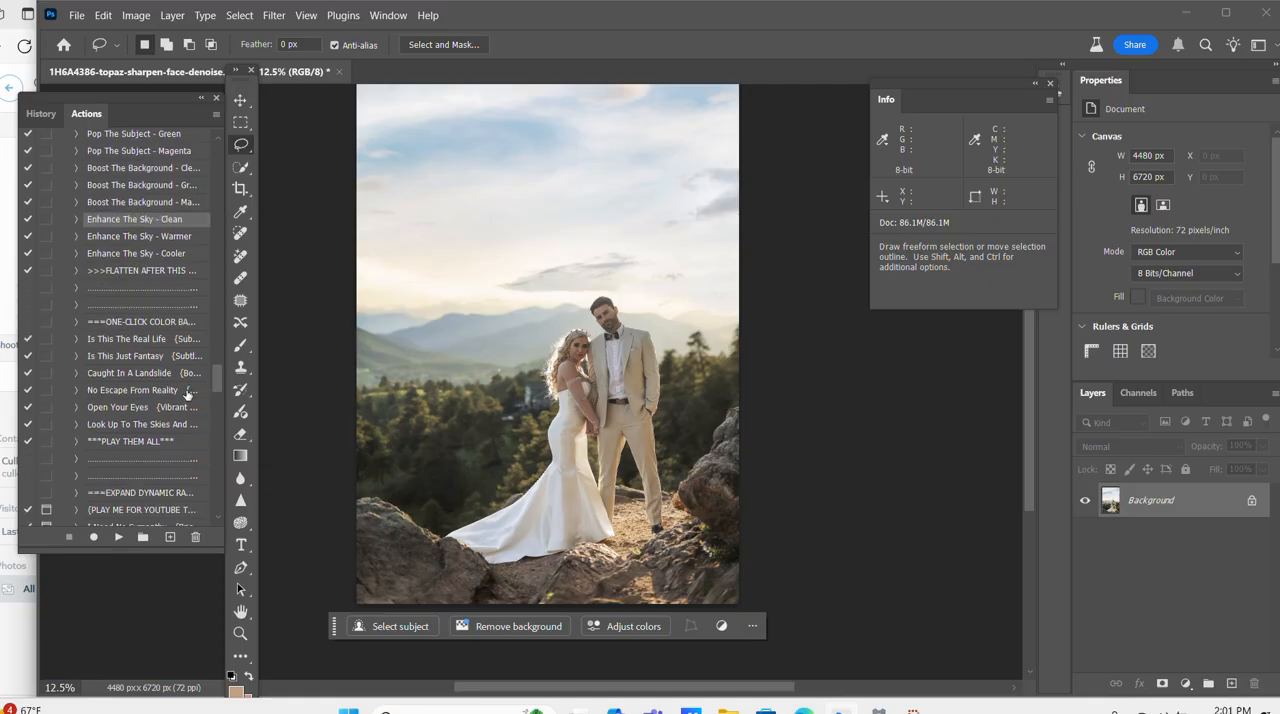
{"action": "left_click", "coordinate": [125, 339]}
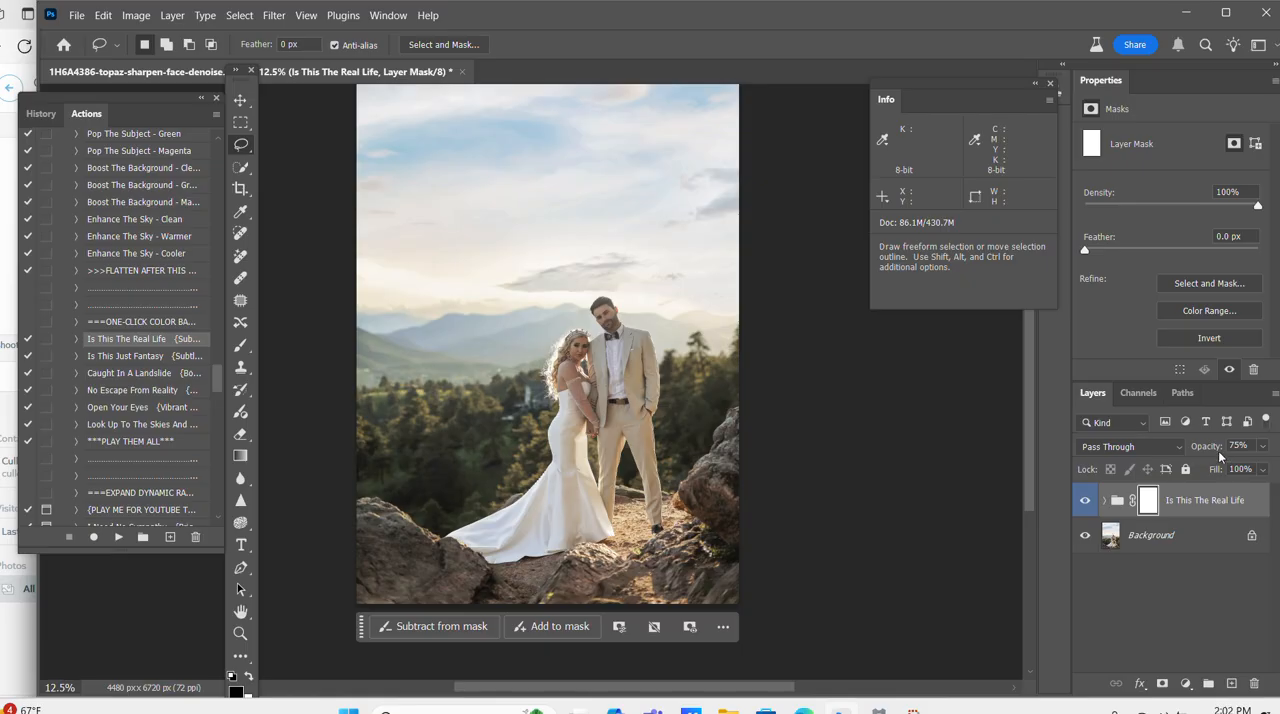
Reduce the opacity of the Is This The Real Life group while checking the couple up close, and flatten the image.
{"action": "key", "text": "ctrl+plus"}
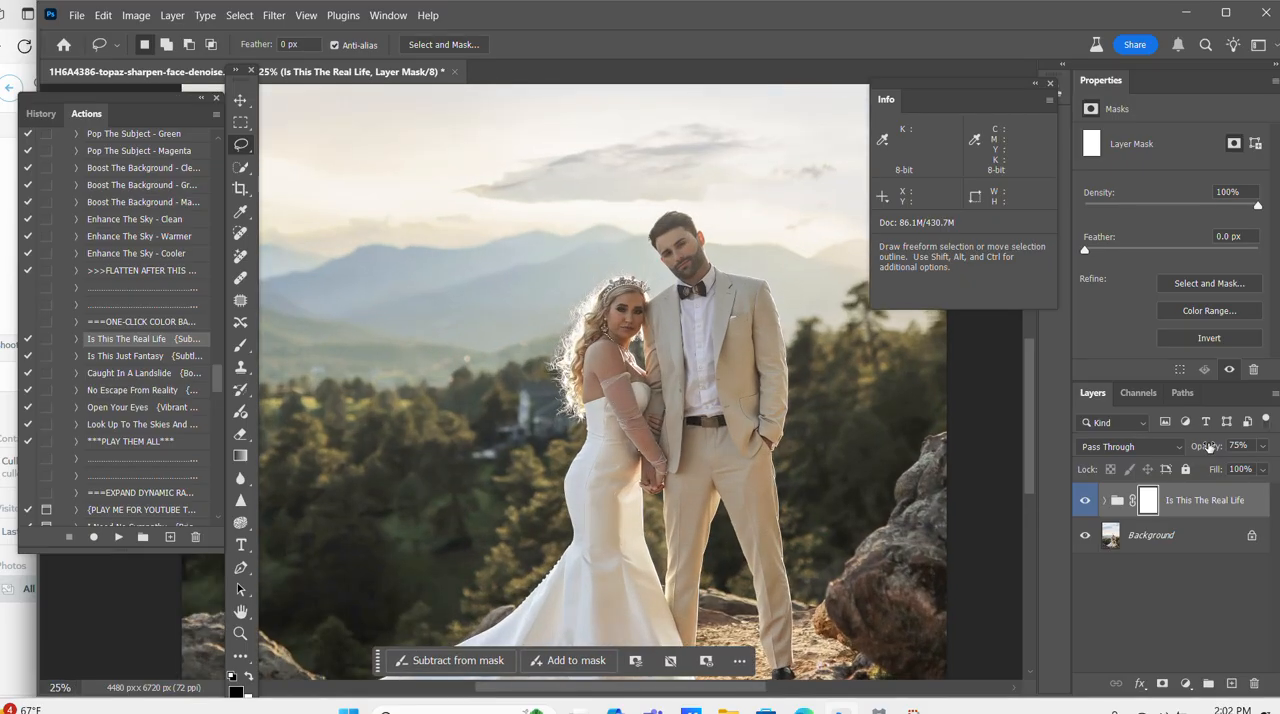
{"action": "key", "text": "ctrl+plus"}
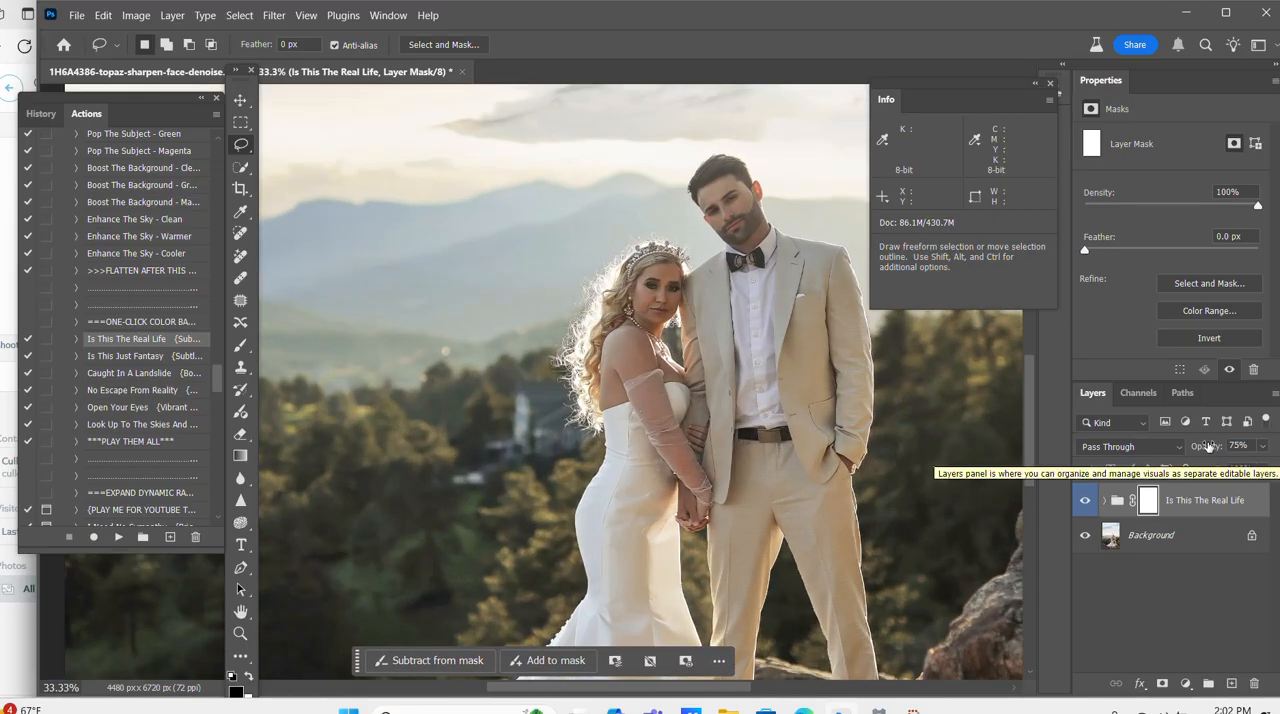
{"action": "left_click_drag", "start_coordinate": [1218, 447], "coordinate": [1207, 453]}
{"action": "right_click", "coordinate": [1176, 541]}
{"action": "left_click", "coordinate": [1220, 543]}
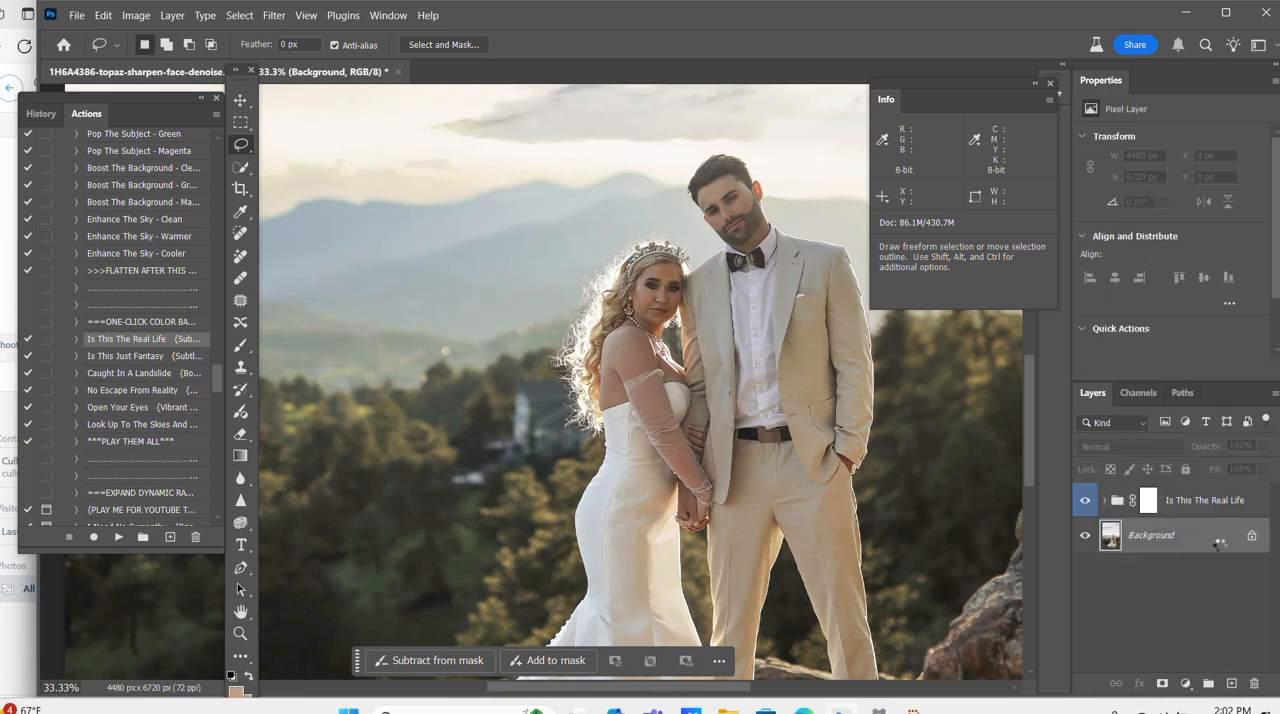
Run the Silhouetto {Lively Color} action from the clean tone enhancement set on the photo.
{"action": "scroll", "coordinate": [130, 395], "scroll_direction": "down", "scroll_amount": 5}
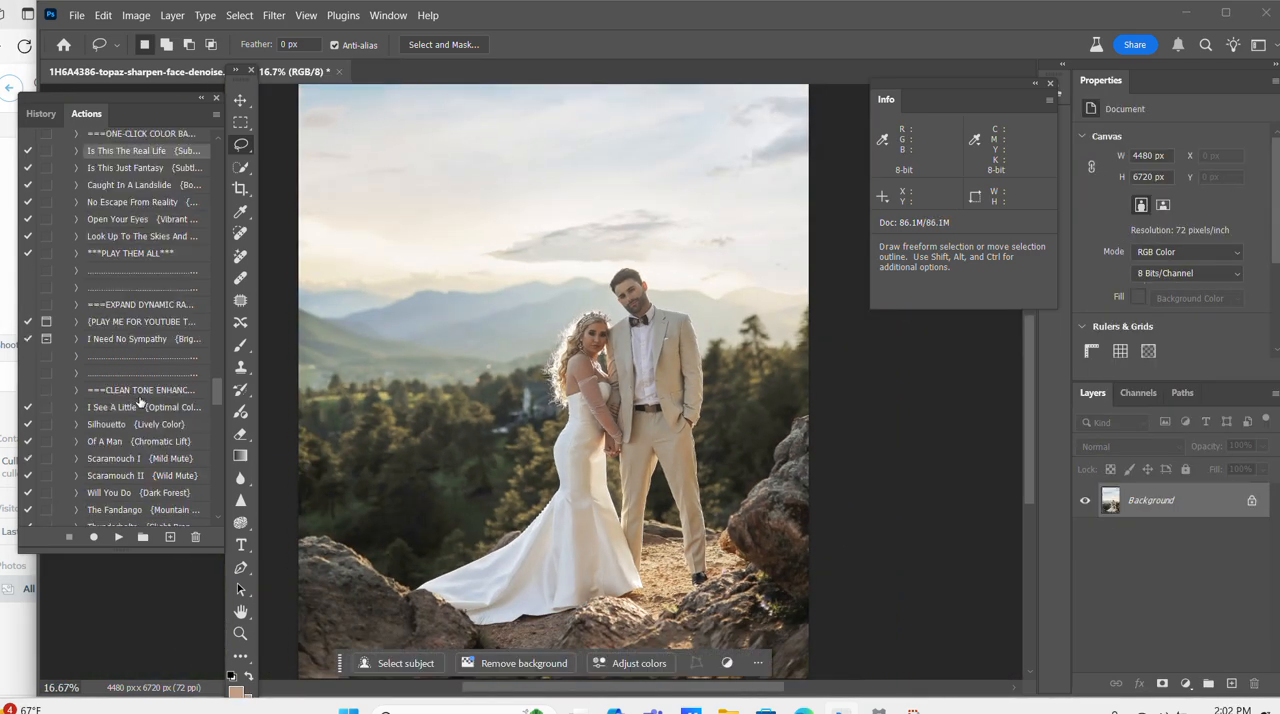
{"action": "scroll", "coordinate": [139, 401], "scroll_direction": "down", "scroll_amount": 2}
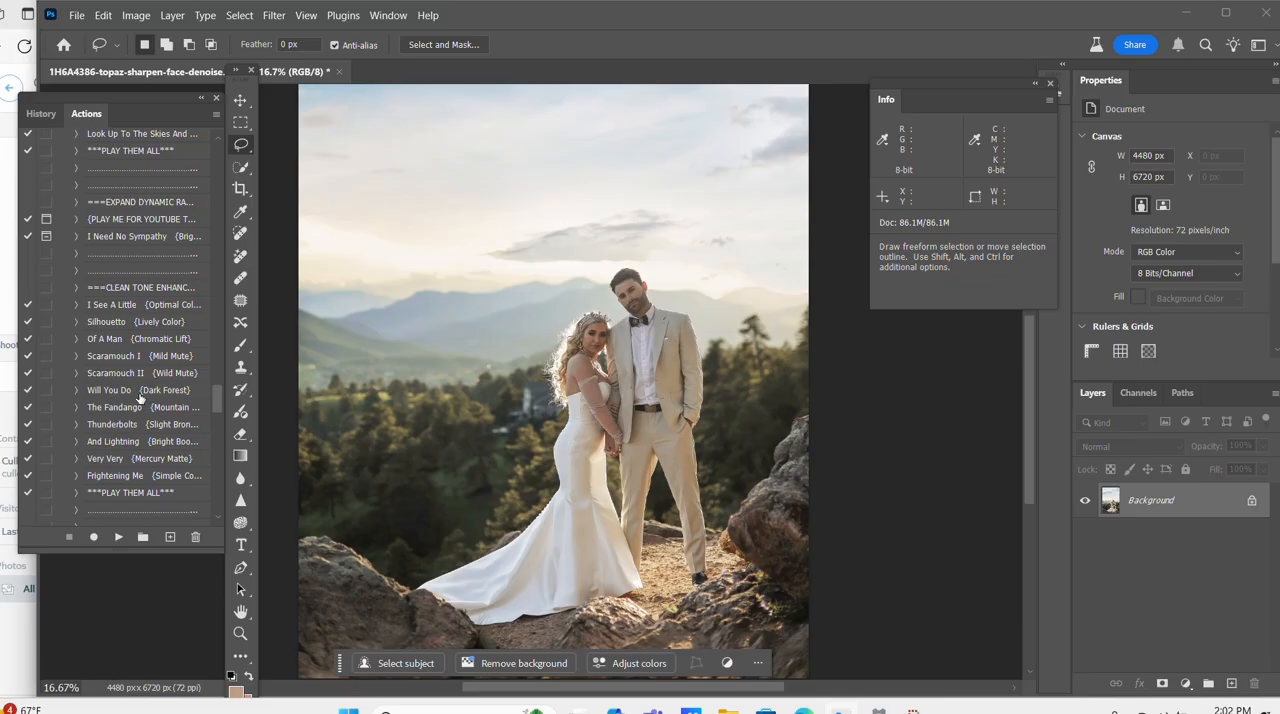
{"action": "scroll", "coordinate": [139, 398], "scroll_direction": "down", "scroll_amount": 3}
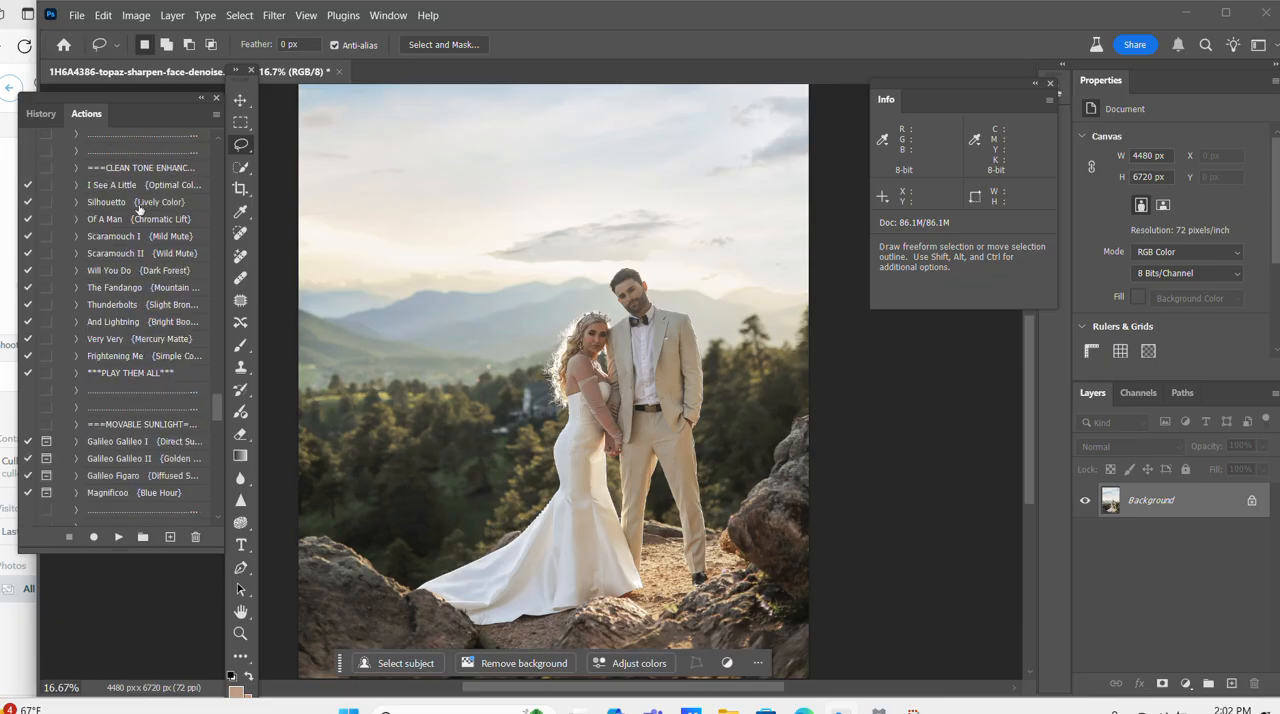
{"action": "left_click", "coordinate": [139, 208]}
{"action": "left_click", "coordinate": [118, 537]}
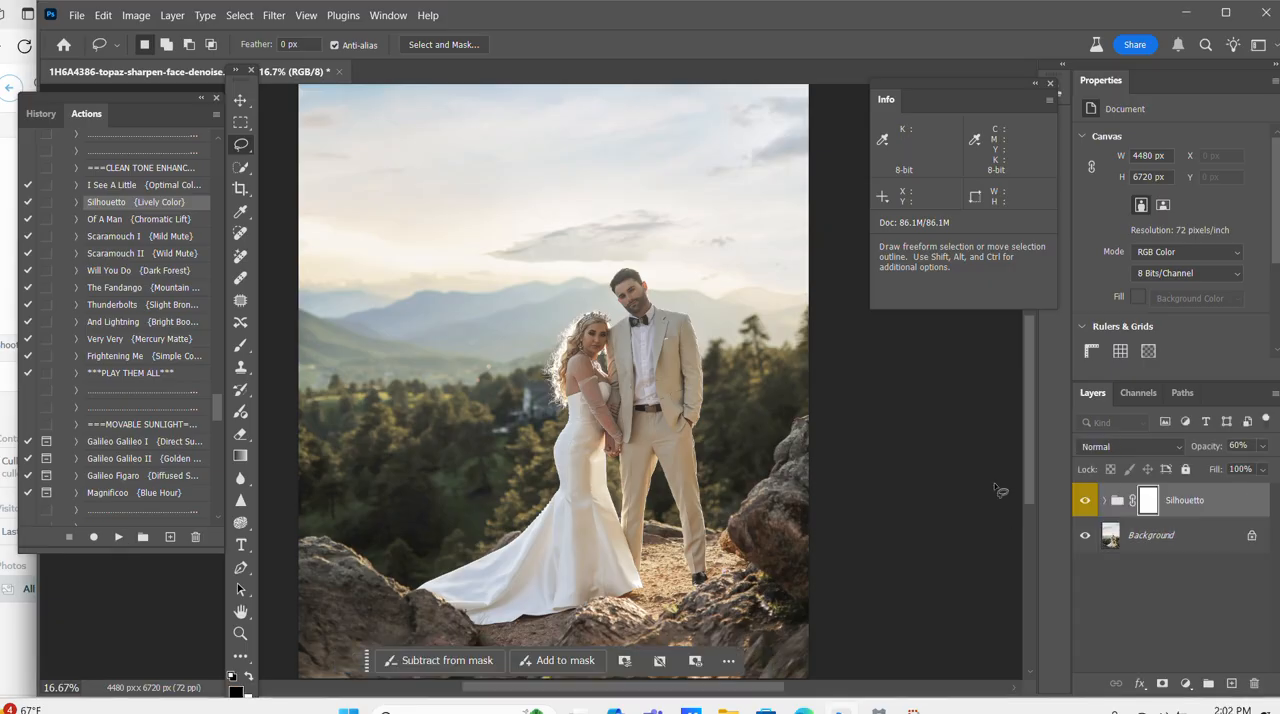
Lower the Silhouetto group's opacity to 11% and flatten the image.
{"action": "mouse_move", "coordinate": [1208, 446]}
{"action": "left_mouse_down"}
{"action": "mouse_move", "coordinate": [1167, 456]}
{"action": "mouse_move", "coordinate": [1204, 453]}
{"action": "left_mouse_up"}
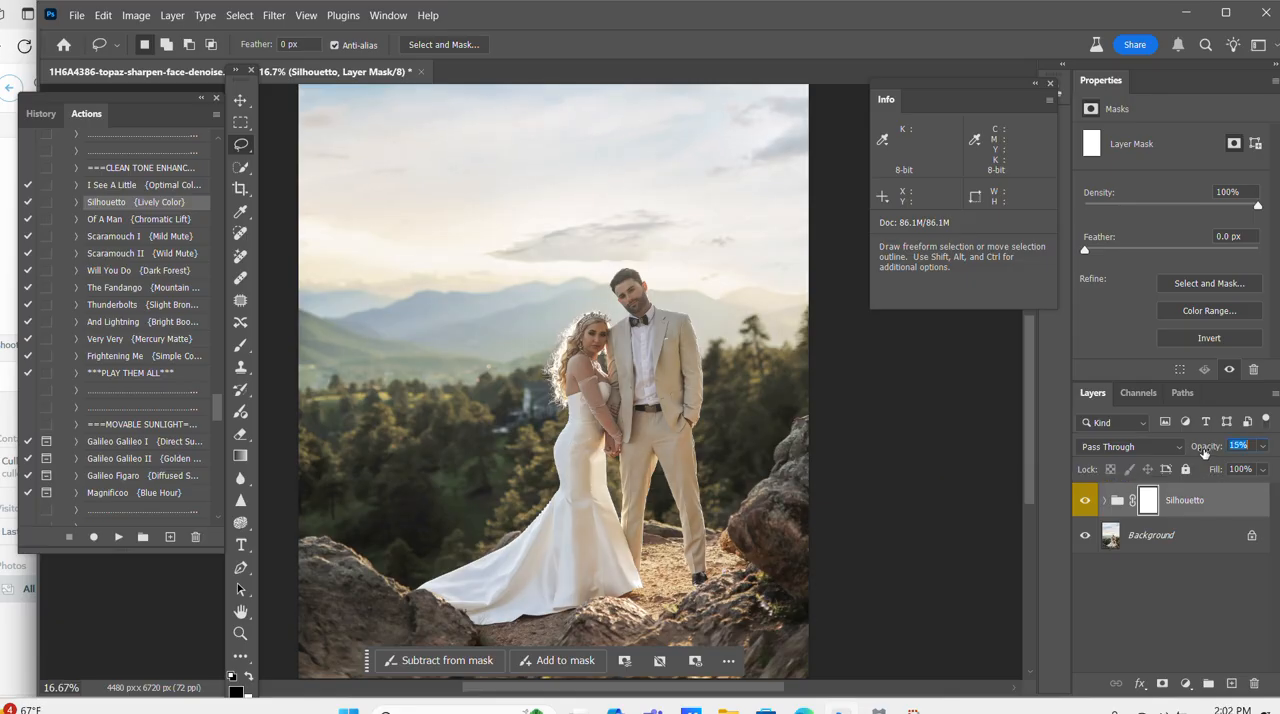
{"action": "right_click", "coordinate": [1178, 536]}
{"action": "left_click", "coordinate": [1167, 492]}
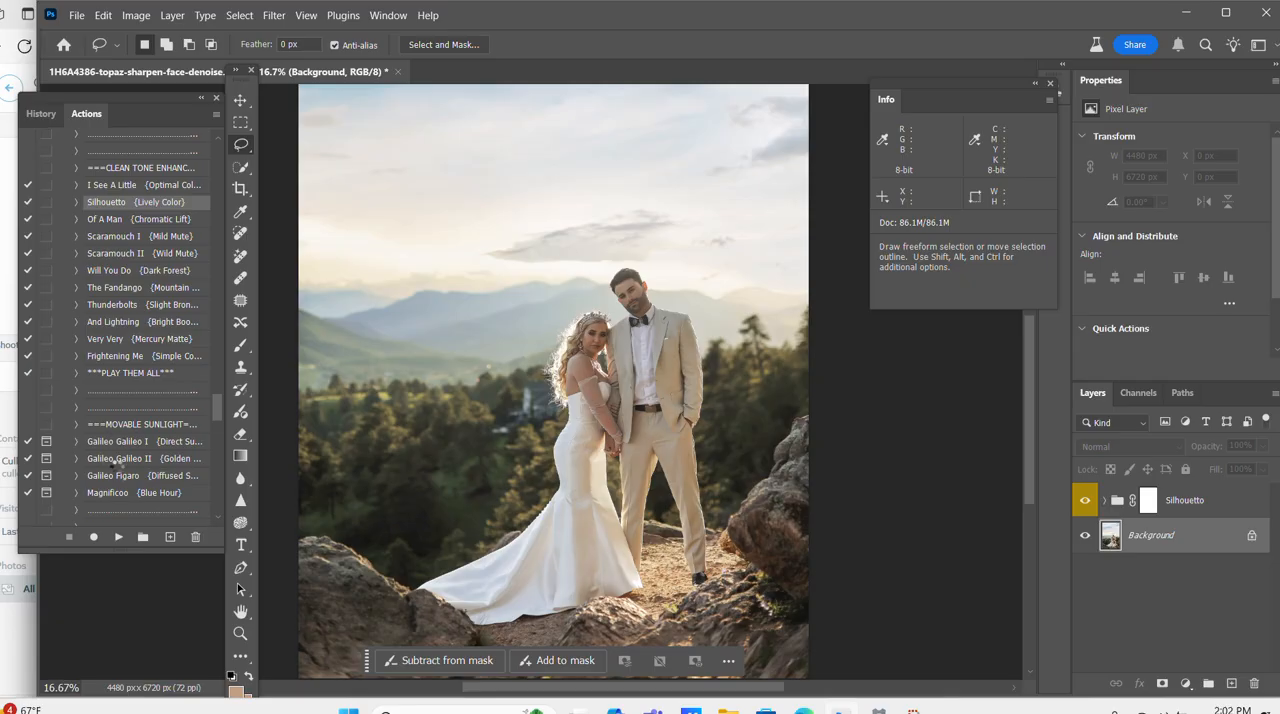
Run the Galileo Figaro movable sunlight action and reposition its radial glow from the photo's center to just beyond the right edge, above the rocks.
{"action": "scroll", "coordinate": [140, 480], "scroll_direction": "down", "scroll_amount": 3}
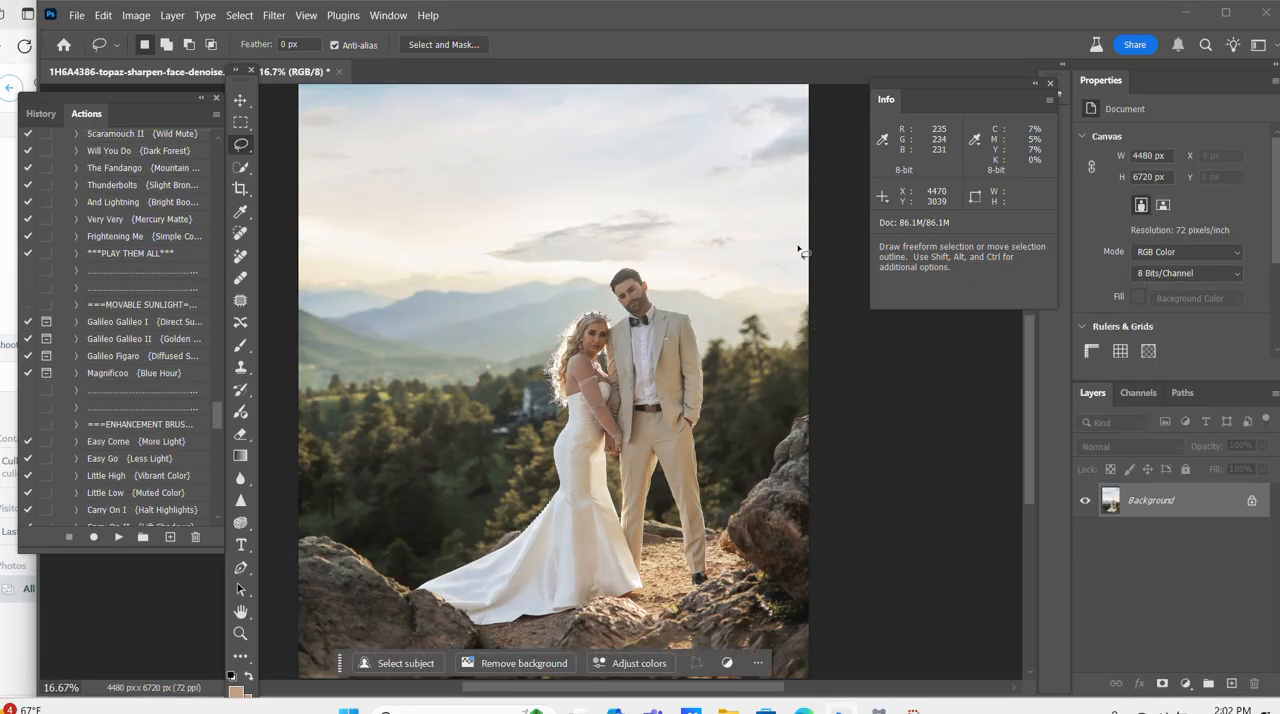
{"action": "left_click", "coordinate": [162, 360]}
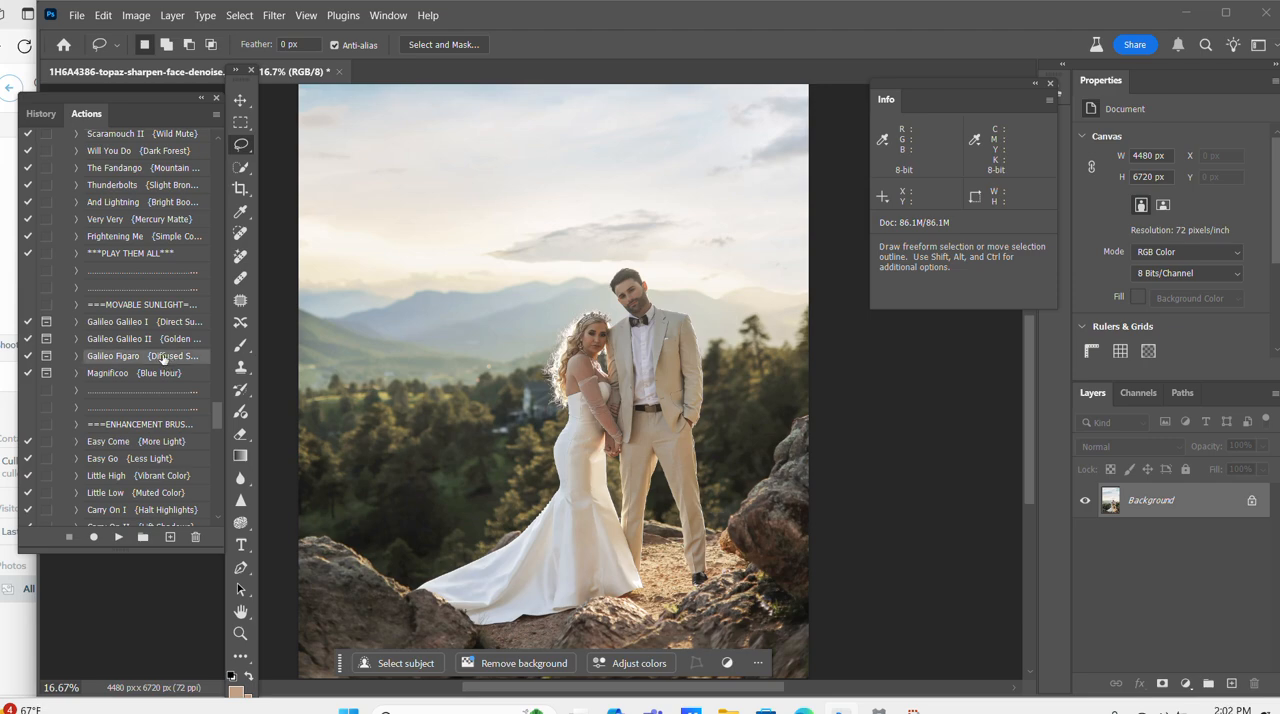
{"action": "left_click", "coordinate": [118, 537]}
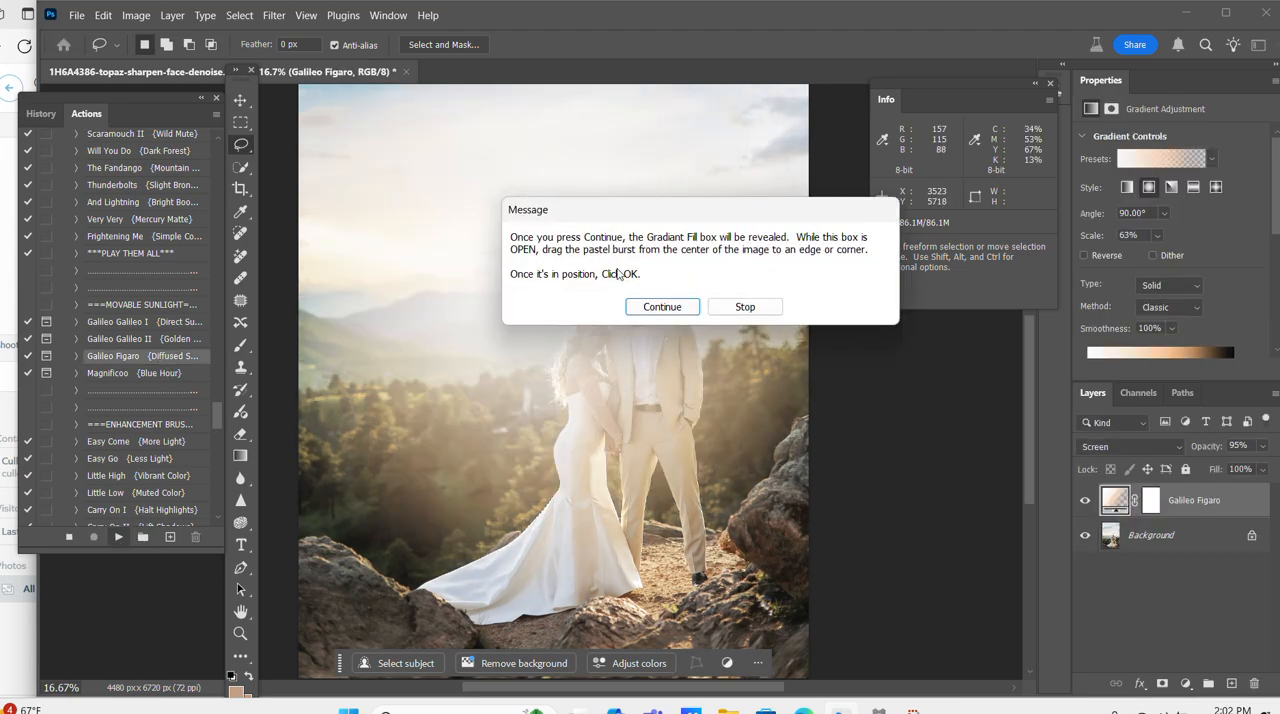
{"action": "left_click", "coordinate": [662, 307]}
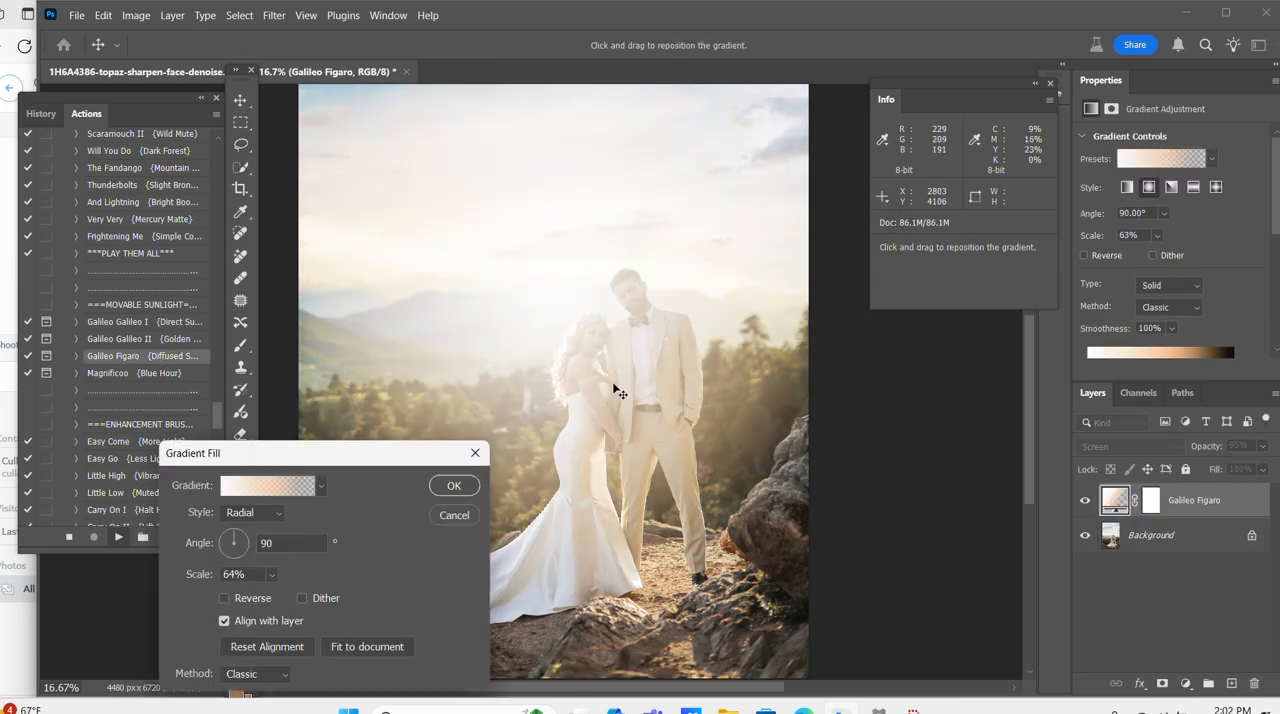
{"action": "left_click_drag", "start_coordinate": [572, 402], "coordinate": [899, 282]}
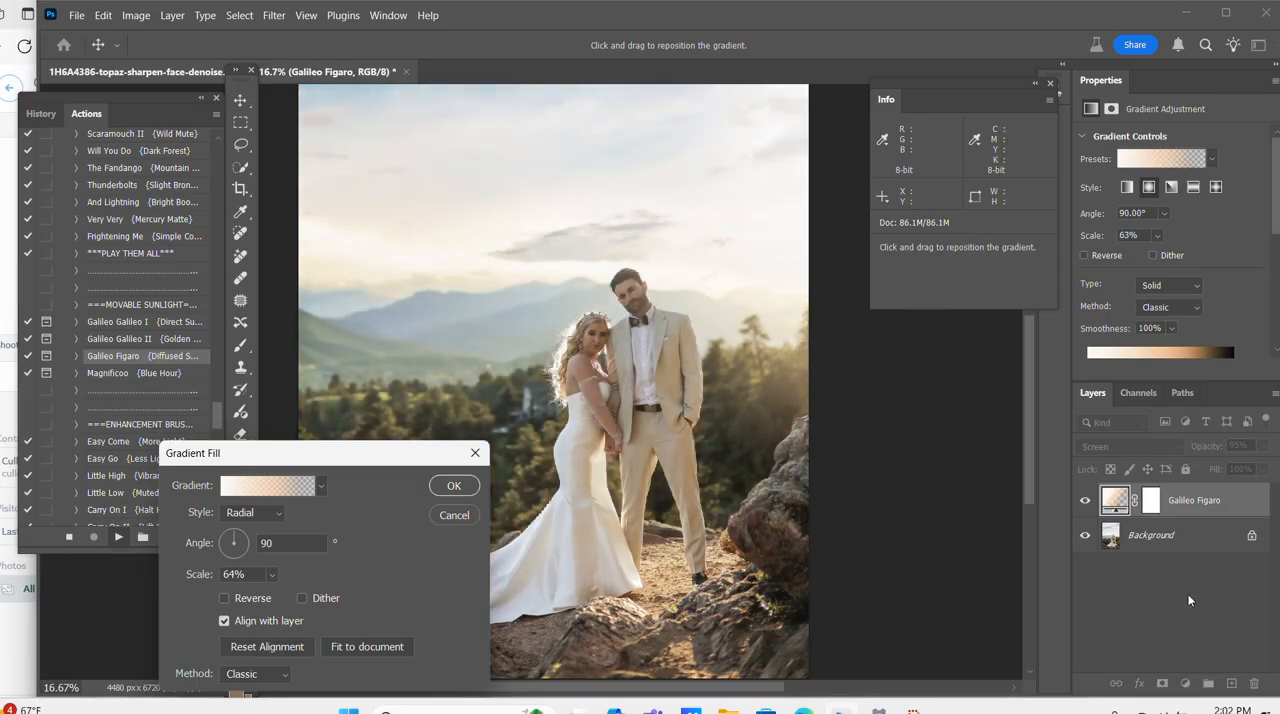
{"action": "left_click", "coordinate": [453, 488]}
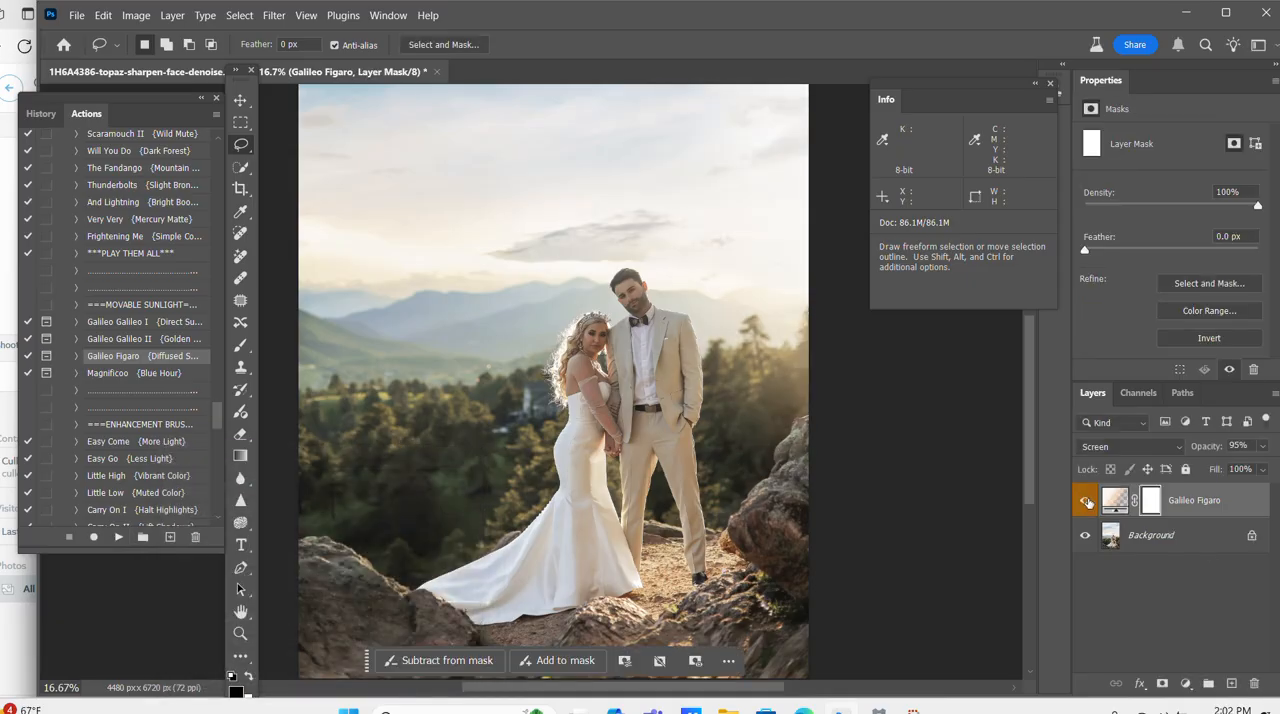
Lower the Galileo Figaro layer's opacity to 75% and flatten the image.
{"action": "left_click_drag", "start_coordinate": [1212, 451], "coordinate": [1193, 450]}
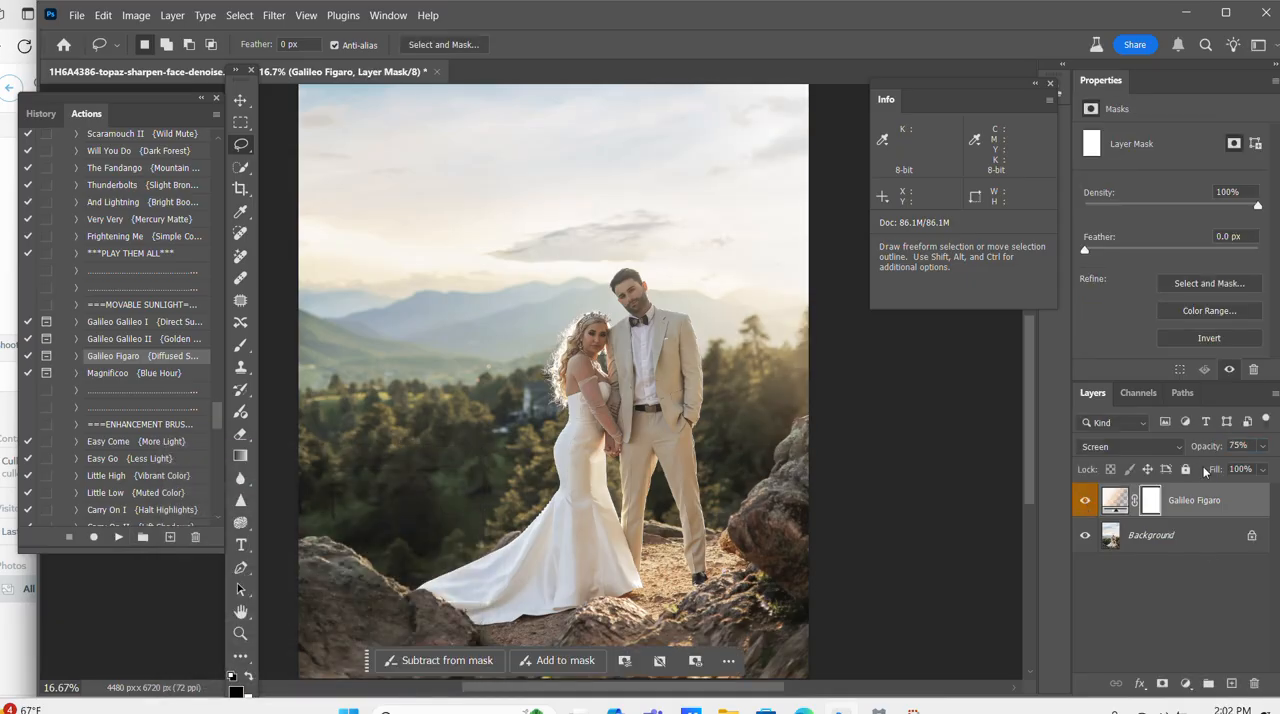
{"action": "right_click", "coordinate": [1110, 538]}
{"action": "key", "text": "Escape"}
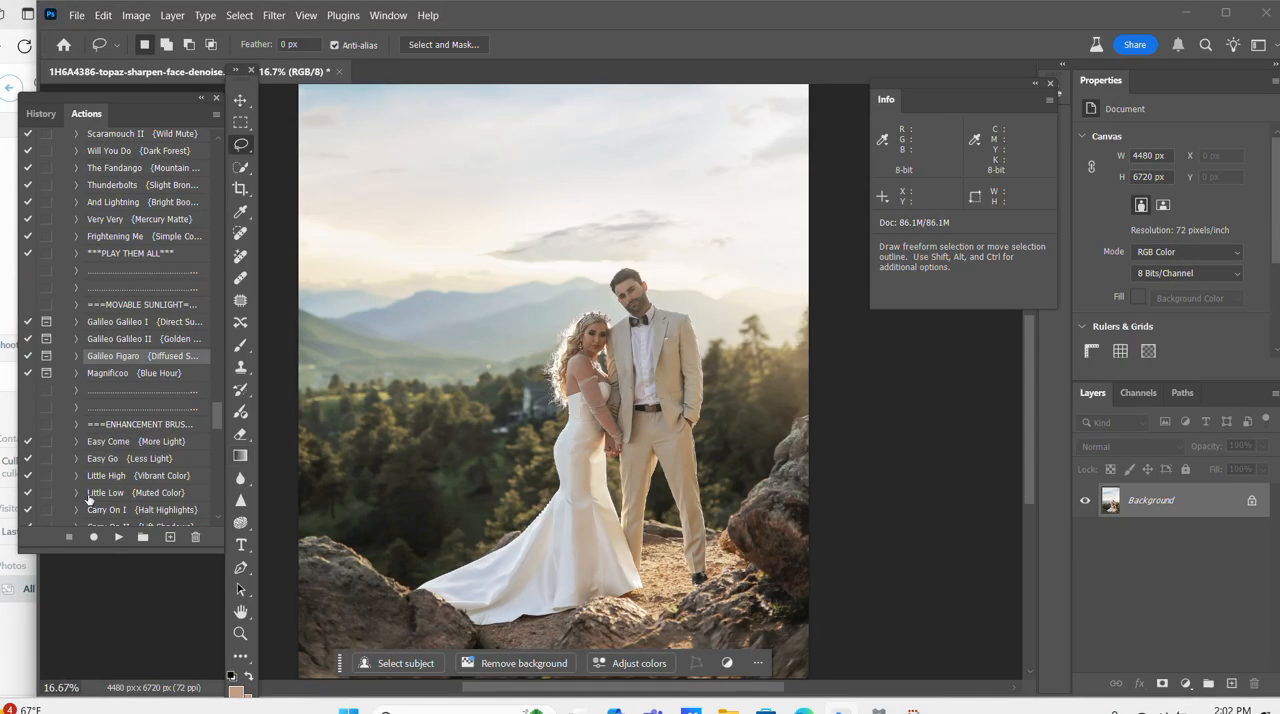
Run the For Me {Perfect Greens} action from the background brush set on the photo.
{"action": "scroll", "coordinate": [97, 497], "scroll_direction": "down", "scroll_amount": 7}
{"action": "scroll", "coordinate": [97, 497], "scroll_direction": "down", "scroll_amount": 1}
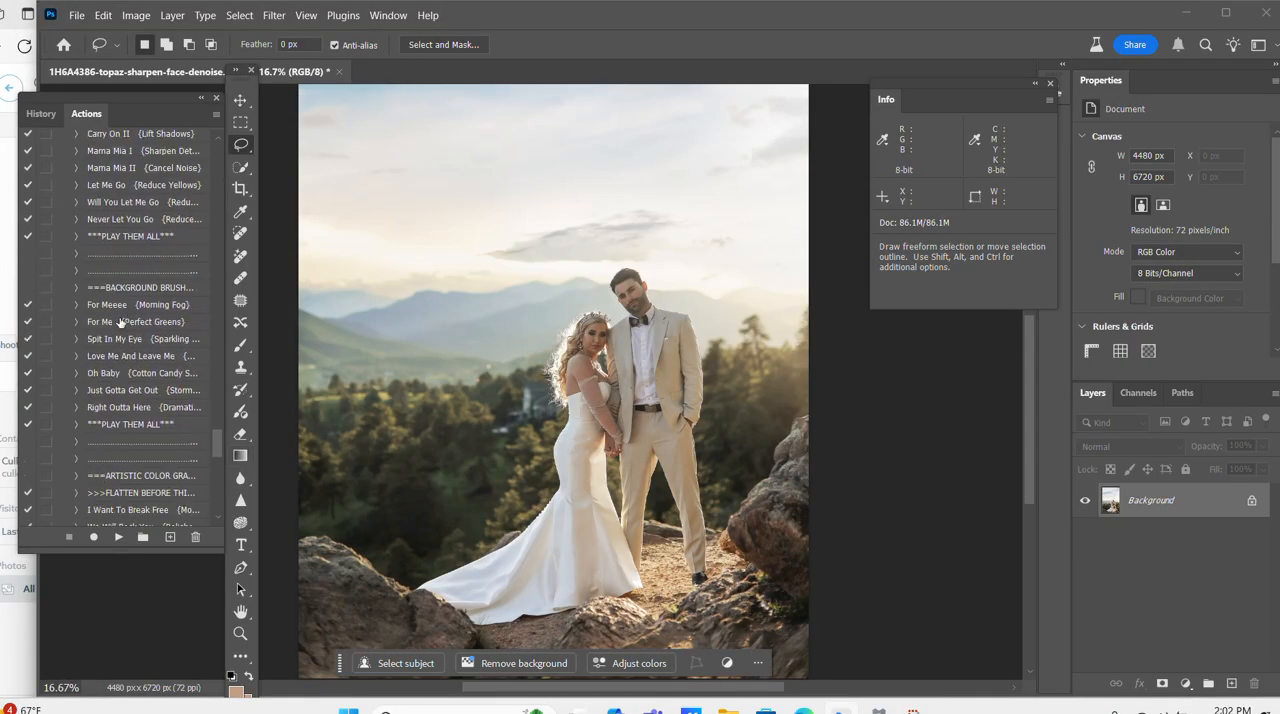
{"action": "scroll", "coordinate": [120, 321], "scroll_direction": "down", "scroll_amount": 3}
{"action": "left_click", "coordinate": [127, 274]}
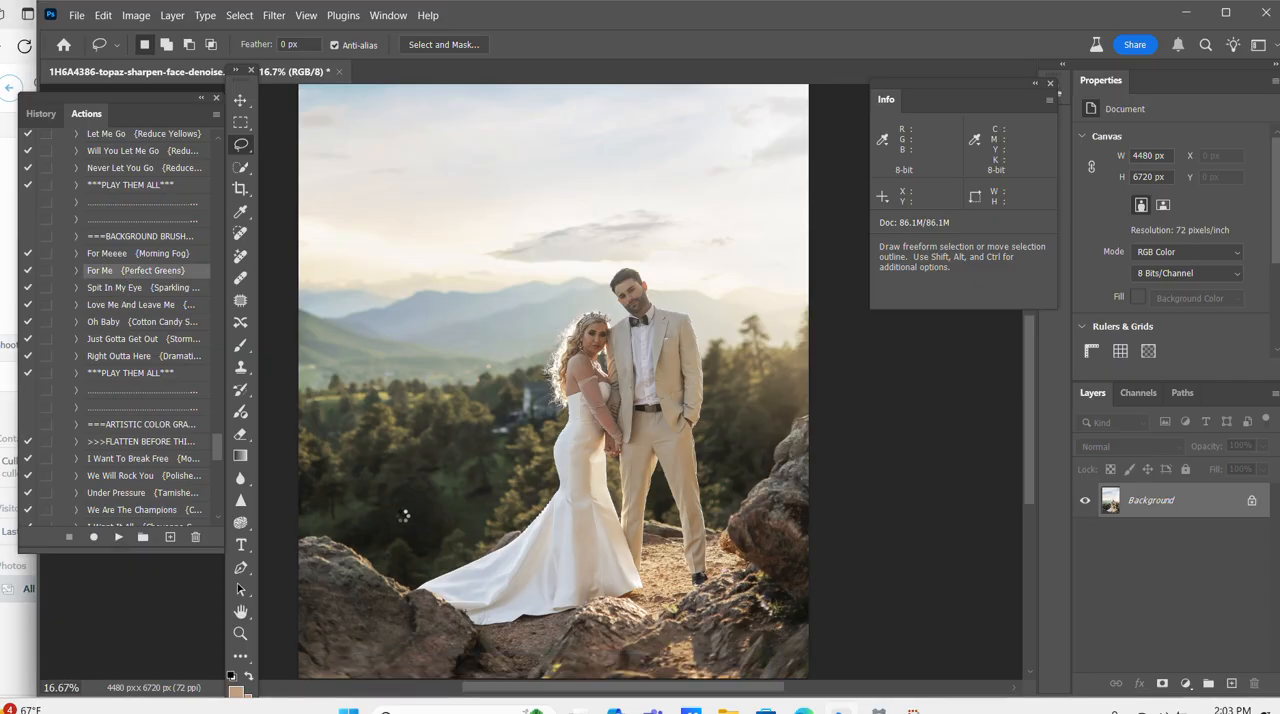
Paint the Perfect Greens mask over the trees and rocks with a large 34% opacity brush of about 1300 px, then flatten the image.
{"action": "left_click_drag", "start_coordinate": [396, 46], "coordinate": [339, 40]}
{"action": "key", "text": "ctrl+minus"}
{"action": "key", "text": "bracketright"}
{"action": "key", "text": "bracketright"}
{"action": "key", "text": "bracketright"}
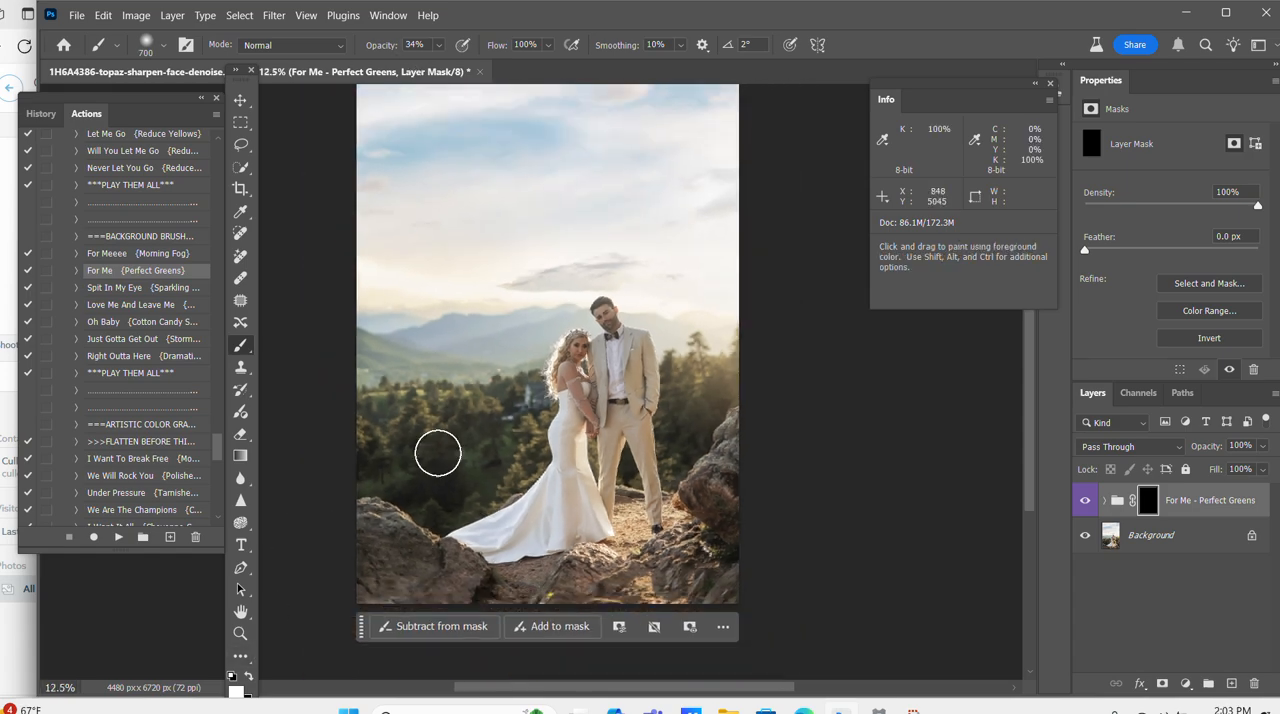
{"action": "key", "text": "bracketright"}
{"action": "key", "text": "bracketright"}
{"action": "key", "text": "bracketright"}
{"action": "key", "text": "bracketright"}
{"action": "key", "text": "bracketright"}
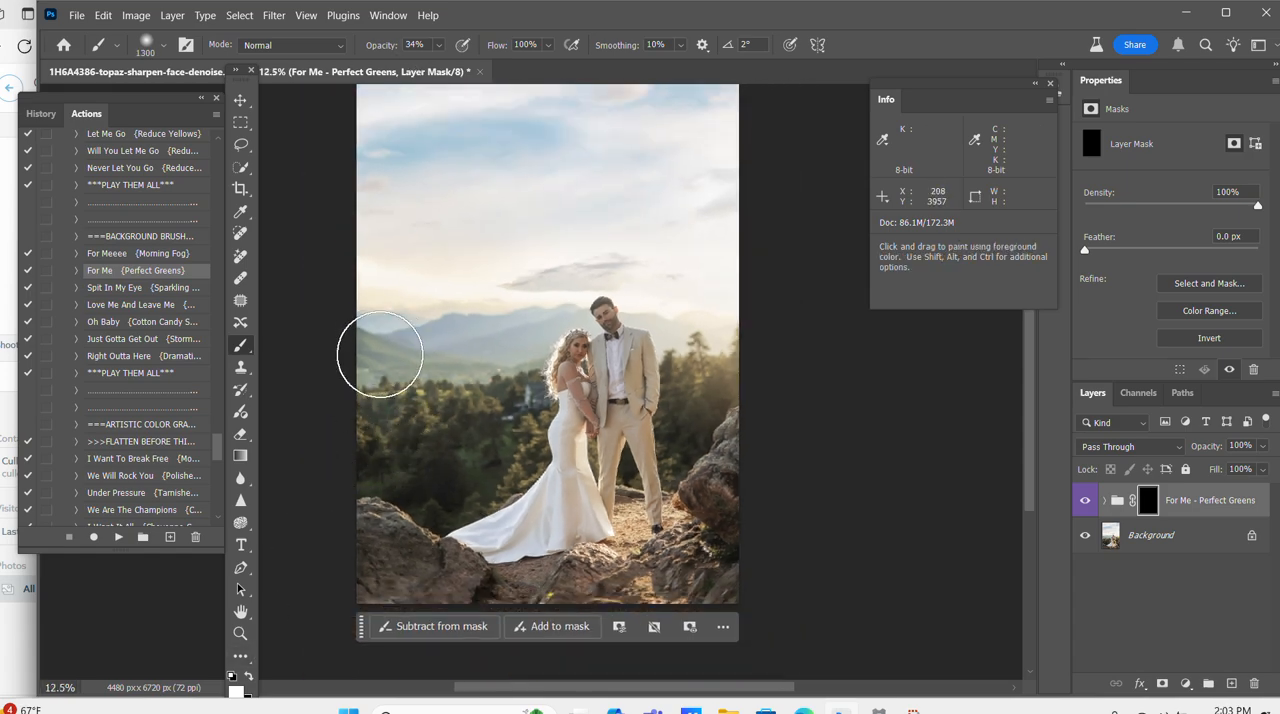
{"action": "mouse_move", "coordinate": [499, 366]}
{"action": "left_mouse_down"}
{"action": "mouse_move", "coordinate": [540, 391]}
{"action": "mouse_move", "coordinate": [520, 417]}
{"action": "mouse_move", "coordinate": [428, 438]}
{"action": "mouse_move", "coordinate": [479, 465]}
{"action": "left_mouse_up"}
{"action": "mouse_move", "coordinate": [704, 385]}
{"action": "left_mouse_down"}
{"action": "mouse_move", "coordinate": [686, 443]}
{"action": "mouse_move", "coordinate": [707, 451]}
{"action": "mouse_move", "coordinate": [740, 410]}
{"action": "mouse_move", "coordinate": [734, 383]}
{"action": "mouse_move", "coordinate": [714, 392]}
{"action": "mouse_move", "coordinate": [714, 563]}
{"action": "mouse_move", "coordinate": [707, 536]}
{"action": "mouse_move", "coordinate": [602, 547]}
{"action": "mouse_move", "coordinate": [617, 518]}
{"action": "mouse_move", "coordinate": [540, 601]}
{"action": "mouse_move", "coordinate": [420, 625]}
{"action": "mouse_move", "coordinate": [351, 571]}
{"action": "mouse_move", "coordinate": [383, 522]}
{"action": "left_mouse_up"}
{"action": "key", "text": "ctrl+equal"}
{"action": "key", "text": "ctrl+equal"}
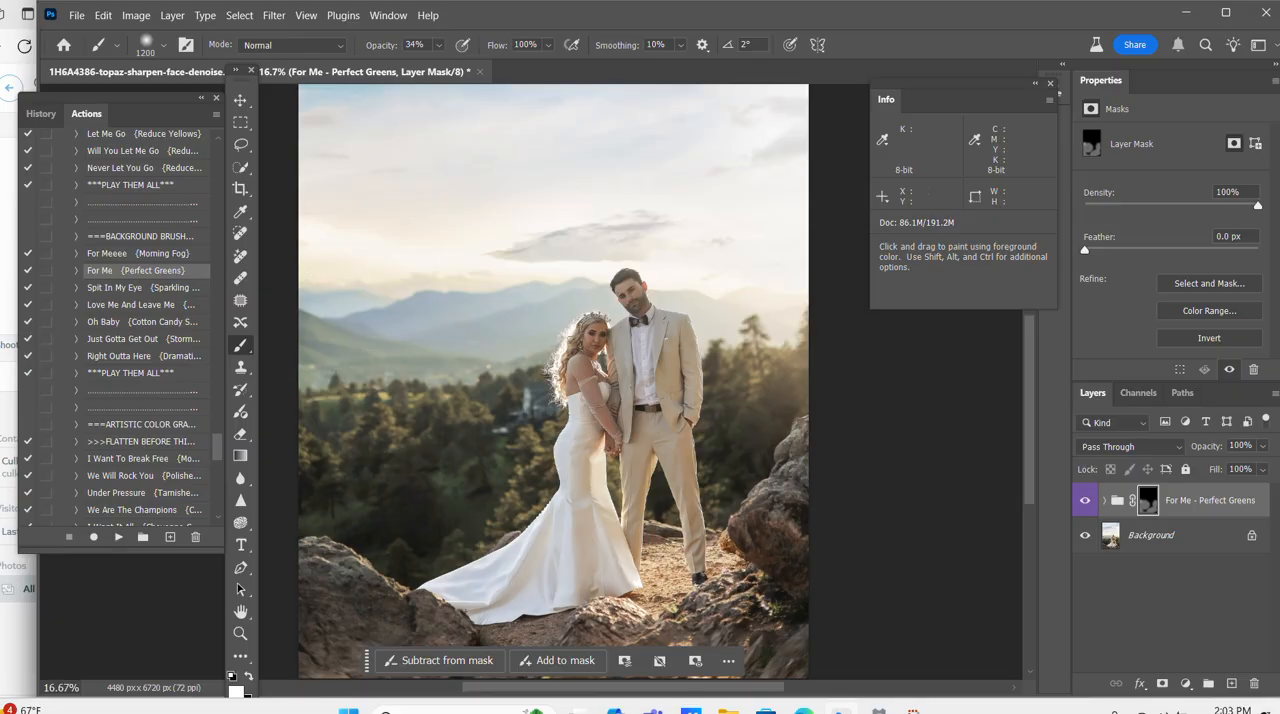
{"action": "right_click", "coordinate": [1181, 540]}
{"action": "left_click", "coordinate": [1172, 493]}
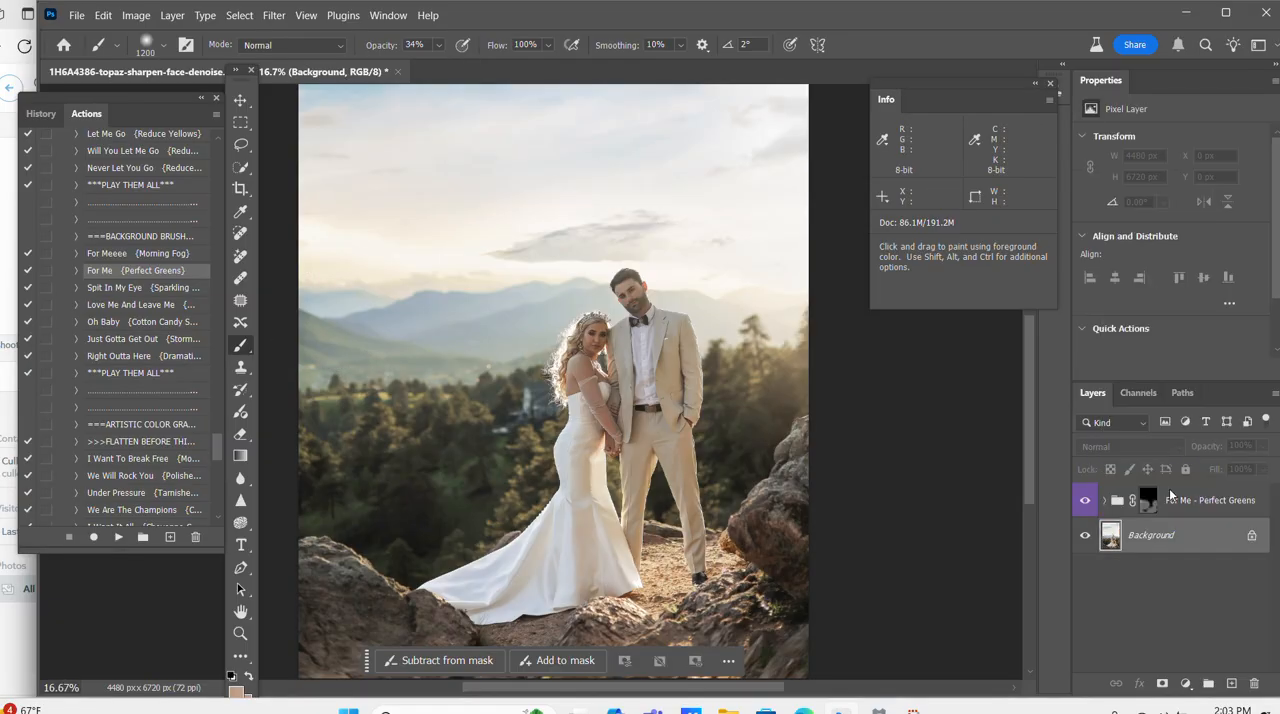
Apply the We Will Rock You color grading action at about 39% group opacity and flatten it into the image.
{"action": "scroll", "coordinate": [150, 420], "scroll_direction": "down", "scroll_amount": 2}
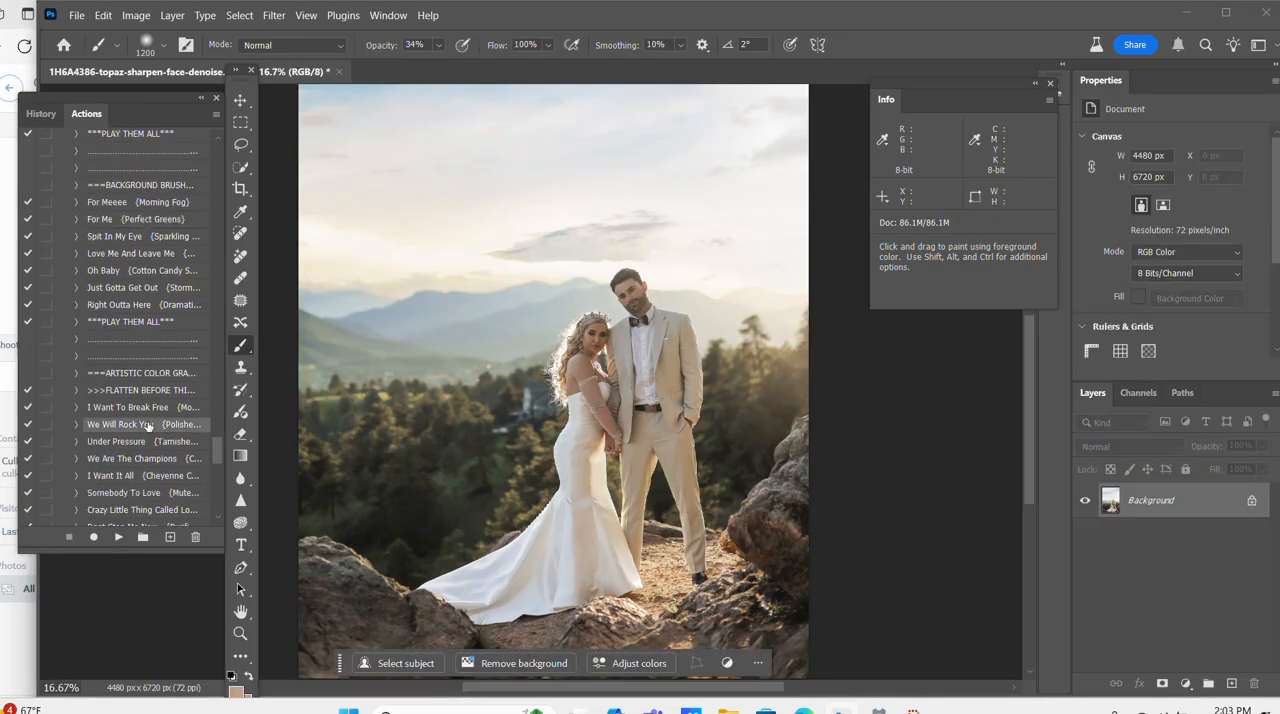
{"action": "left_click", "coordinate": [116, 540]}
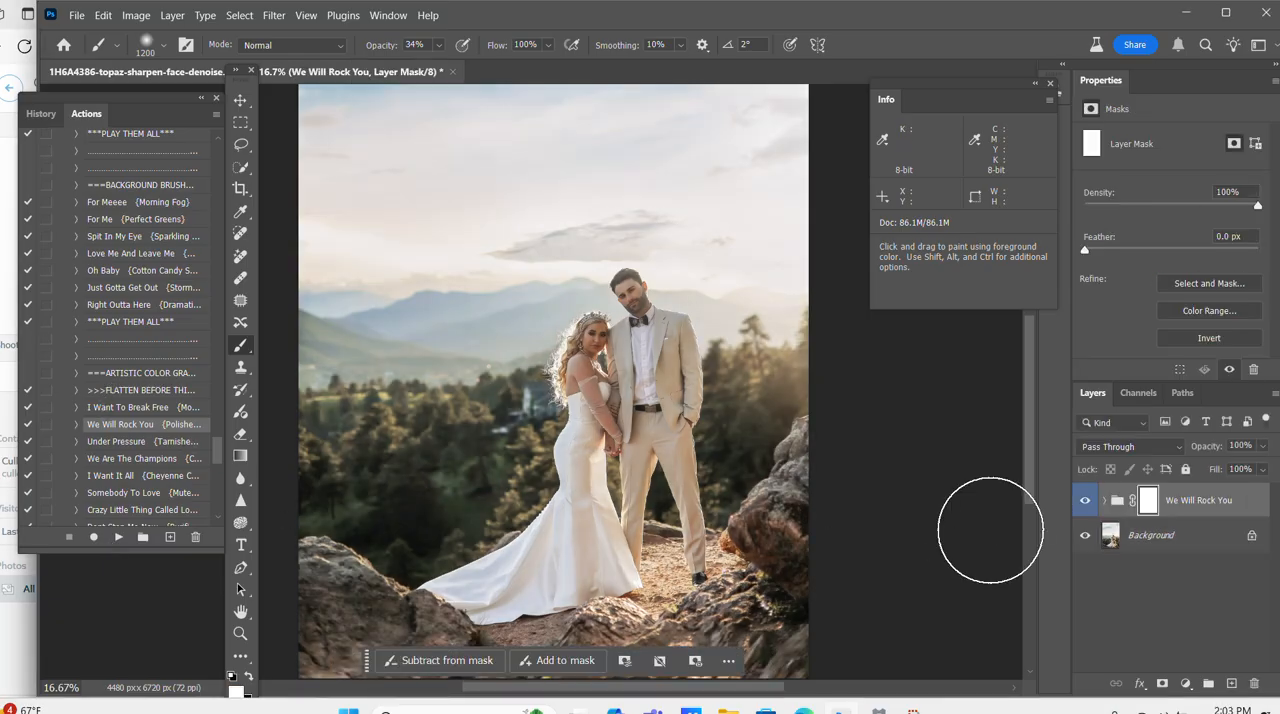
{"action": "left_click_drag", "start_coordinate": [1212, 445], "coordinate": [1208, 450]}
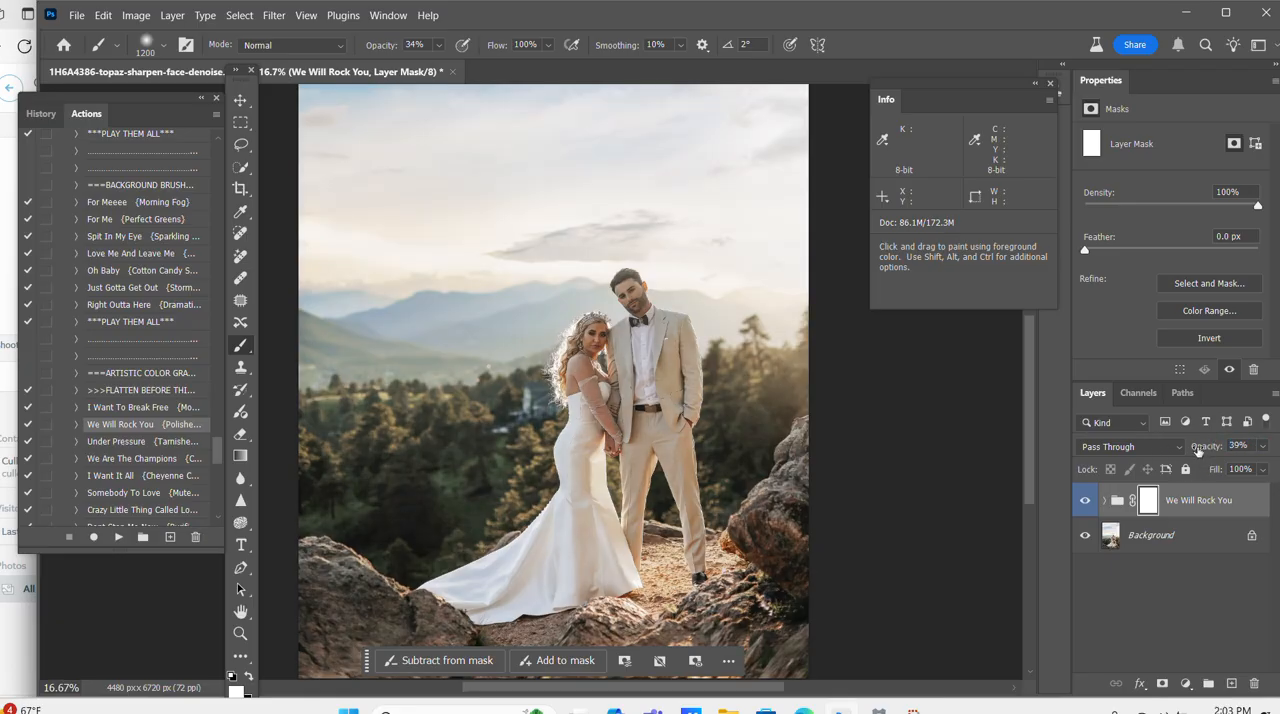
{"action": "left_click_drag", "start_coordinate": [1213, 450], "coordinate": [1193, 452]}
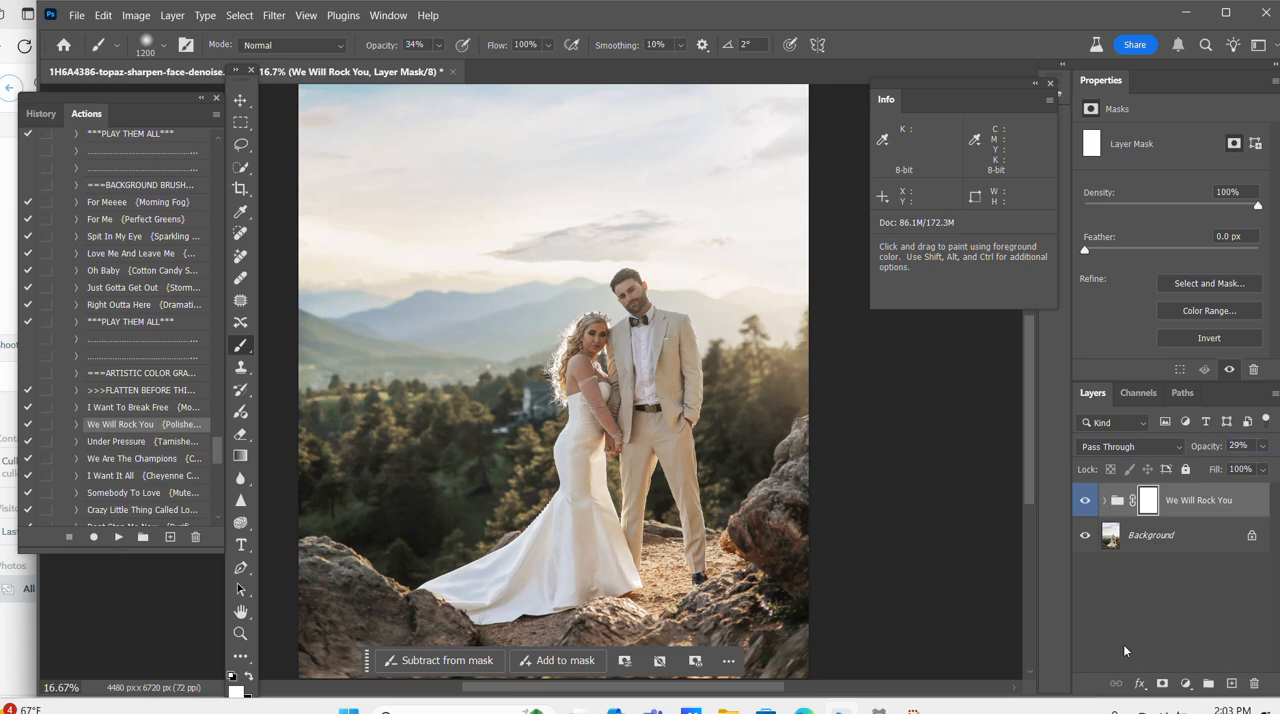
{"action": "right_click", "coordinate": [1153, 540]}
{"action": "left_click", "coordinate": [1143, 491]}
Run the Nothing {Little Warmer} micro adjustment action on the photo.
{"action": "left_click_drag", "start_coordinate": [222, 452], "coordinate": [222, 478]}
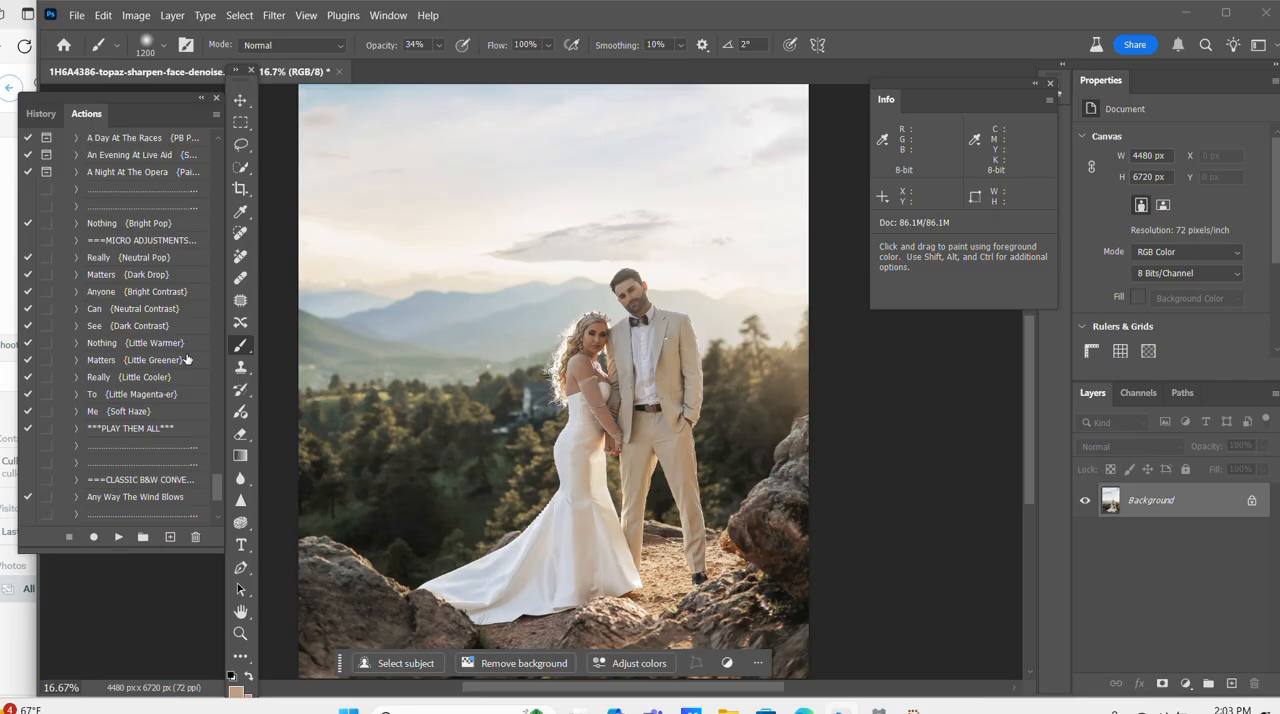
{"action": "left_click", "coordinate": [151, 345]}
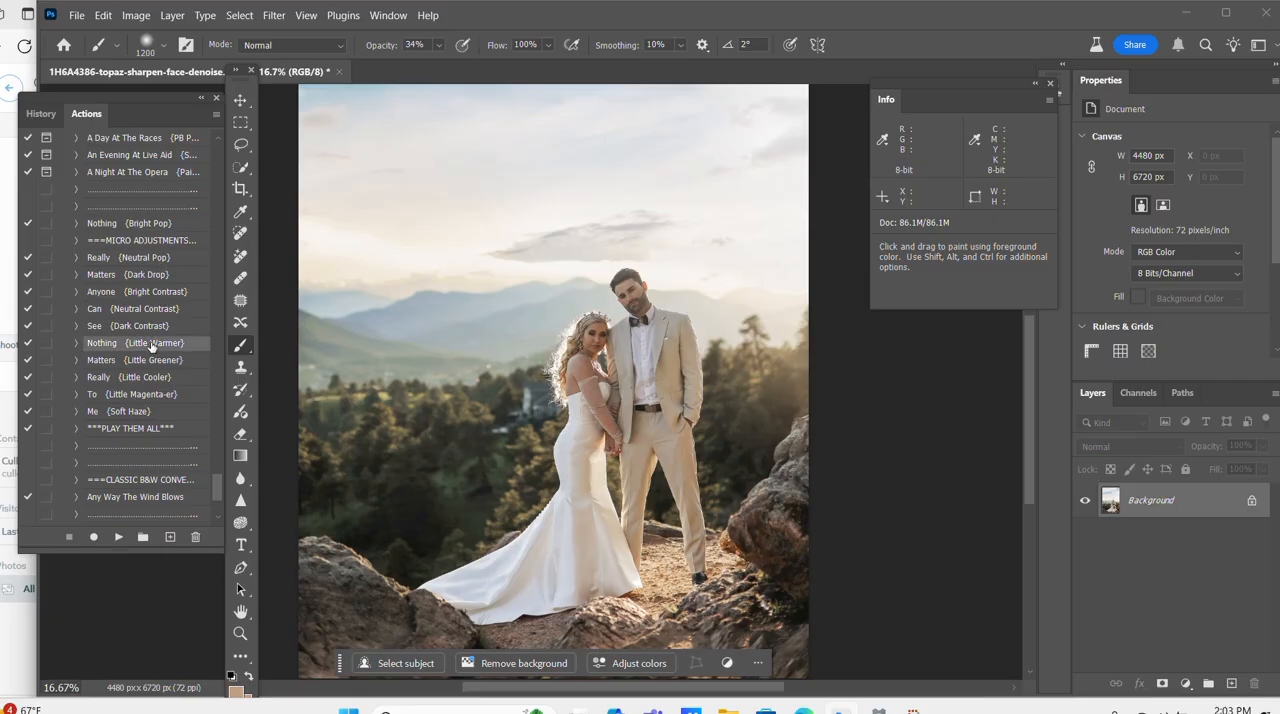
{"action": "left_click", "coordinate": [118, 537]}
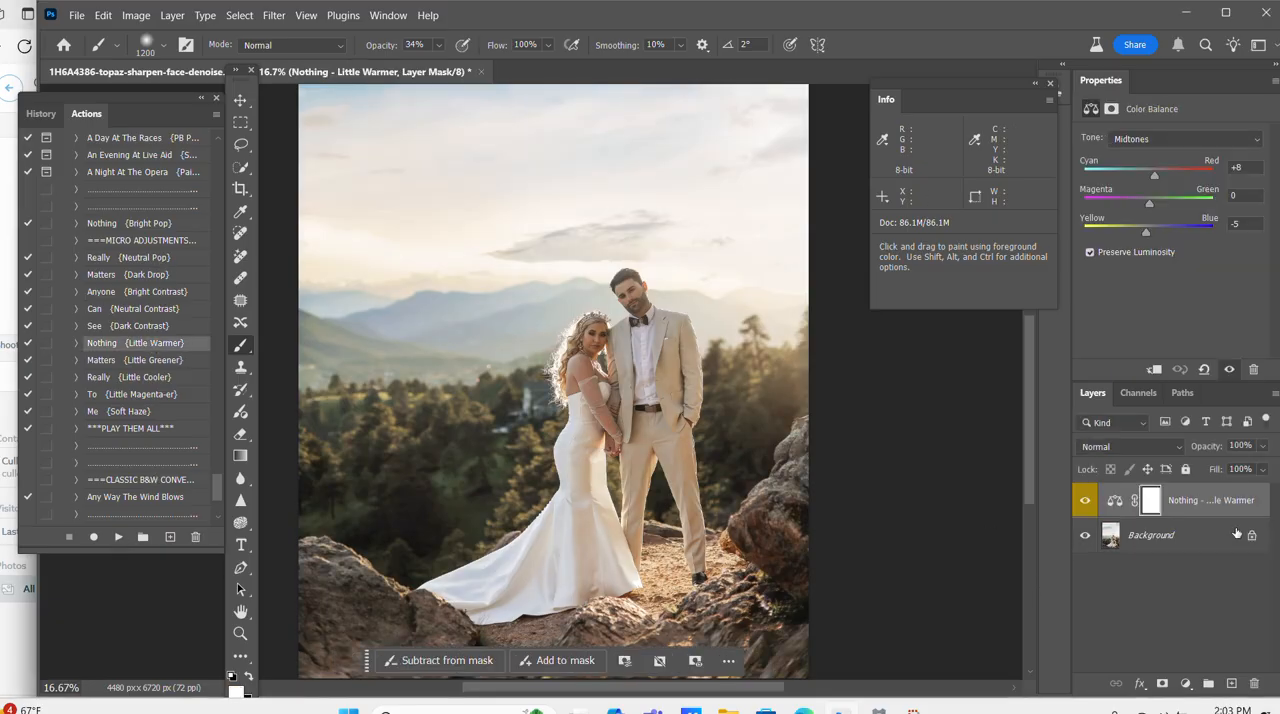
{"action": "scroll", "coordinate": [509, 397], "scroll_direction": "up", "scroll_amount": 1}
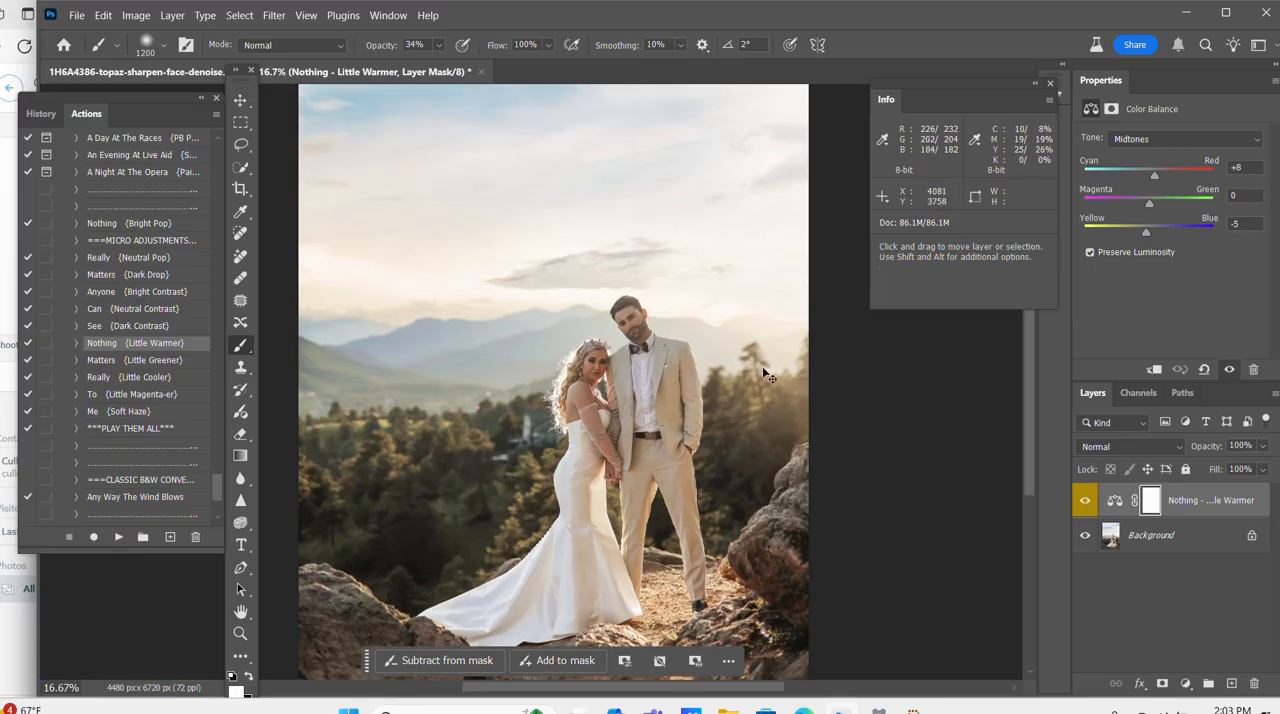
{"action": "key", "text": "ctrl+plus"}
{"action": "key", "text": "ctrl+plus"}
{"action": "key", "text": "ctrl+plus"}
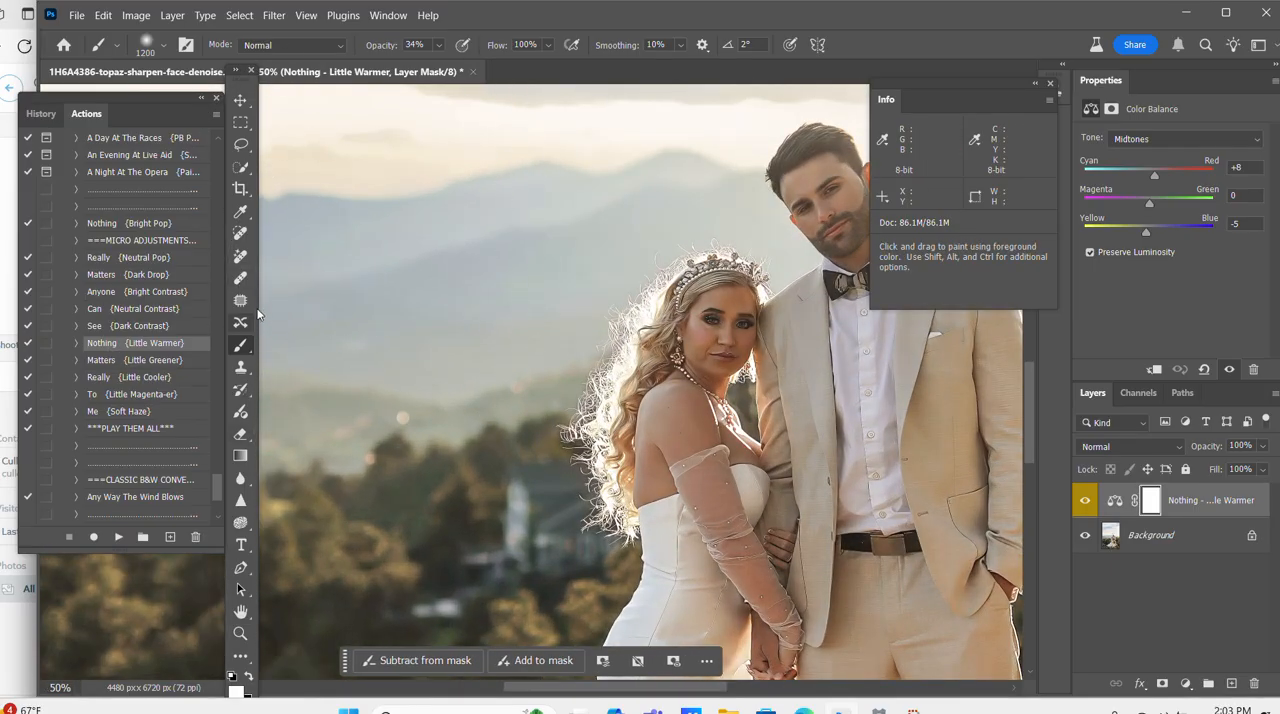
Set the brush to 70% opacity and about 250 px, and flatten the Little Warmer layer into the image.
{"action": "left_click_drag", "start_coordinate": [377, 47], "coordinate": [413, 44]}
{"action": "key", "text": "bracketleft"}
{"action": "key", "text": "bracketleft"}
{"action": "key", "text": "bracketleft"}
{"action": "key", "text": "bracketleft"}
{"action": "key", "text": "bracketleft"}
{"action": "key", "text": "bracketleft"}
{"action": "key", "text": "bracketleft"}
{"action": "key", "text": "bracketleft"}
{"action": "key", "text": "bracketleft"}
{"action": "key", "text": "bracketleft"}
{"action": "key", "text": "bracketleft"}
{"action": "key", "text": "bracketleft"}
{"action": "key", "text": "bracketleft"}
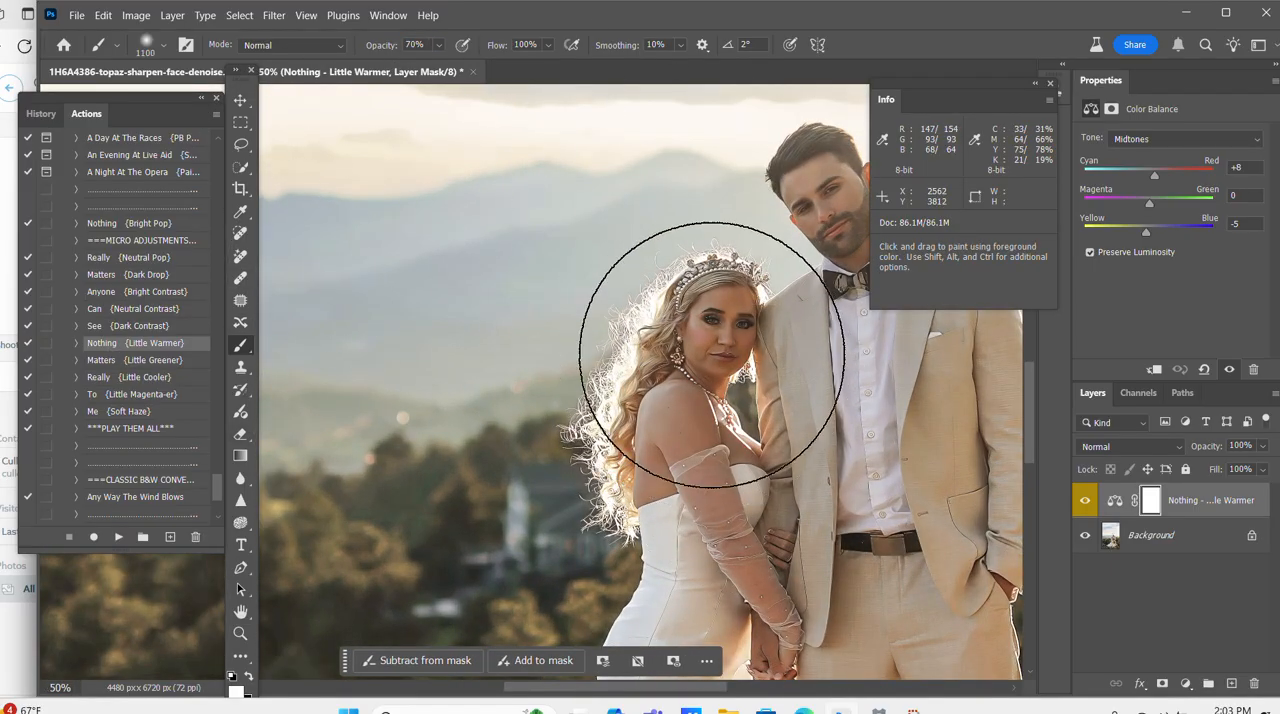
{"action": "key", "text": "bracketright"}
{"action": "key", "text": "bracketright"}
{"action": "key", "text": "bracketright"}
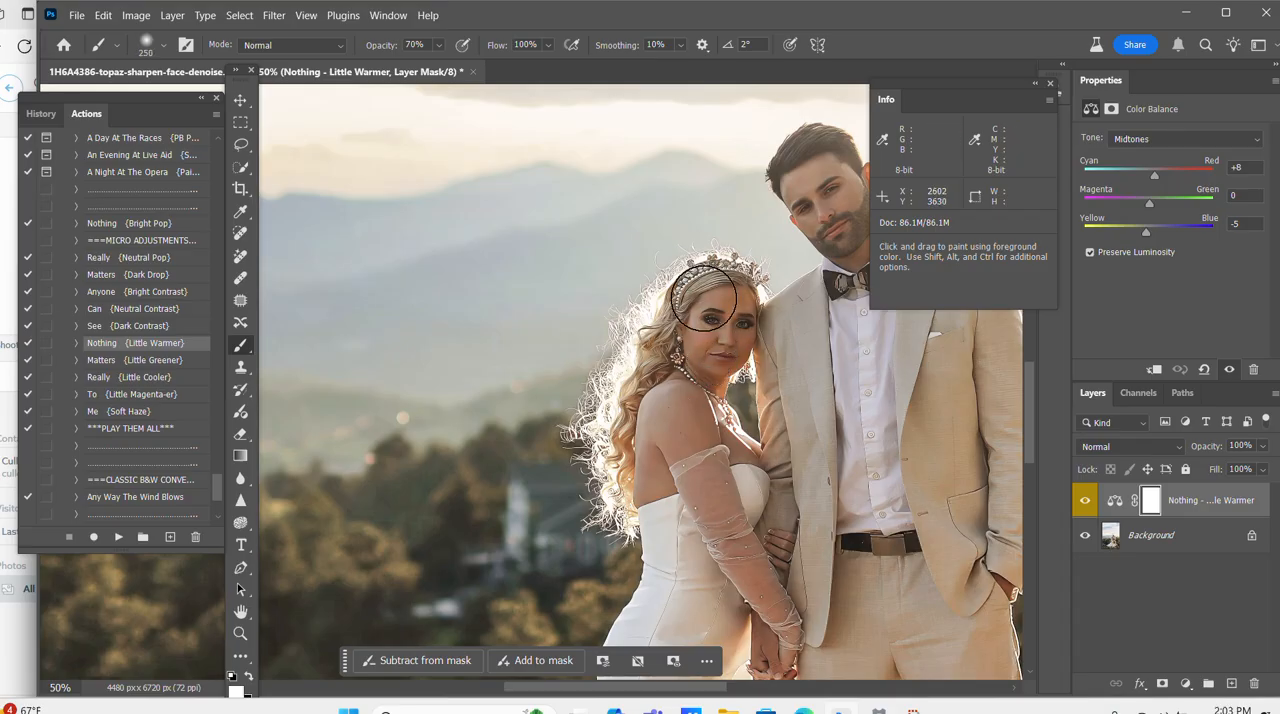
{"action": "key", "text": "ctrl+minus"}
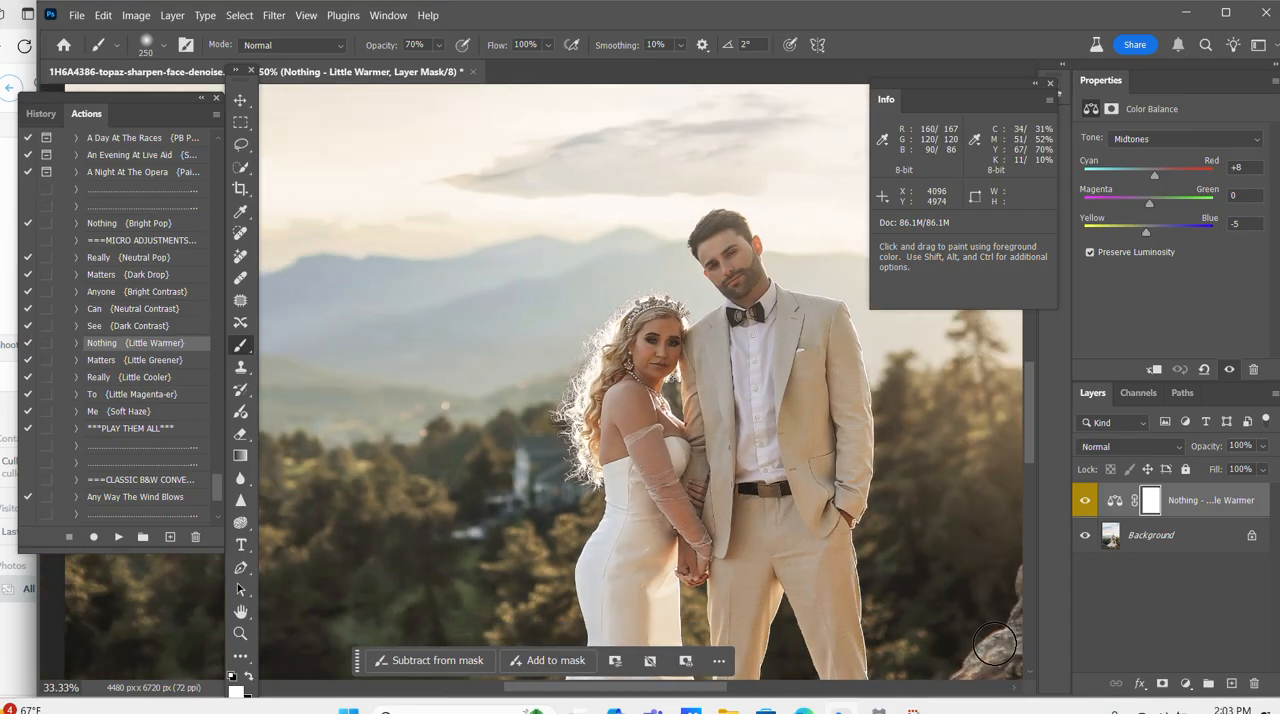
{"action": "right_click", "coordinate": [1190, 536]}
{"action": "left_click", "coordinate": [1174, 487]}
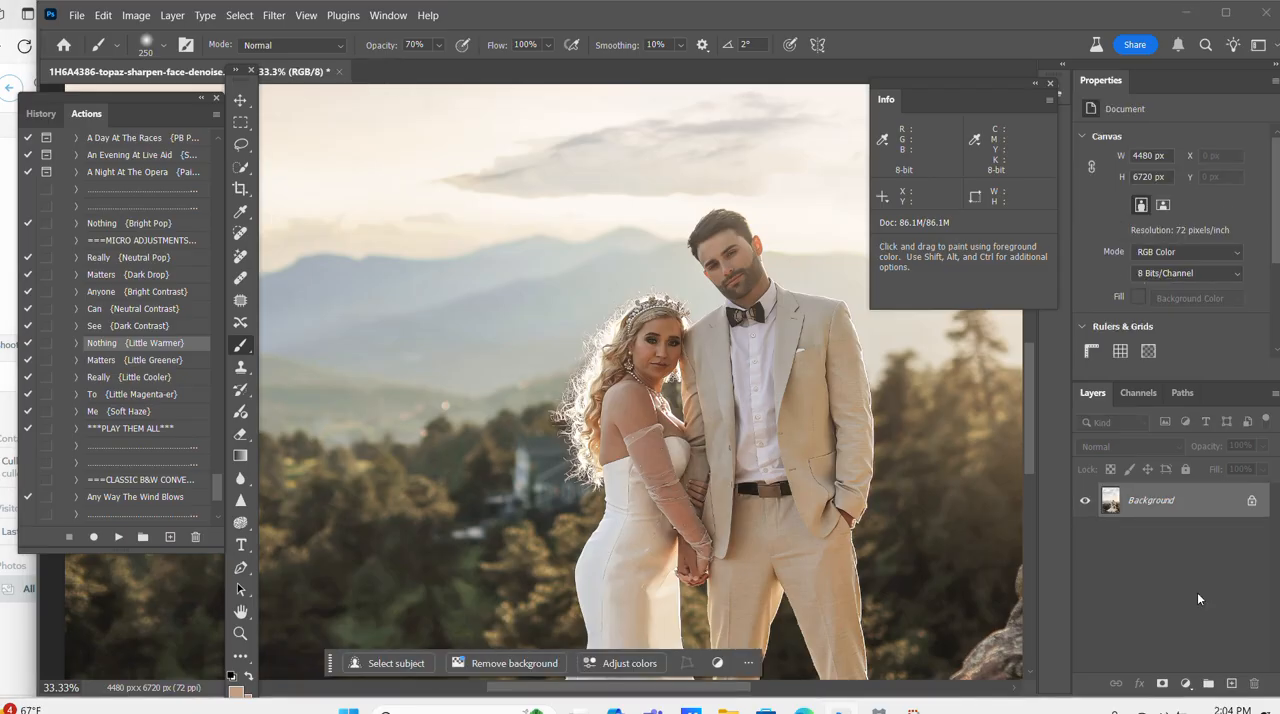
Run the Sharpen for Print action and flatten the sharpened result into the image.
{"action": "scroll", "coordinate": [157, 435], "scroll_direction": "down", "scroll_amount": 1}
{"action": "scroll", "coordinate": [157, 435], "scroll_direction": "down", "scroll_amount": 5}
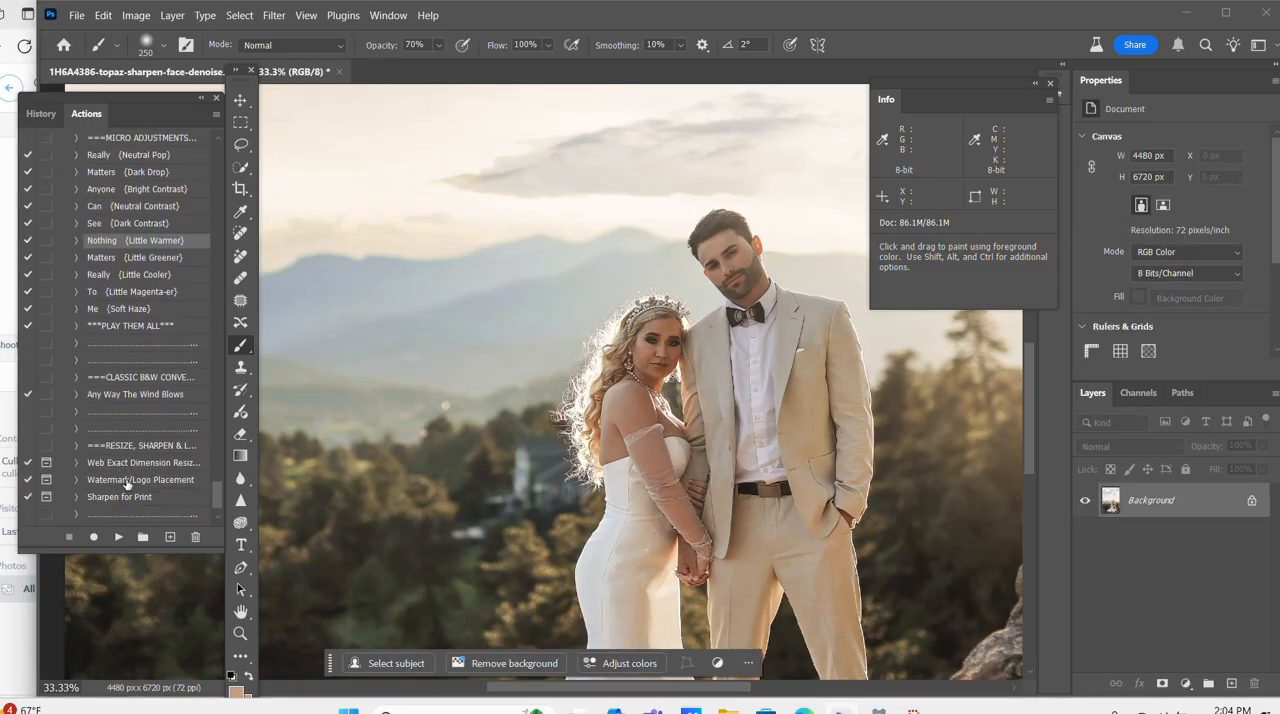
{"action": "left_click", "coordinate": [125, 497]}
{"action": "left_click", "coordinate": [118, 537]}
{"action": "left_click", "coordinate": [652, 467]}
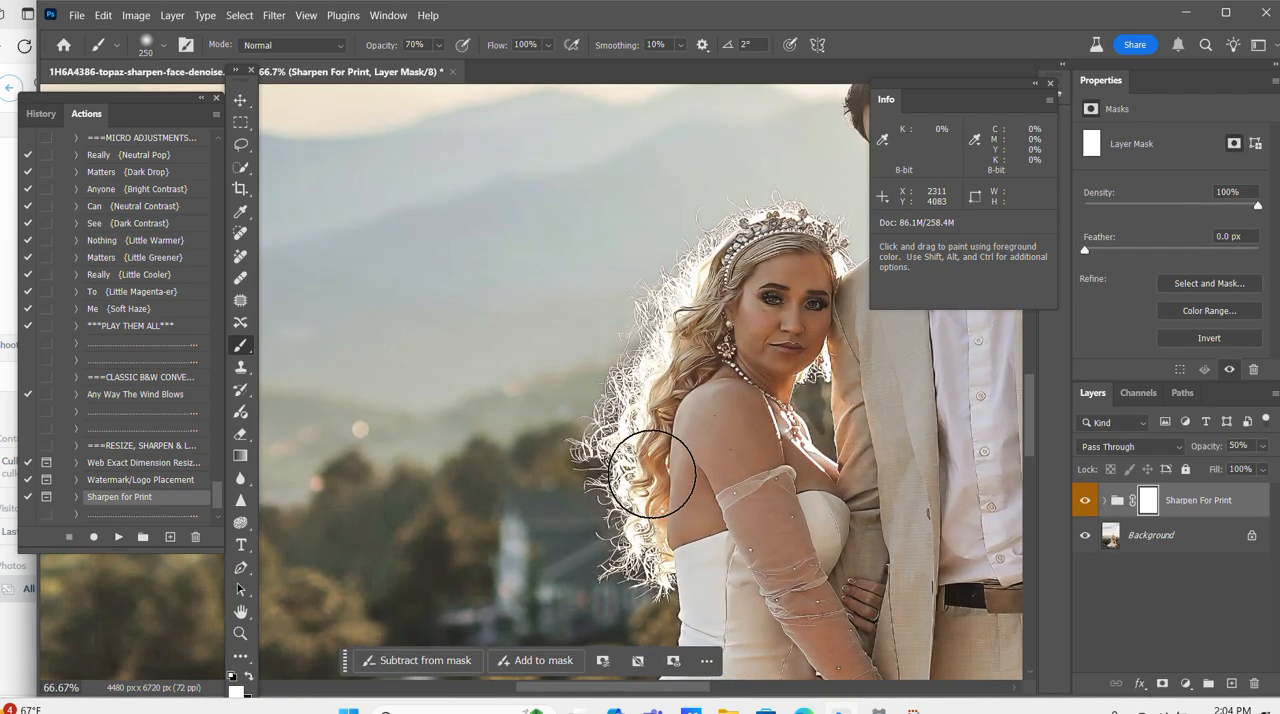
{"action": "key", "text": "ctrl+minus"}
{"action": "key", "text": "ctrl+minus"}
{"action": "right_click", "coordinate": [1164, 532]}
{"action": "left_click", "coordinate": [1155, 479]}
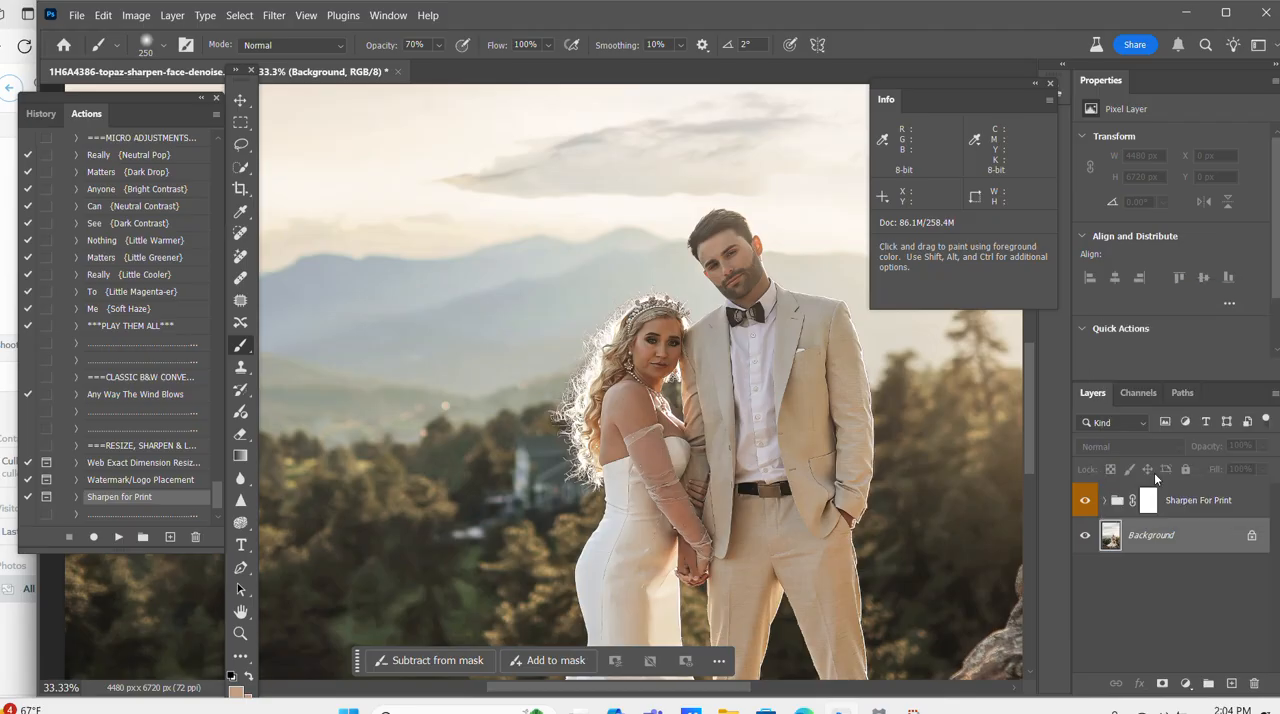
Run the Portraiture action from the Florabella Colorplay Actions set.
{"action": "mouse_move", "coordinate": [218, 501]}
{"action": "left_mouse_down"}
{"action": "mouse_move", "coordinate": [238, 420]}
{"action": "mouse_move", "coordinate": [257, 153]}
{"action": "mouse_move", "coordinate": [471, 338]}
{"action": "left_mouse_up"}
{"action": "left_click_drag", "start_coordinate": [217, 495], "coordinate": [264, 142]}
{"action": "left_click", "coordinate": [134, 158]}
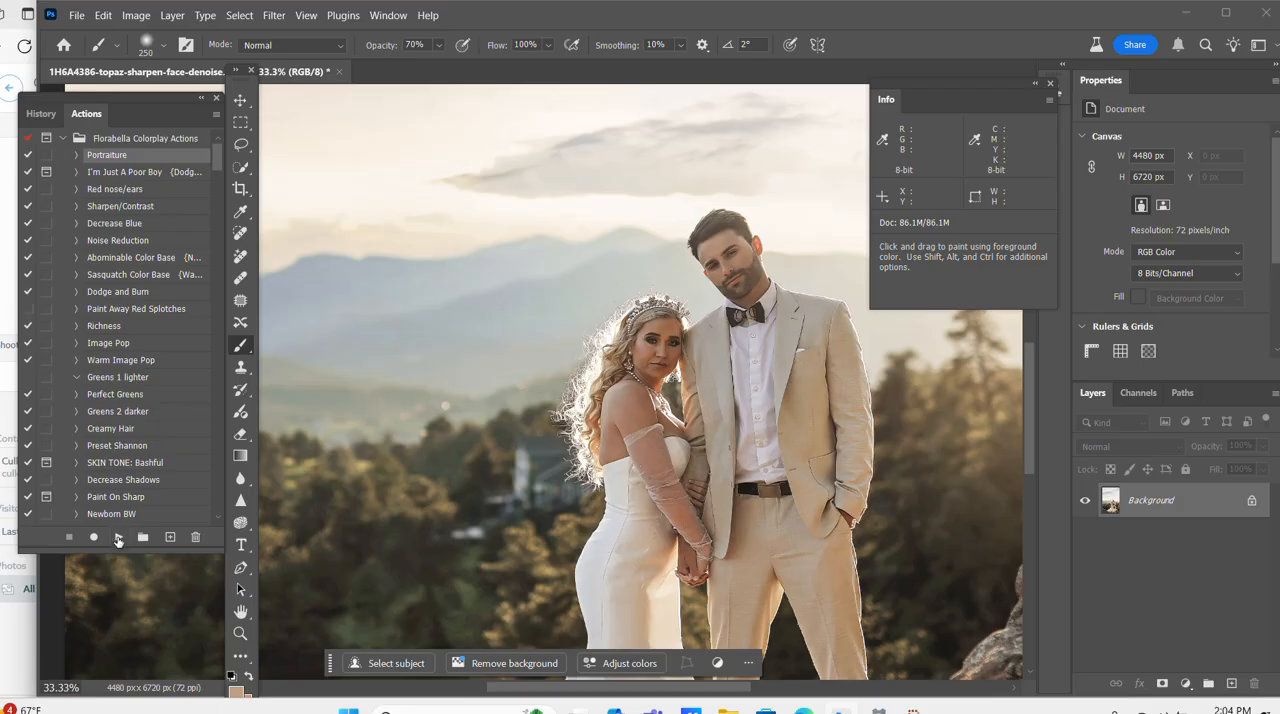
{"action": "left_click", "coordinate": [117, 538]}
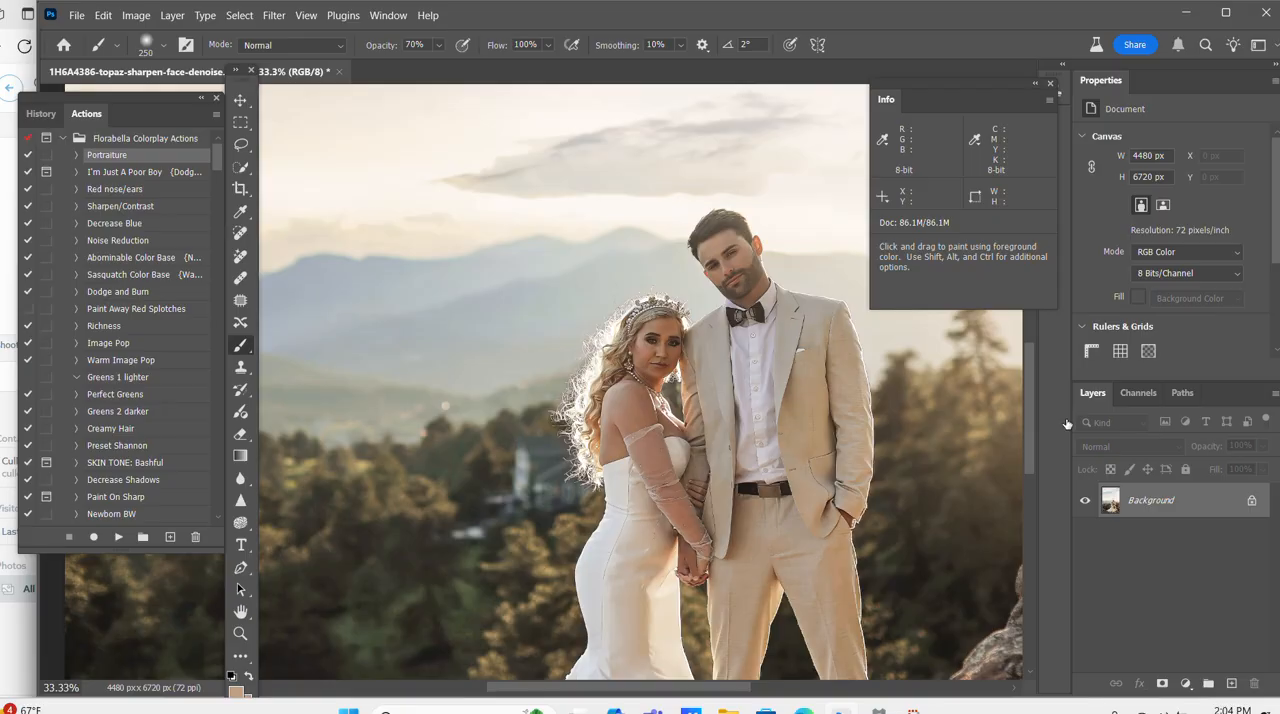
Paint black at 70% opacity on the Portraiture layer's mask over the bride's eyes and lips, using brushes of about 70 and 45 px.
{"action": "key", "text": "space"}
{"action": "left_click_drag", "start_coordinate": [780, 342], "coordinate": [527, 463]}
{"action": "key", "text": "ctrl+plus"}
{"action": "key", "text": "ctrl+plus"}
{"action": "key", "text": "space"}
{"action": "left_click_drag", "start_coordinate": [459, 502], "coordinate": [653, 321]}
{"action": "key", "text": "ctrl+plus"}
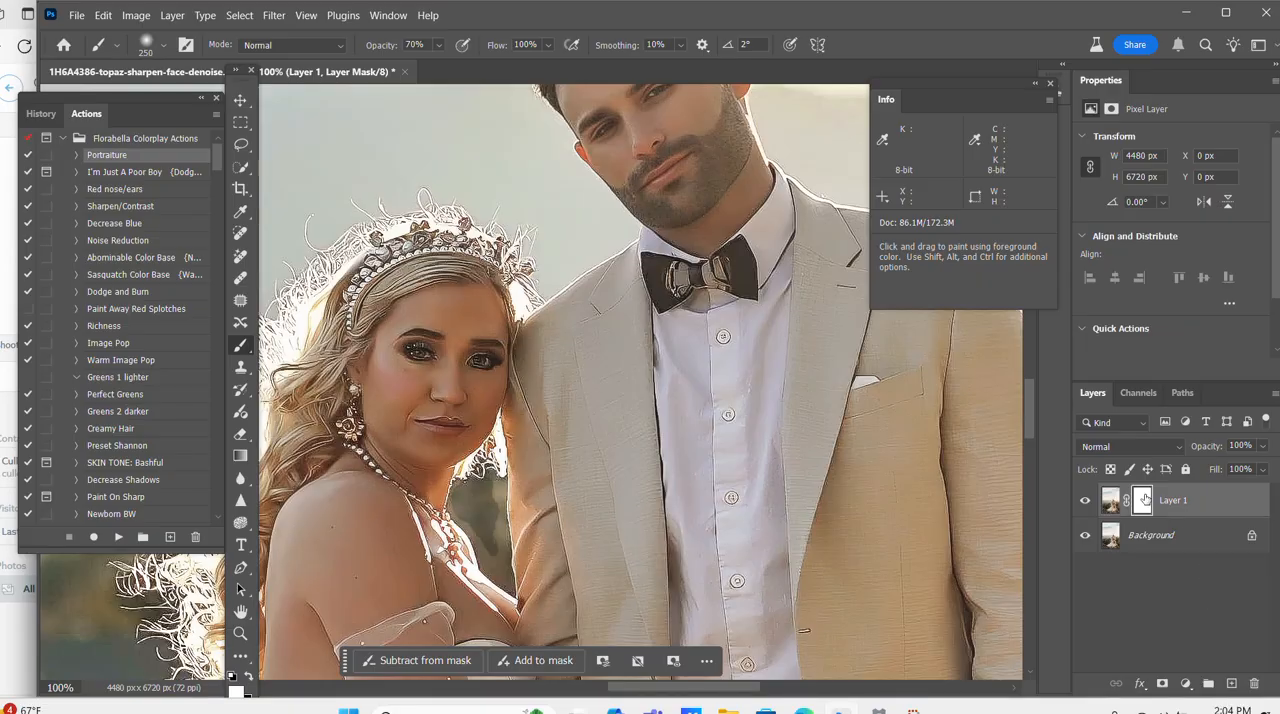
{"action": "left_click", "coordinate": [248, 678]}
{"action": "key", "text": "bracketleft"}
{"action": "key", "text": "bracketleft"}
{"action": "key", "text": "bracketleft"}
{"action": "key", "text": "bracketleft"}
{"action": "key", "text": "bracketleft"}
{"action": "key", "text": "bracketleft"}
{"action": "key", "text": "bracketleft"}
{"action": "key", "text": "bracketleft"}
{"action": "key", "text": "bracketleft"}
{"action": "key", "text": "bracketleft"}
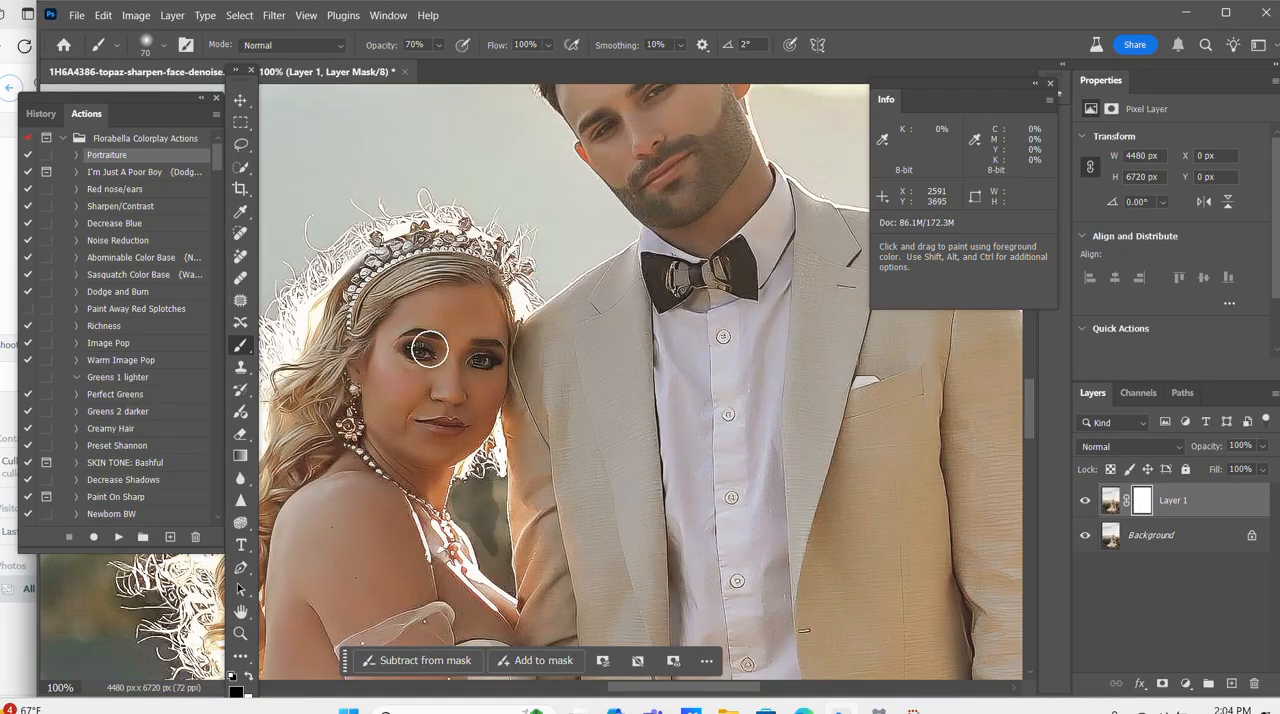
{"action": "left_click_drag", "start_coordinate": [427, 352], "coordinate": [411, 348]}
{"action": "mouse_move", "coordinate": [505, 362]}
{"action": "left_mouse_down"}
{"action": "mouse_move", "coordinate": [475, 353]}
{"action": "mouse_move", "coordinate": [502, 367]}
{"action": "left_mouse_up"}
{"action": "key", "text": "bracketleft"}
{"action": "mouse_move", "coordinate": [423, 419]}
{"action": "left_mouse_down"}
{"action": "mouse_move", "coordinate": [482, 425]}
{"action": "mouse_move", "coordinate": [459, 403]}
{"action": "left_mouse_up"}
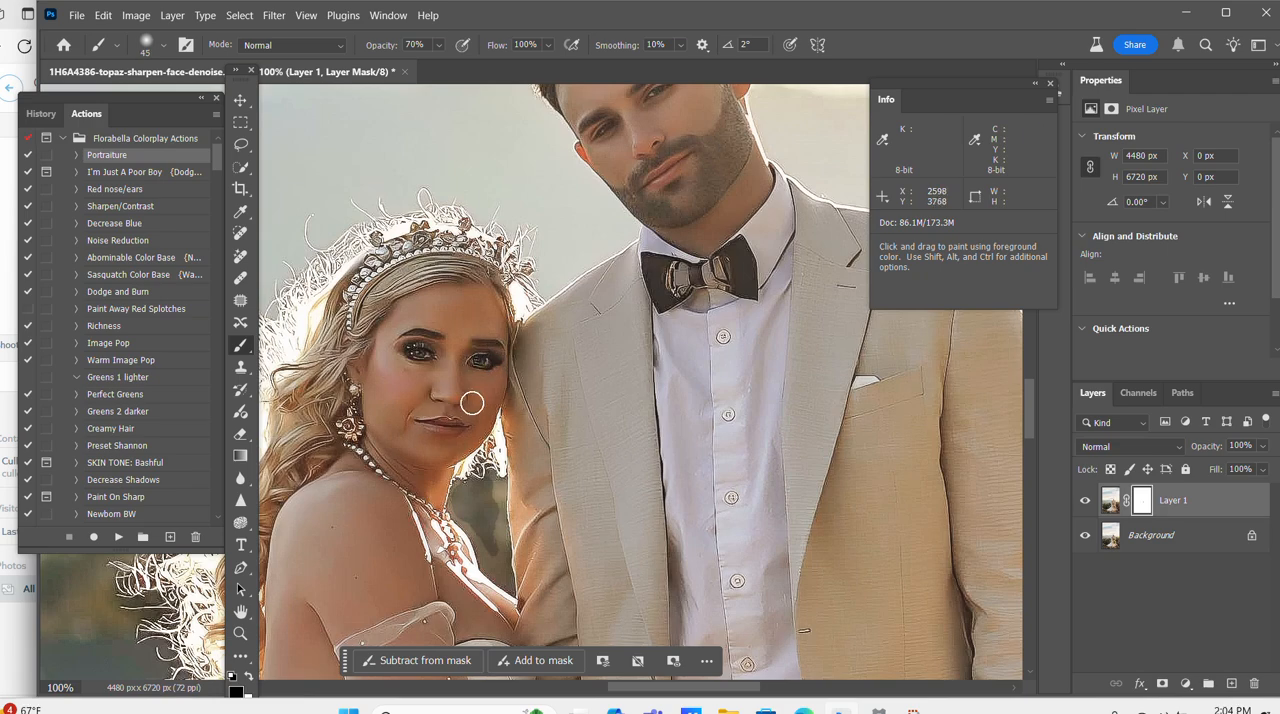
Paint black on the Portraiture layer's mask over the groom's eyes, facial details and hair with brushes from about 90 to 175 px.
{"action": "scroll", "coordinate": [587, 208], "scroll_direction": "up", "scroll_amount": 1}
{"action": "scroll", "coordinate": [587, 208], "scroll_direction": "up", "scroll_amount": 1}
{"action": "key", "text": "bracketright"}
{"action": "key", "text": "bracketright"}
{"action": "key", "text": "bracketright"}
{"action": "key", "text": "bracketright"}
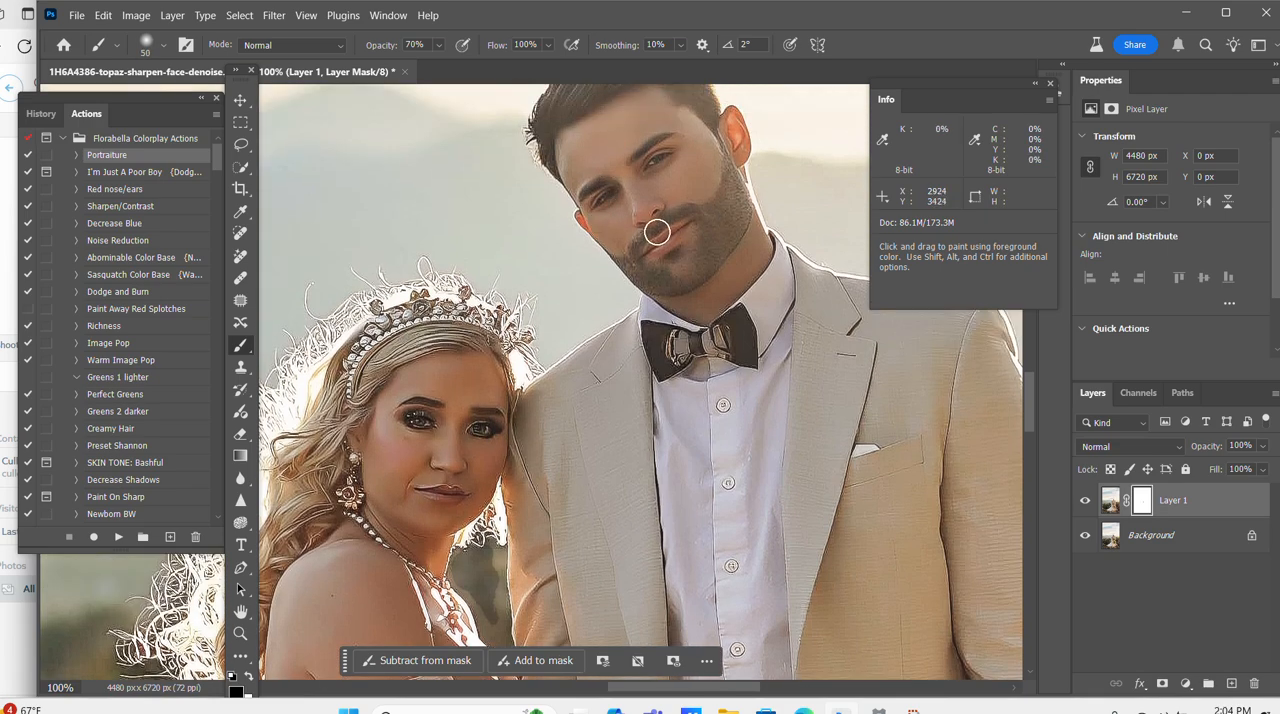
{"action": "key", "text": "bracketright"}
{"action": "key", "text": "bracketright"}
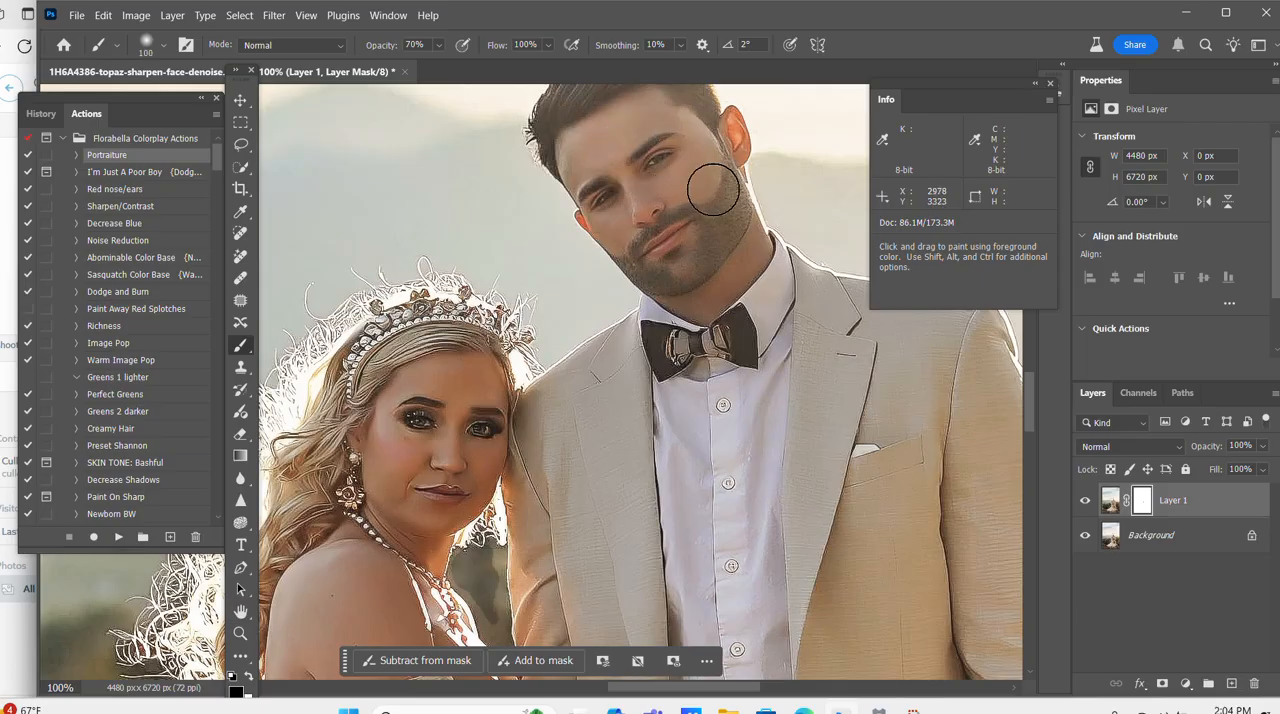
{"action": "key", "text": "bracketleft"}
{"action": "left_click_drag", "start_coordinate": [665, 146], "coordinate": [646, 161]}
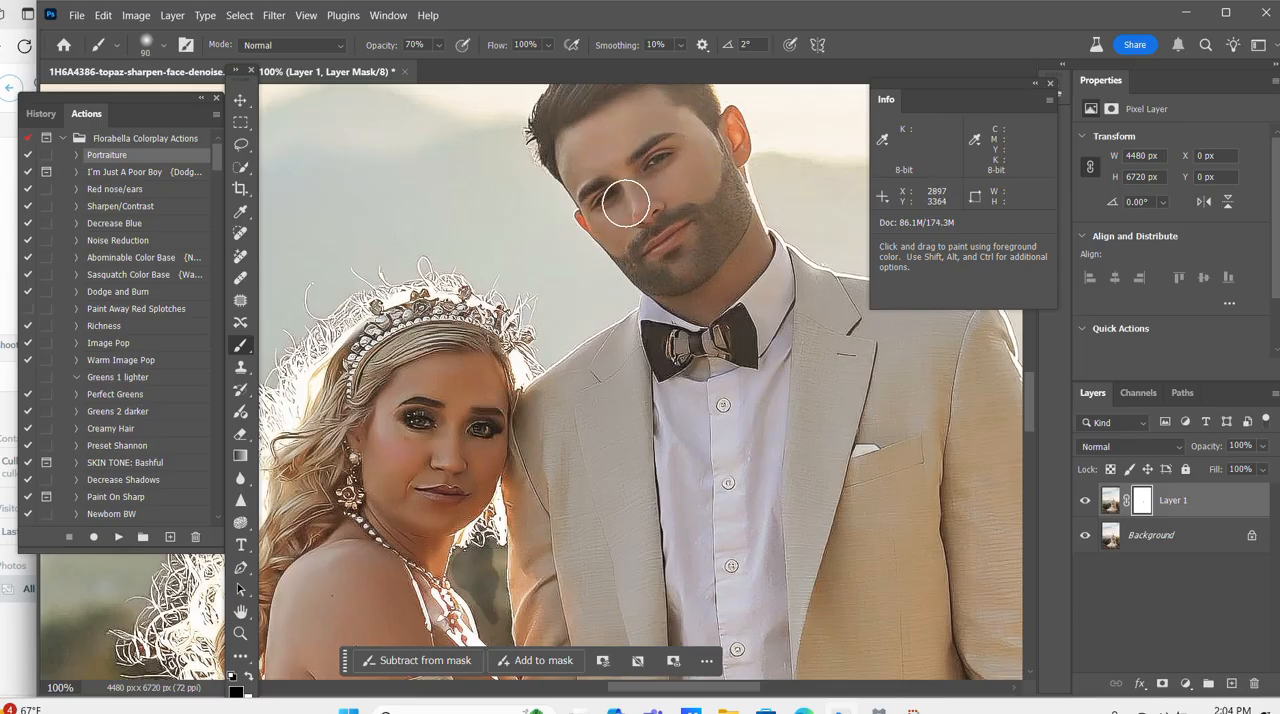
{"action": "key", "text": "bracketright"}
{"action": "key", "text": "bracketright"}
{"action": "key", "text": "bracketright"}
{"action": "scroll", "coordinate": [700, 145], "scroll_direction": "up", "scroll_amount": 2}
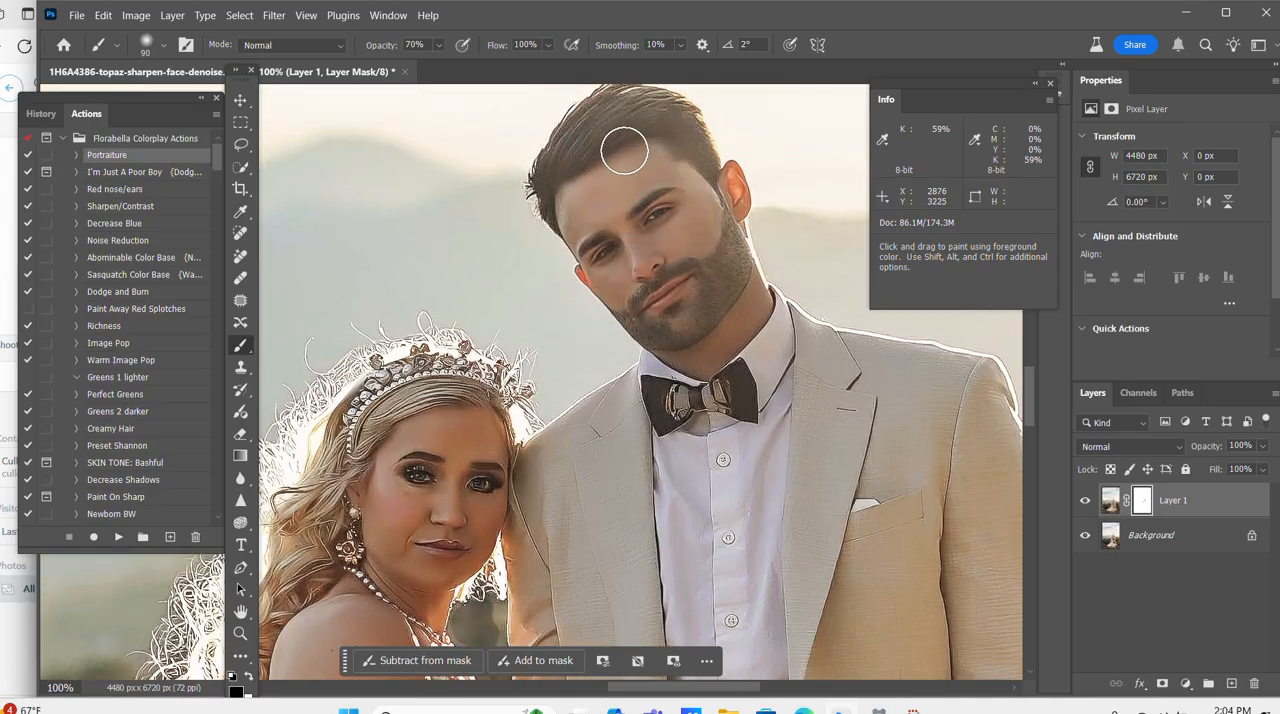
{"action": "key", "text": "bracketright"}
{"action": "key", "text": "bracketright"}
{"action": "key", "text": "bracketright"}
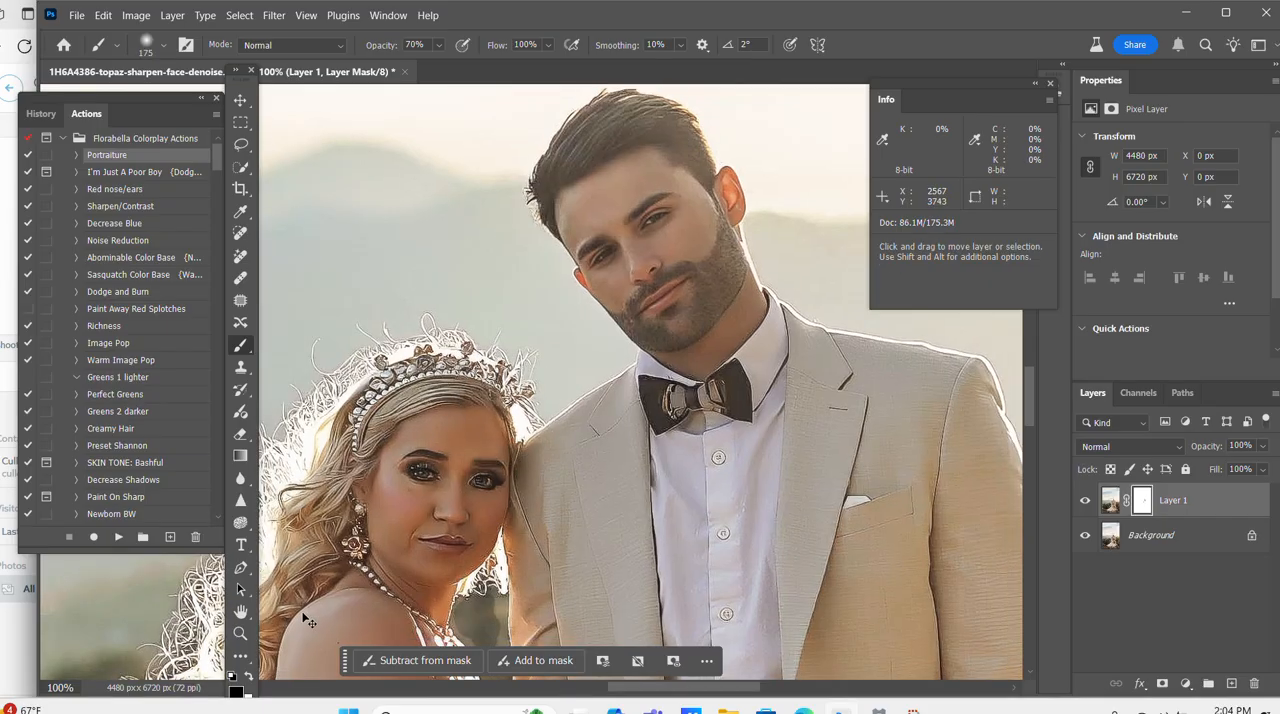
Paint black on the Portraiture layer's mask across the wedding dress with a brush of up to about 500 px, then flatten the image.
{"action": "key", "text": "ctrl+minus"}
{"action": "key", "text": "ctrl+minus"}
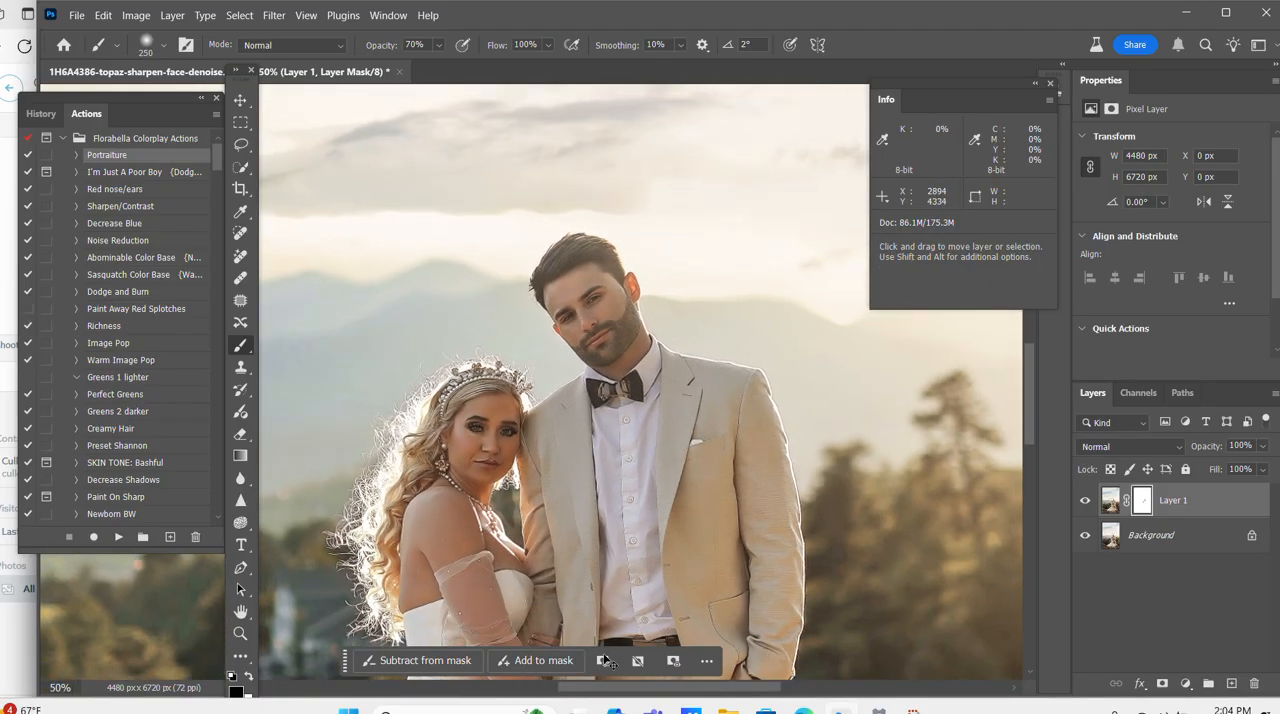
{"action": "key", "text": "ctrl+minus"}
{"action": "key", "text": "bracketleft"}
{"action": "key", "text": "bracketleft"}
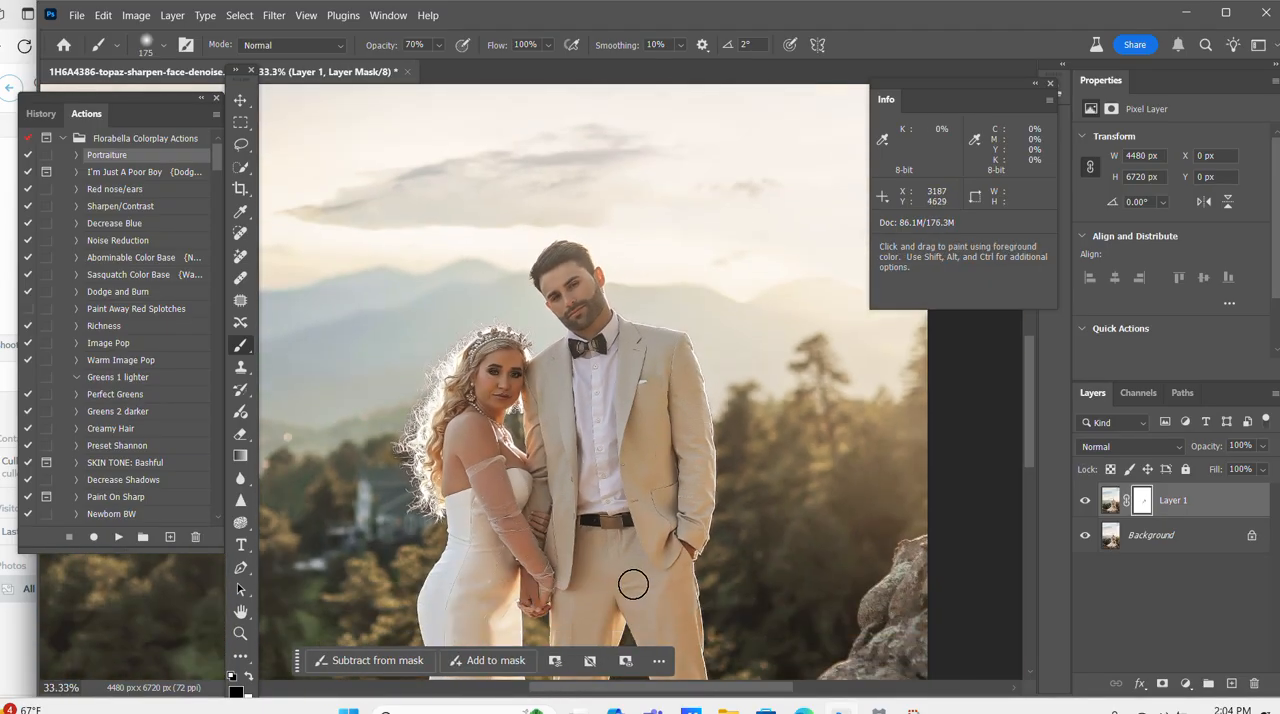
{"action": "key", "text": "ctrl+minus"}
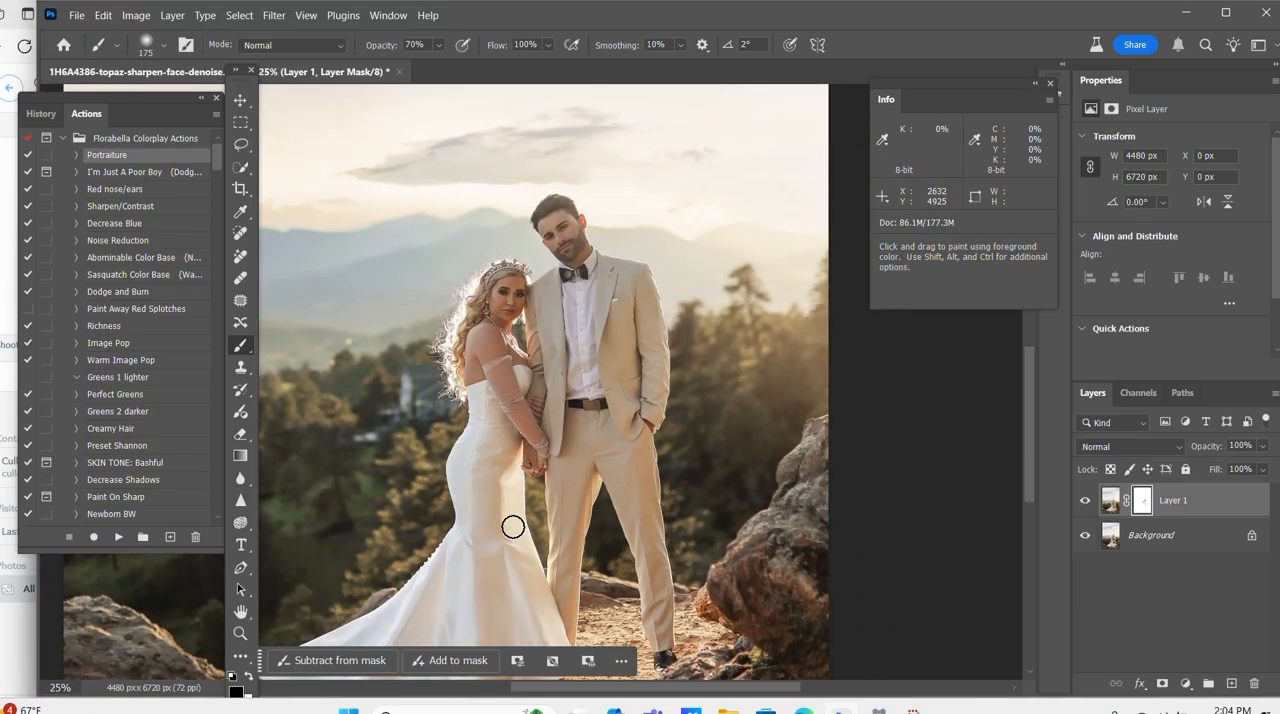
{"action": "key", "text": "bracketright"}
{"action": "scroll", "coordinate": [530, 470], "scroll_direction": "down", "scroll_amount": 3}
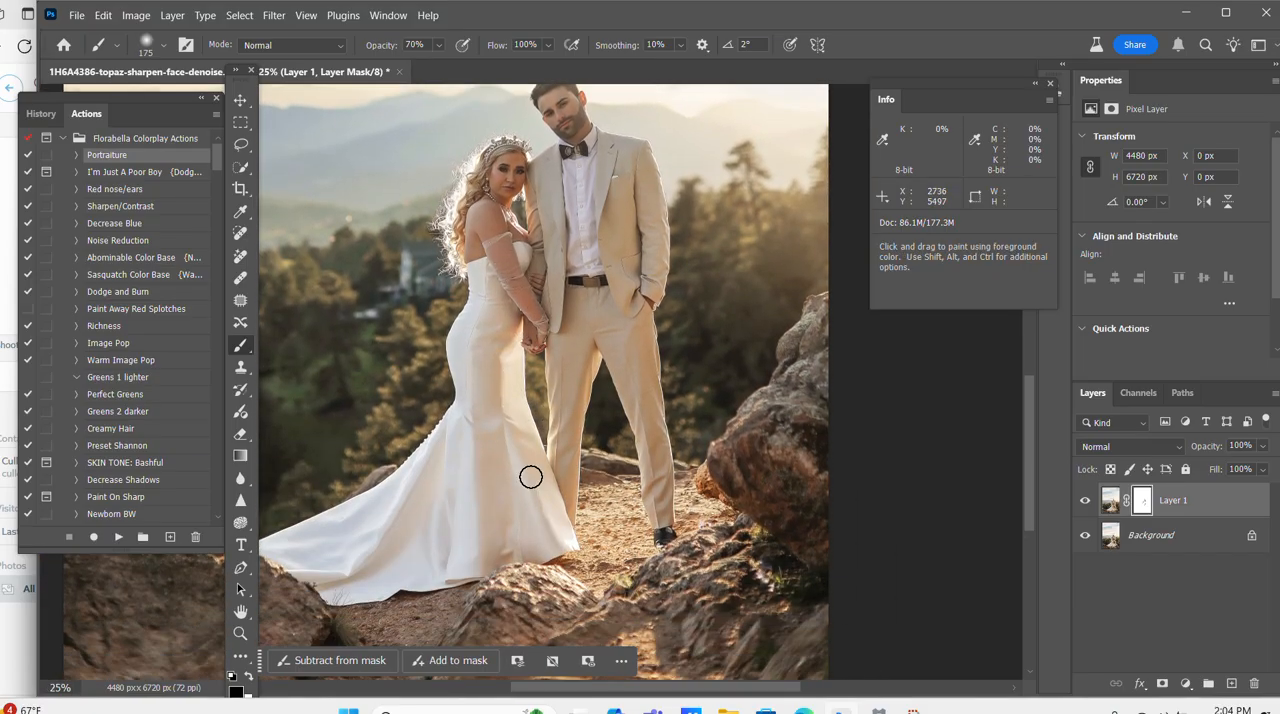
{"action": "key", "text": "bracketright"}
{"action": "key", "text": "bracketright"}
{"action": "key", "text": "bracketright"}
{"action": "left_click_drag", "start_coordinate": [564, 510], "coordinate": [372, 540]}
{"action": "right_click", "coordinate": [1148, 536]}
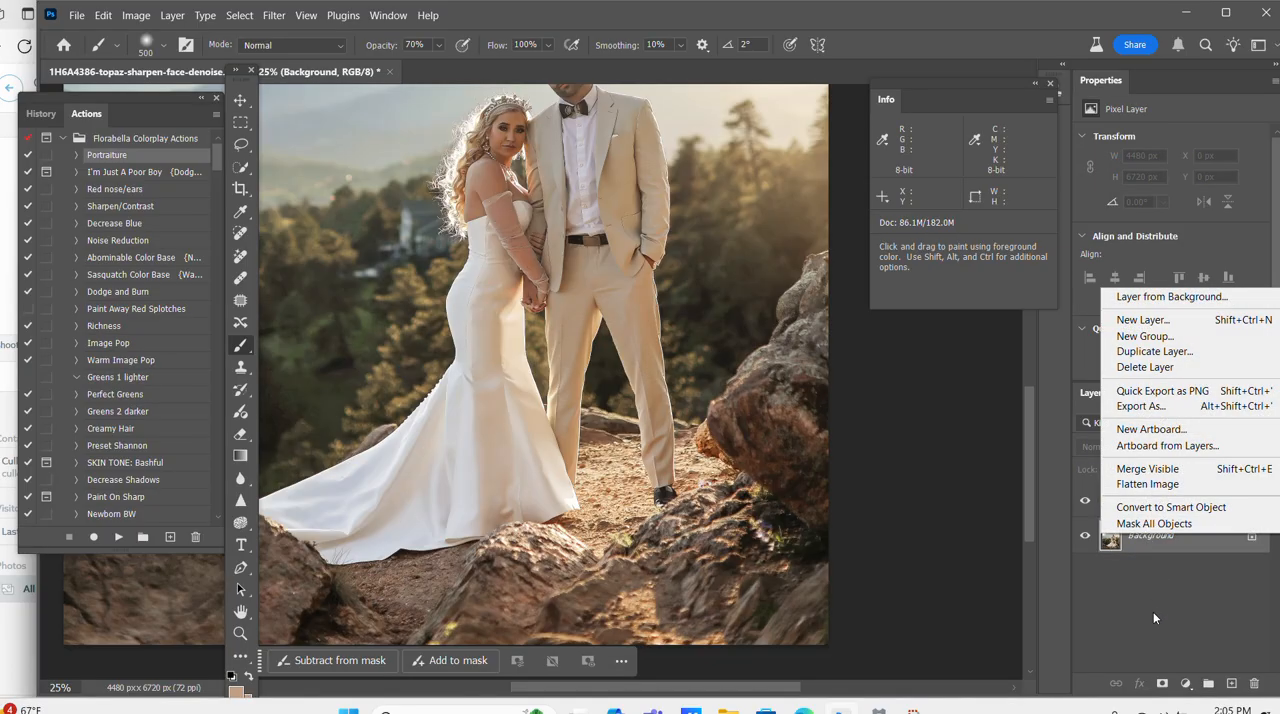
{"action": "left_click", "coordinate": [1160, 483]}
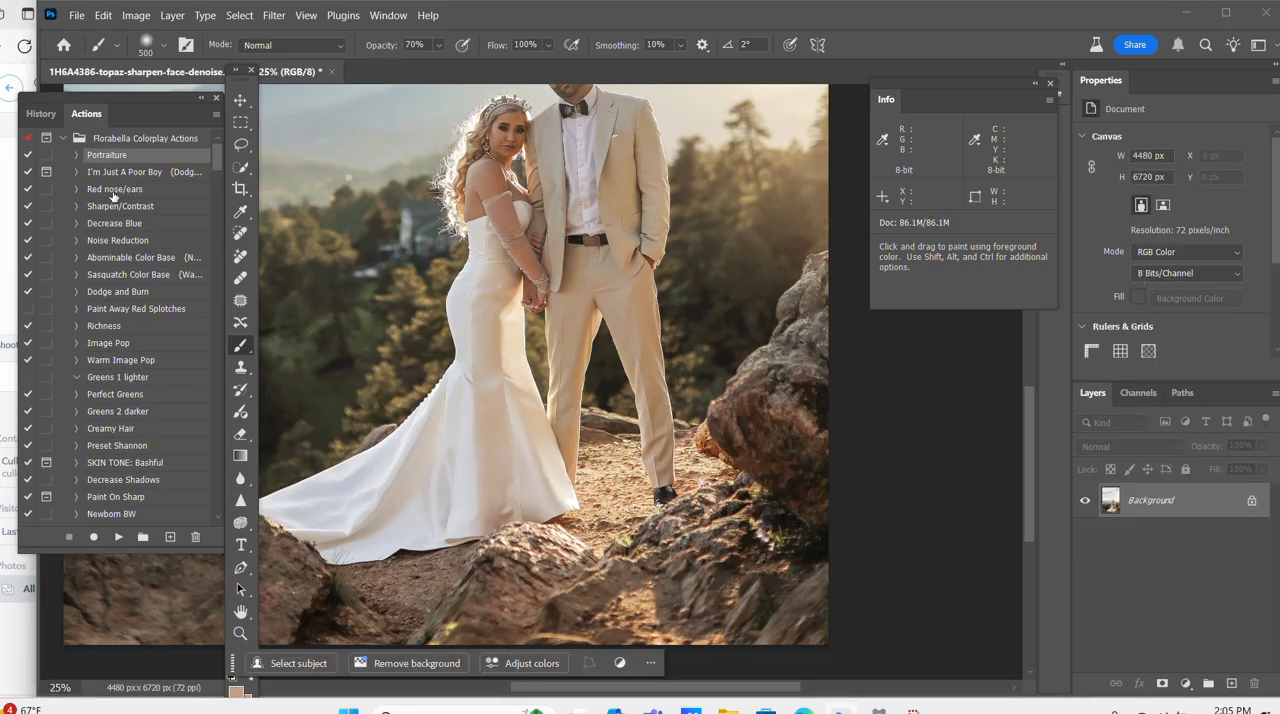
Run the Red nose/ears action and paint white at 44% opacity on its mask over the bride's face, using brushes of about 80 to 100 px.
{"action": "left_click", "coordinate": [113, 190]}
{"action": "left_click", "coordinate": [118, 538]}
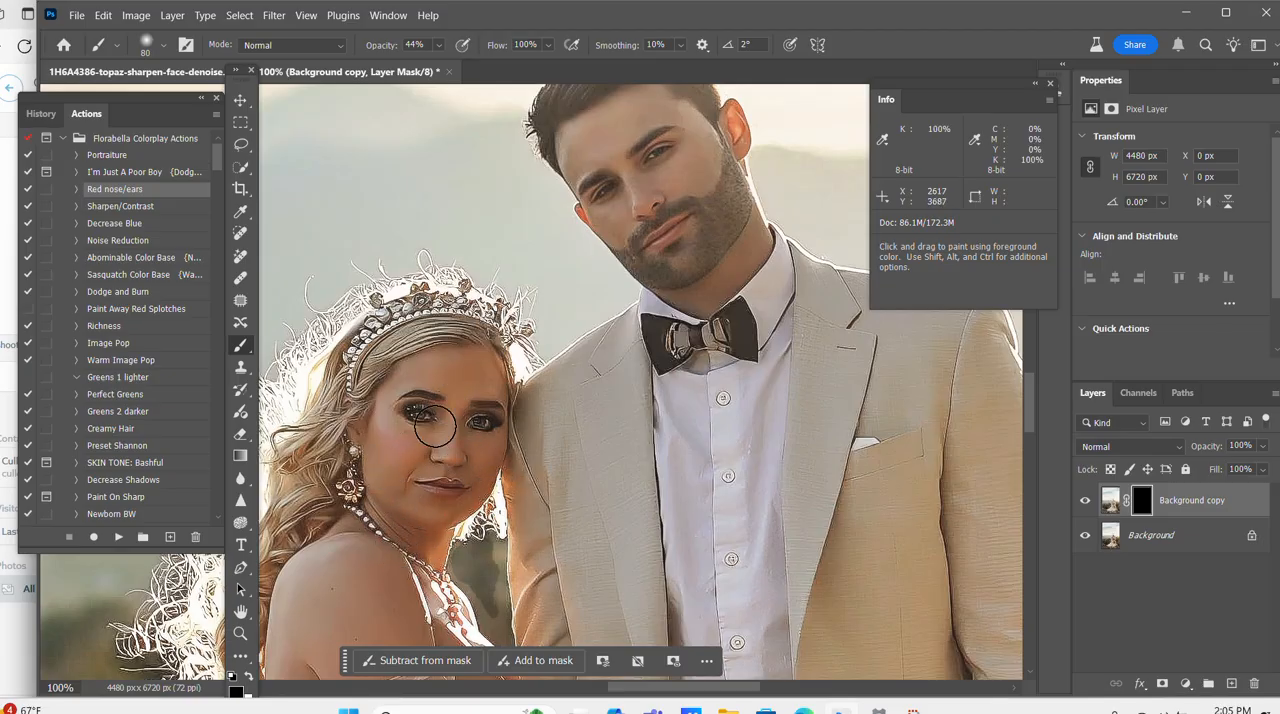
{"action": "left_click", "coordinate": [248, 678]}
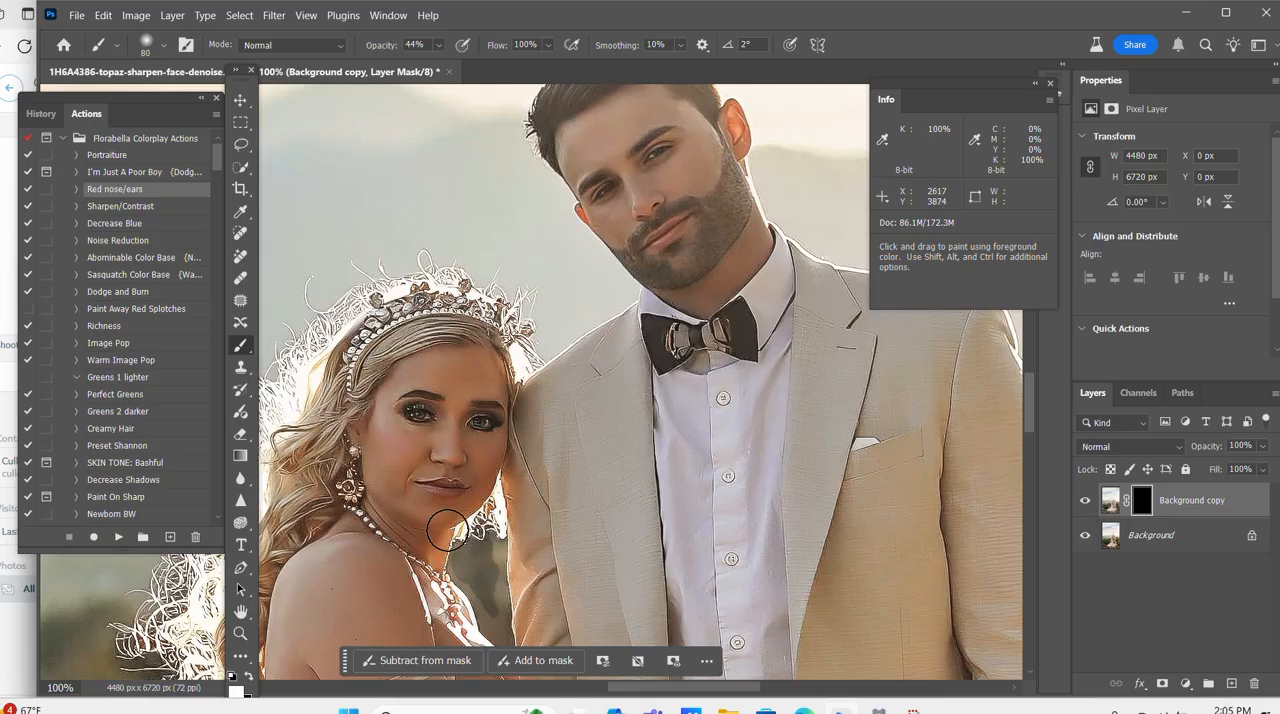
{"action": "mouse_move", "coordinate": [384, 430]}
{"action": "left_mouse_down"}
{"action": "mouse_move", "coordinate": [412, 424]}
{"action": "mouse_move", "coordinate": [402, 418]}
{"action": "mouse_move", "coordinate": [483, 459]}
{"action": "mouse_move", "coordinate": [414, 461]}
{"action": "mouse_move", "coordinate": [422, 498]}
{"action": "mouse_move", "coordinate": [482, 492]}
{"action": "left_mouse_up"}
{"action": "key", "text": "["}
{"action": "key", "text": "]"}
{"action": "key", "text": "]"}
{"action": "key", "text": "]"}
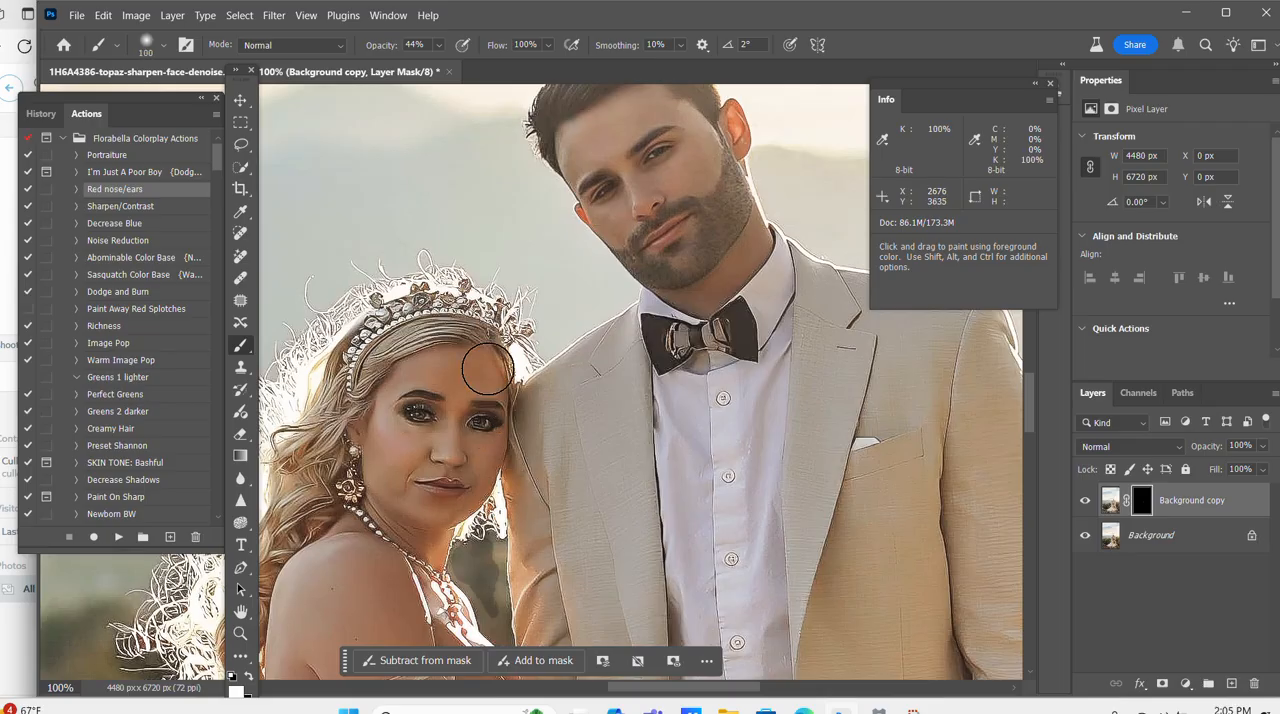
Paint white on the Red nose/ears layer's mask over the groom's face with a brush of about 80 px.
{"action": "scroll", "coordinate": [530, 390], "scroll_direction": "down", "scroll_amount": 1}
{"action": "key", "text": "]"}
{"action": "key", "text": "]"}
{"action": "key", "text": "]"}
{"action": "key", "text": "["}
{"action": "key", "text": "["}
{"action": "key", "text": "["}
{"action": "key", "text": "["}
{"action": "key", "text": "["}
{"action": "key", "text": "["}
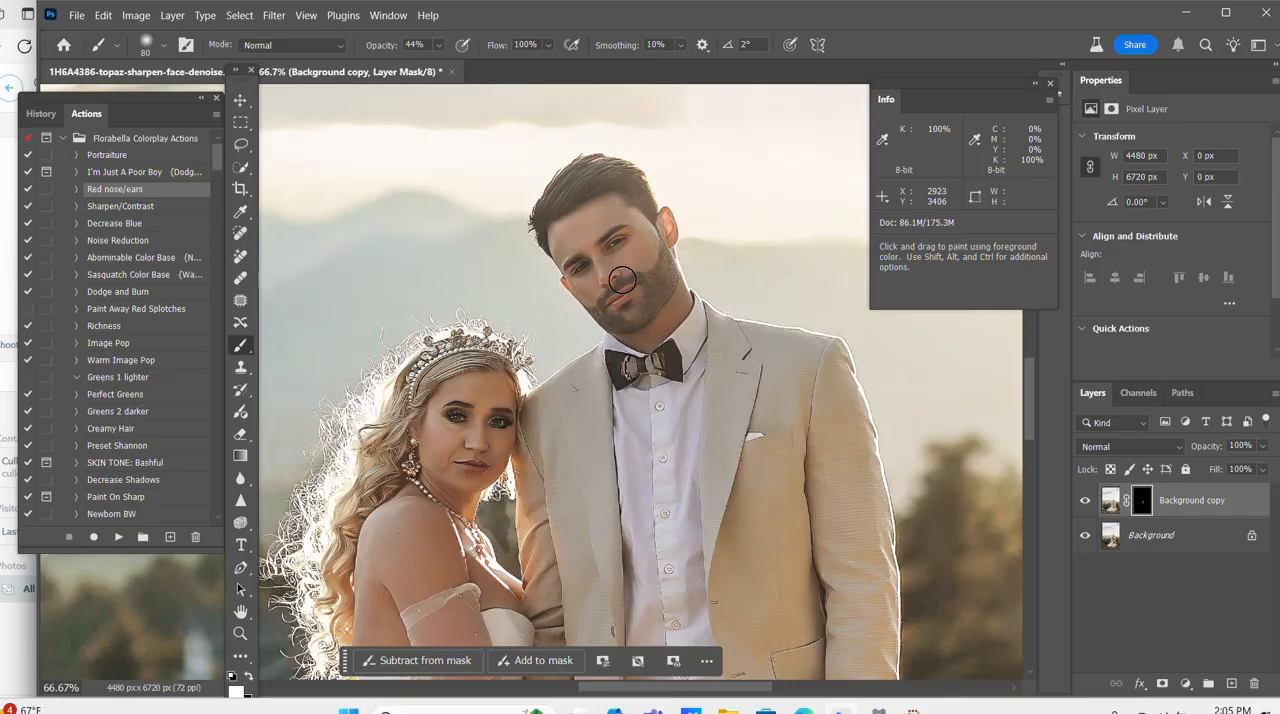
Paint the mask over the bride's chest and arm at 27% opacity with a brush of up to 300 px, and set the layer opacity to 72%.
{"action": "scroll", "coordinate": [600, 350], "scroll_direction": "down", "scroll_amount": 1}
{"action": "key", "text": "]"}
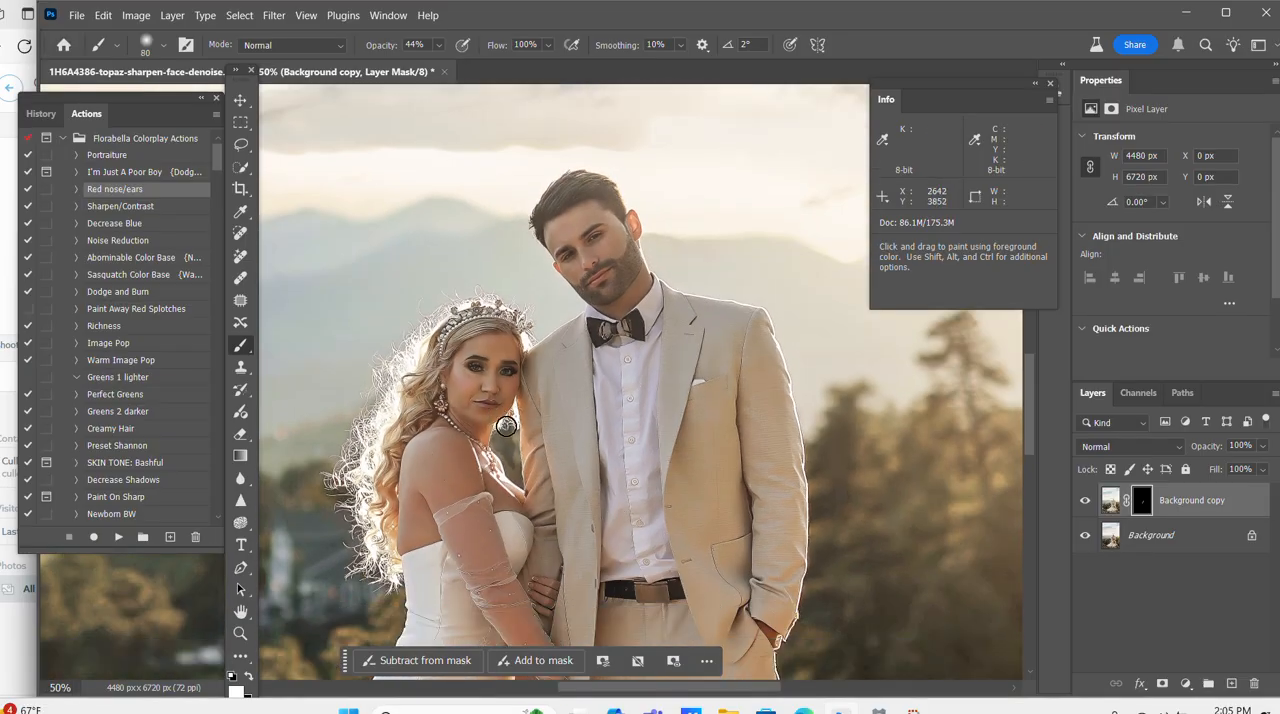
{"action": "scroll", "coordinate": [500, 420], "scroll_direction": "down", "scroll_amount": 1}
{"action": "key", "text": "]"}
{"action": "key", "text": "]"}
{"action": "key", "text": "]"}
{"action": "key", "text": "]"}
{"action": "key", "text": "]"}
{"action": "left_click_drag", "start_coordinate": [368, 45], "coordinate": [367, 45]}
{"action": "key", "text": "]"}
{"action": "key", "text": "]"}
{"action": "left_click", "coordinate": [485, 471]}
{"action": "left_click", "coordinate": [534, 596]}
{"action": "key", "text": "ctrl+minus"}
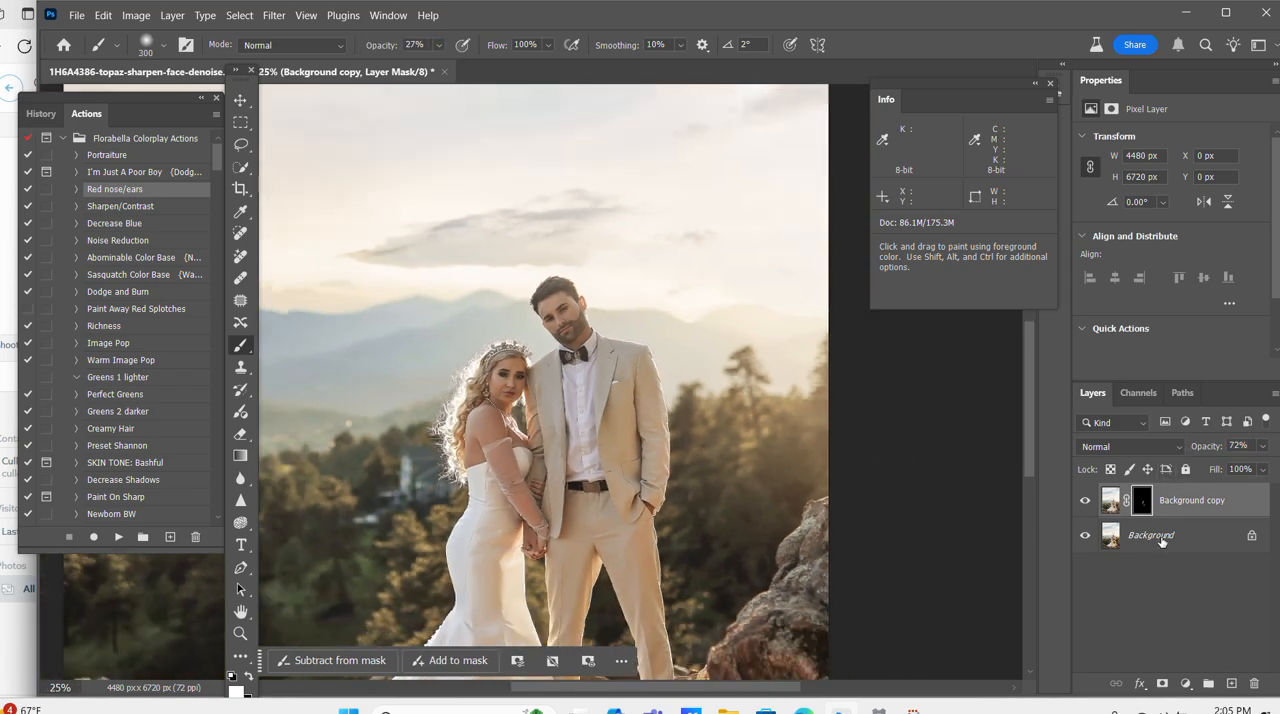
Flatten the Red nose/ears layer into the background.
{"action": "right_click", "coordinate": [1162, 540]}
{"action": "left_click", "coordinate": [1143, 621]}
{"action": "left_click", "coordinate": [1190, 504]}
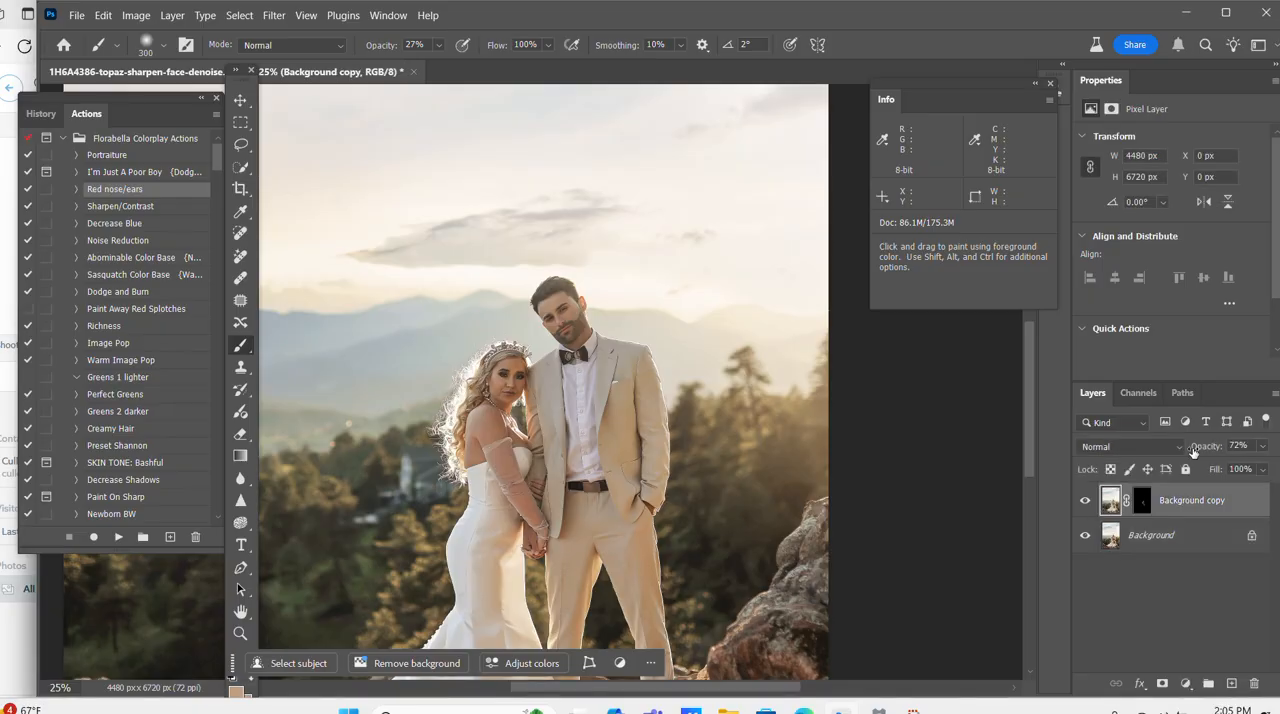
{"action": "right_click", "coordinate": [1198, 535]}
{"action": "left_click", "coordinate": [1140, 481]}
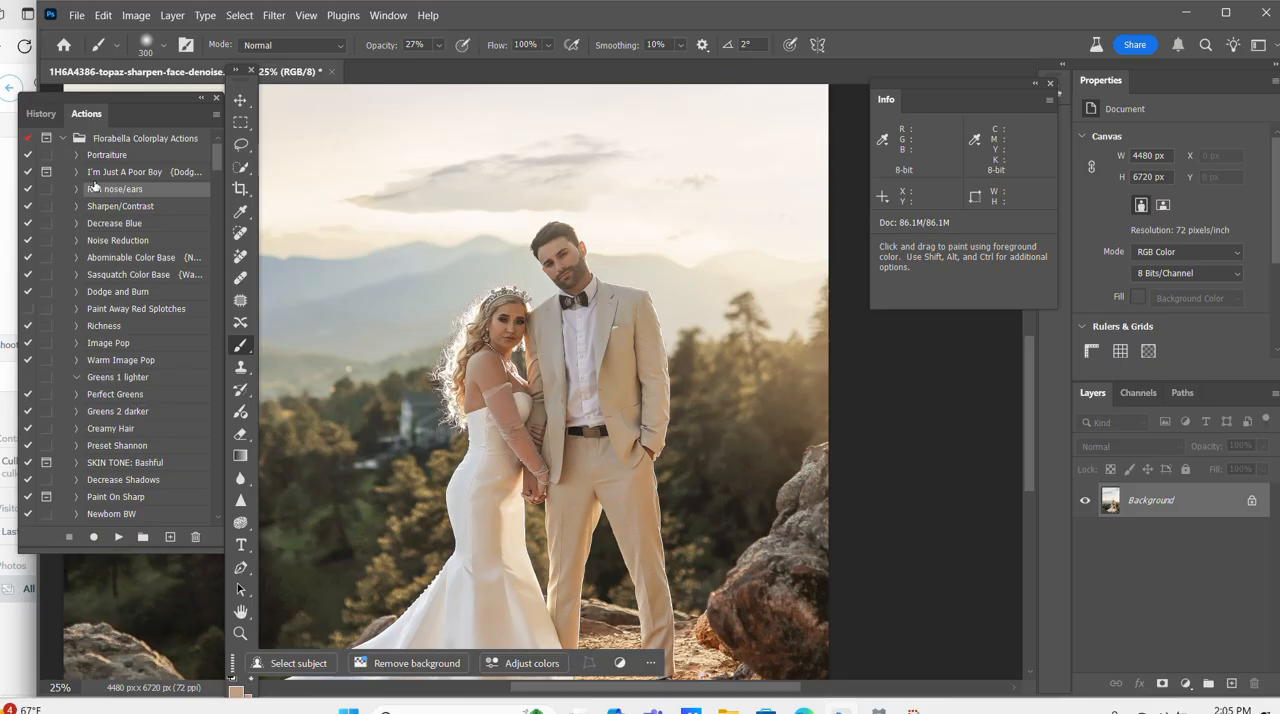
Switch to the Dodge tool with Midtones range and 9% exposure, and lighten the bride's skin with a brush of up to 250 px.
{"action": "key", "text": "ctrl+minus"}
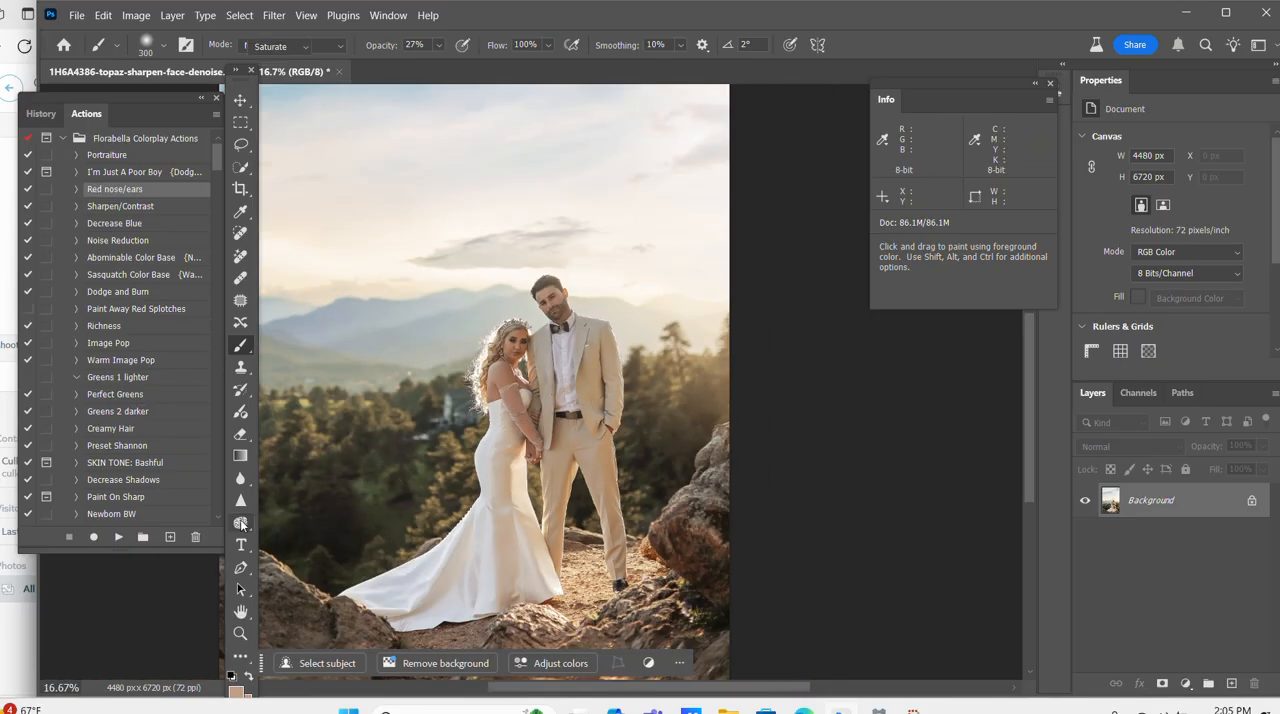
{"action": "right_click", "coordinate": [241, 524]}
{"action": "left_click", "coordinate": [300, 520]}
{"action": "key", "text": "ctrl+plus"}
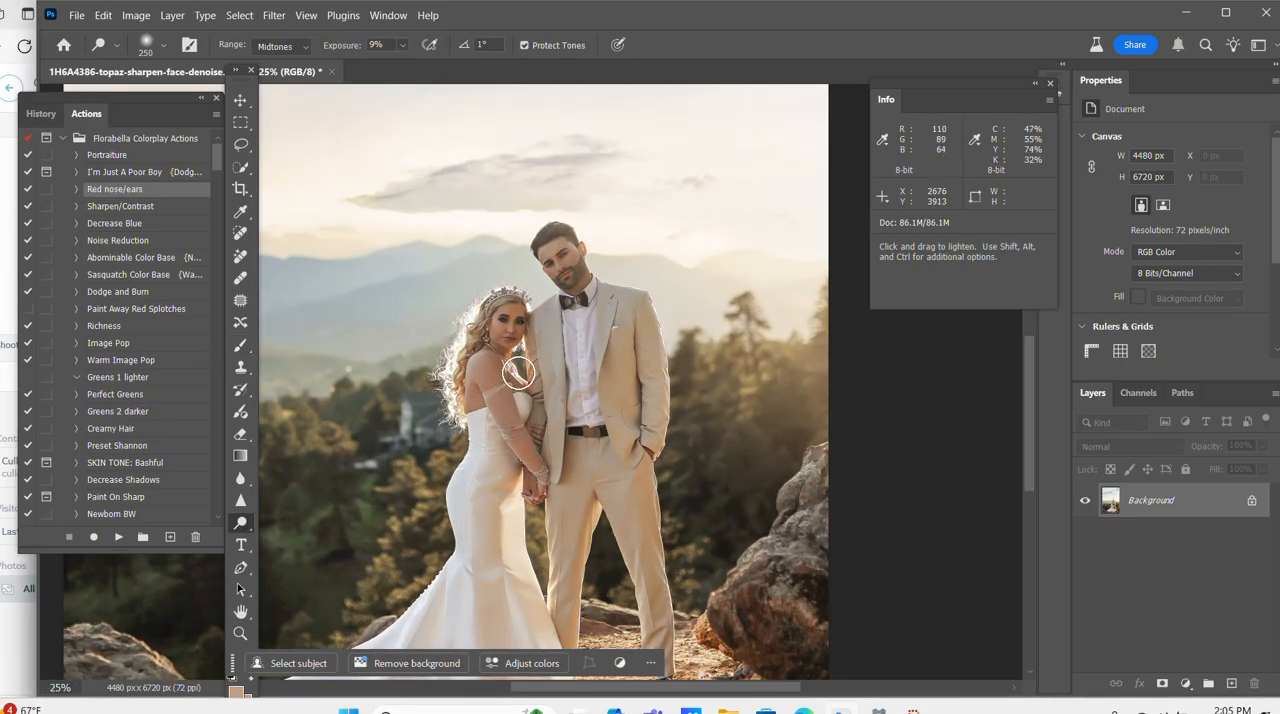
{"action": "key", "text": "bracketleft"}
{"action": "key", "text": "bracketleft"}
{"action": "key", "text": "bracketleft"}
{"action": "key", "text": "bracketleft"}
{"action": "key", "text": "bracketleft"}
{"action": "key", "text": "bracketleft"}
{"action": "key", "text": "bracketleft"}
{"action": "key", "text": "bracketleft"}
{"action": "key", "text": "bracketleft"}
{"action": "key", "text": "bracketleft"}
Dodge the groom's face and neck with a brush of about 200 px.
{"action": "key", "text": "bracketleft"}
{"action": "key", "text": "ctrl+plus"}
{"action": "key", "text": "bracketright"}
{"action": "key", "text": "bracketright"}
{"action": "key", "text": "bracketright"}
{"action": "key", "text": "bracketright"}
{"action": "key", "text": "bracketleft"}
{"action": "key", "text": "bracketleft"}
{"action": "key", "text": "bracketleft"}
{"action": "key", "text": "bracketleft"}
{"action": "key", "text": "bracketleft"}
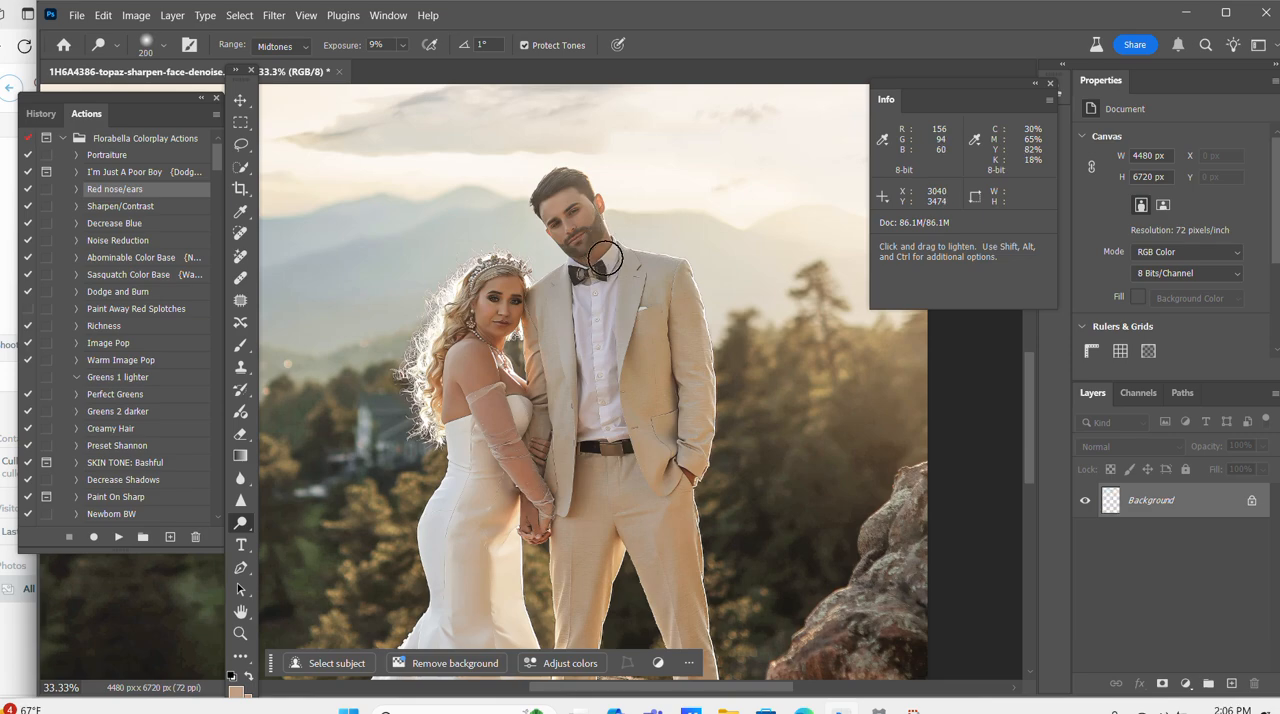
Dodge the groom's suit and shirt and the bride's face with brushes of about 125 to 175 px.
{"action": "key", "text": "ctrl+minus"}
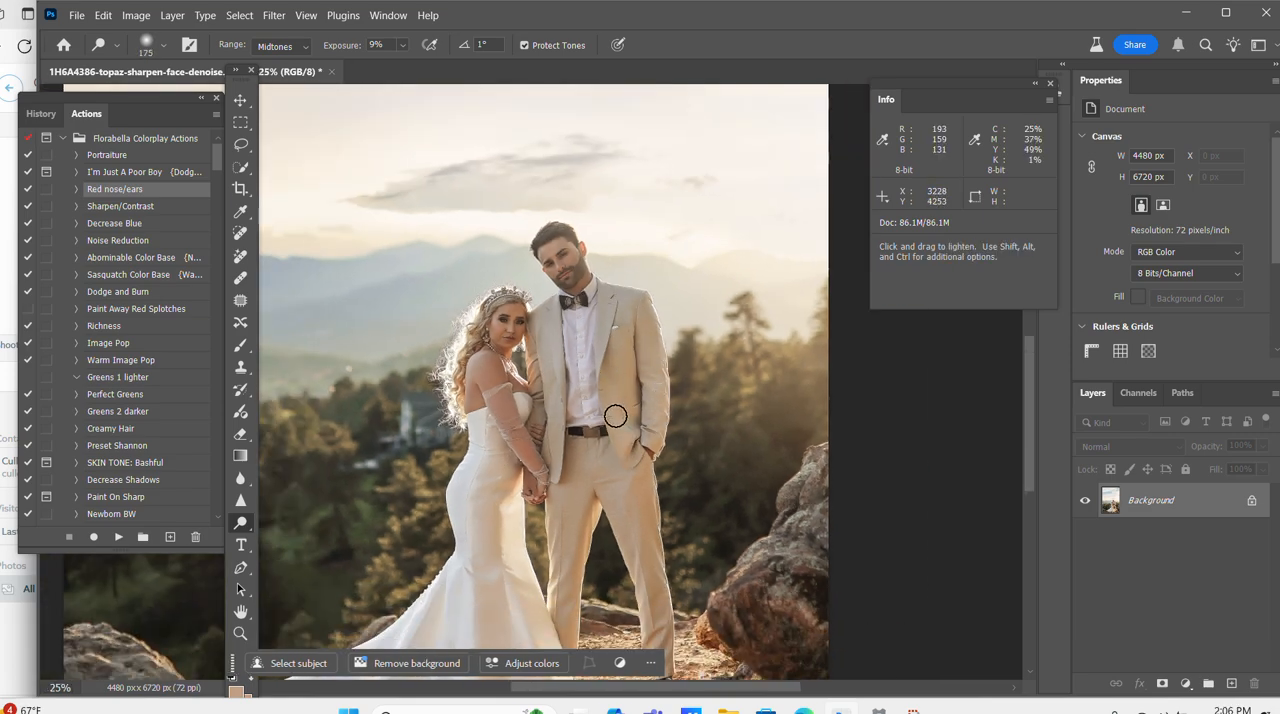
{"action": "scroll", "coordinate": [615, 415], "scroll_direction": "down", "scroll_amount": 2}
{"action": "key", "text": "bracketleft"}
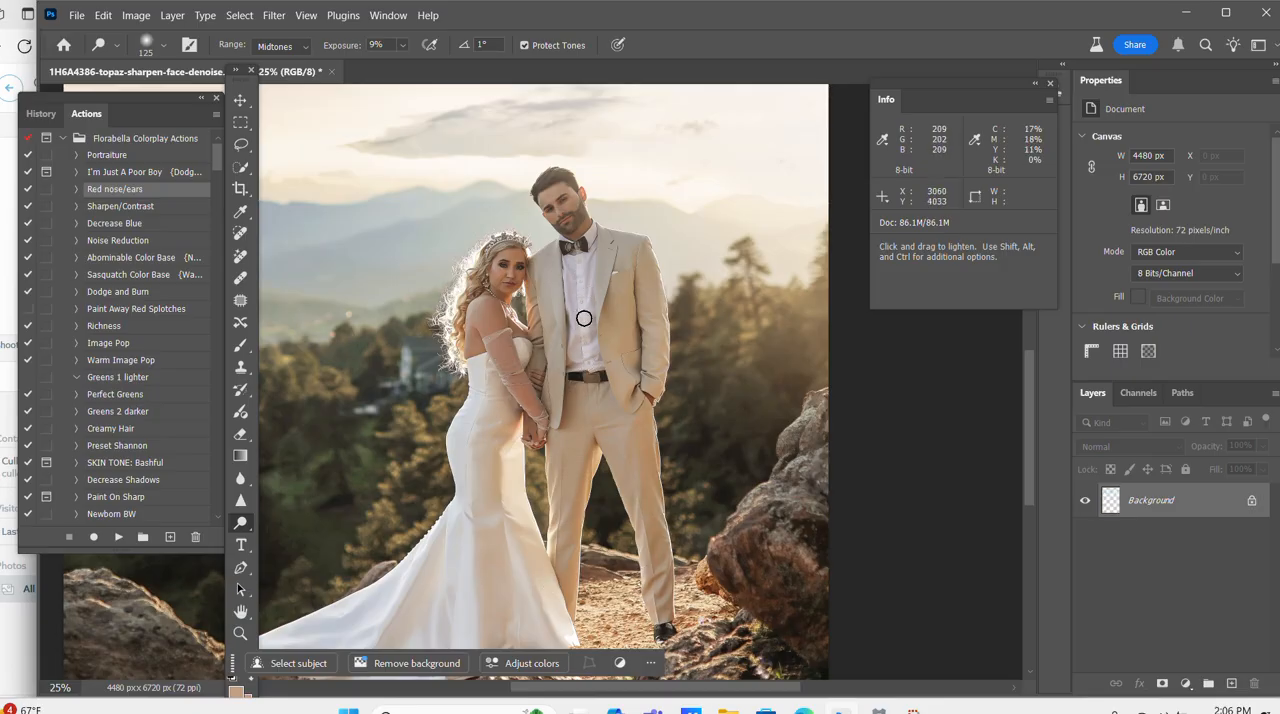
{"action": "left_click_drag", "start_coordinate": [538, 267], "coordinate": [509, 277]}
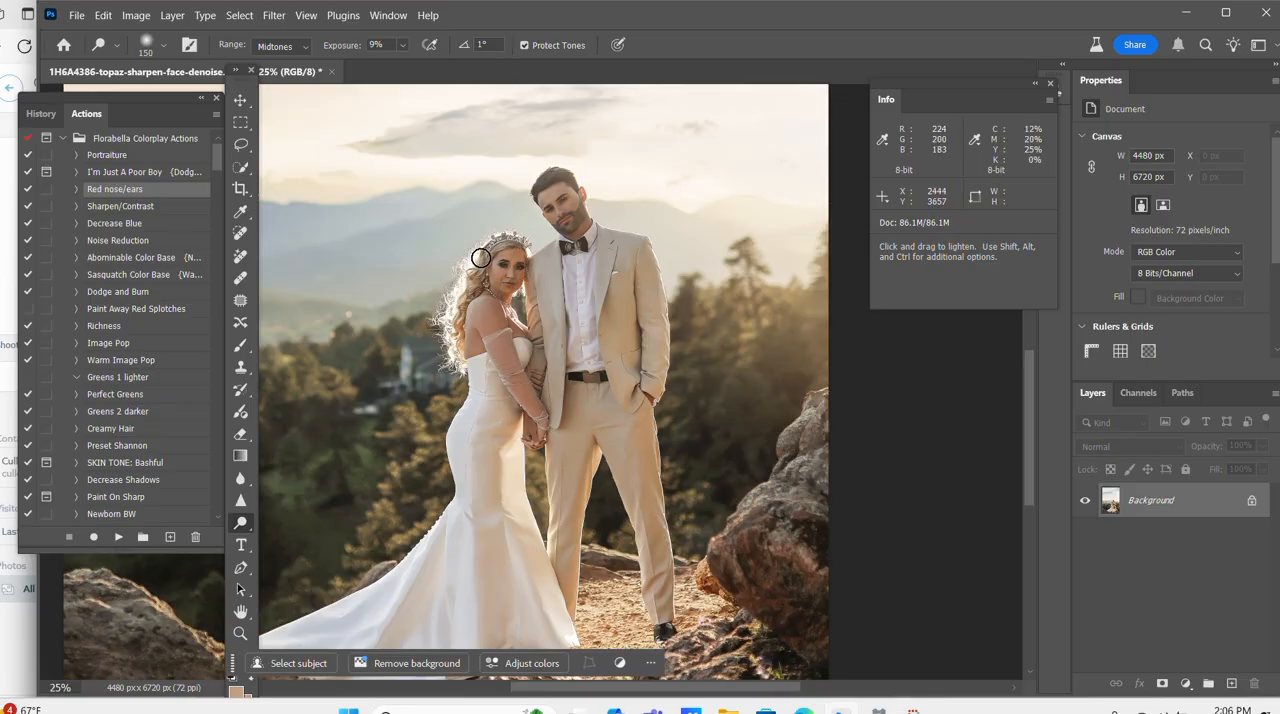
Dodge the bride's hair, face and upper body with brushes of about 80 to 150 px.
{"action": "scroll", "coordinate": [486, 247], "scroll_direction": "up", "scroll_amount": 2}
{"action": "key", "text": "bracketleft"}
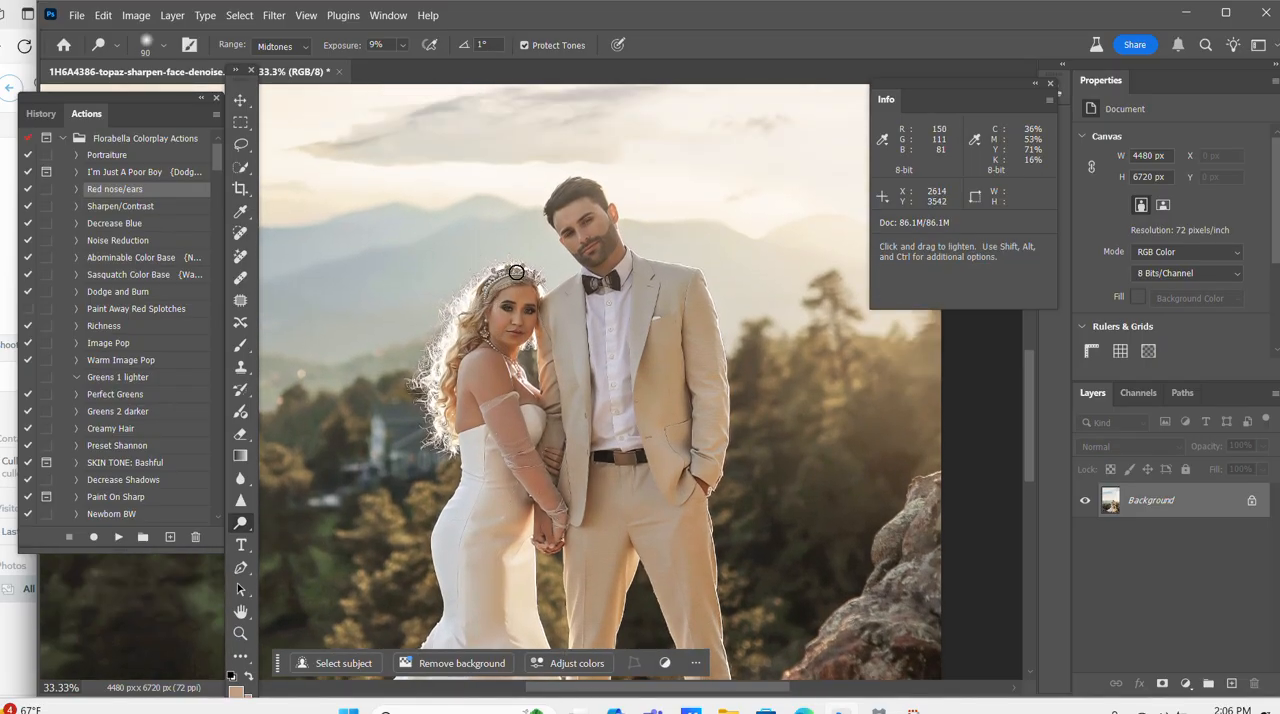
{"action": "scroll", "coordinate": [452, 358], "scroll_direction": "up", "scroll_amount": 2}
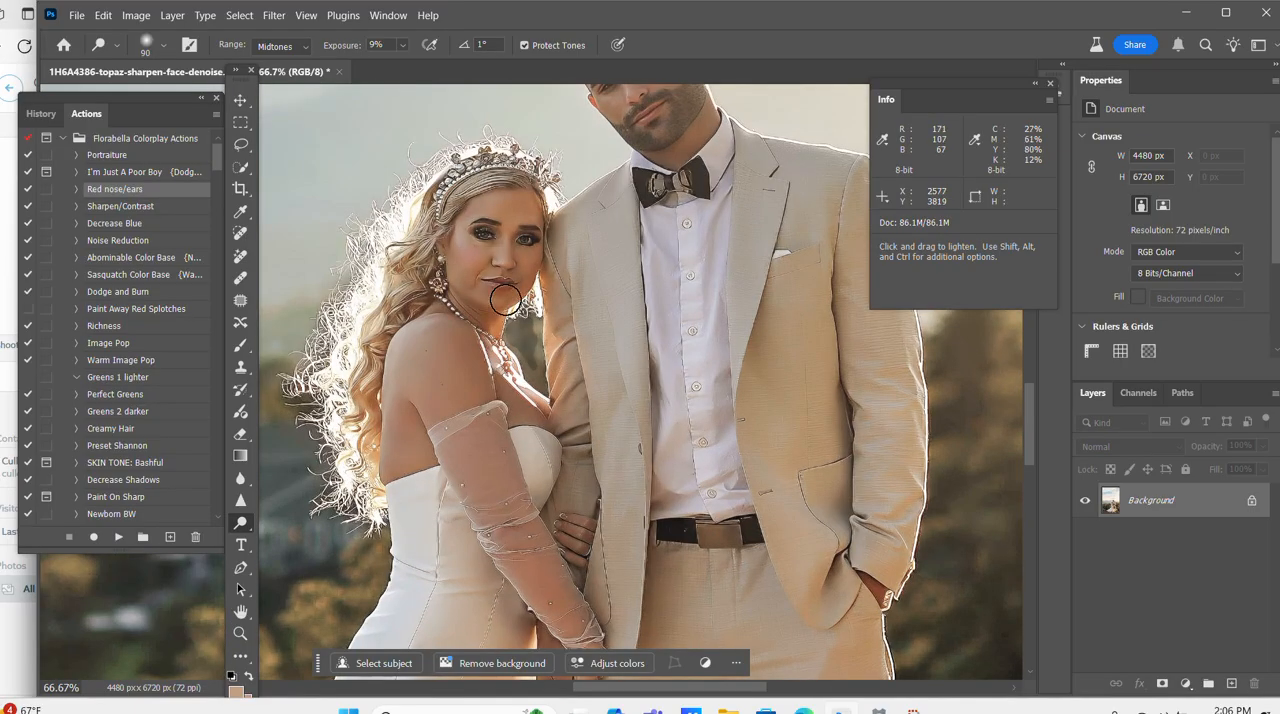
{"action": "key", "text": "bracketleft"}
{"action": "scroll", "coordinate": [505, 320], "scroll_direction": "down", "scroll_amount": 1}
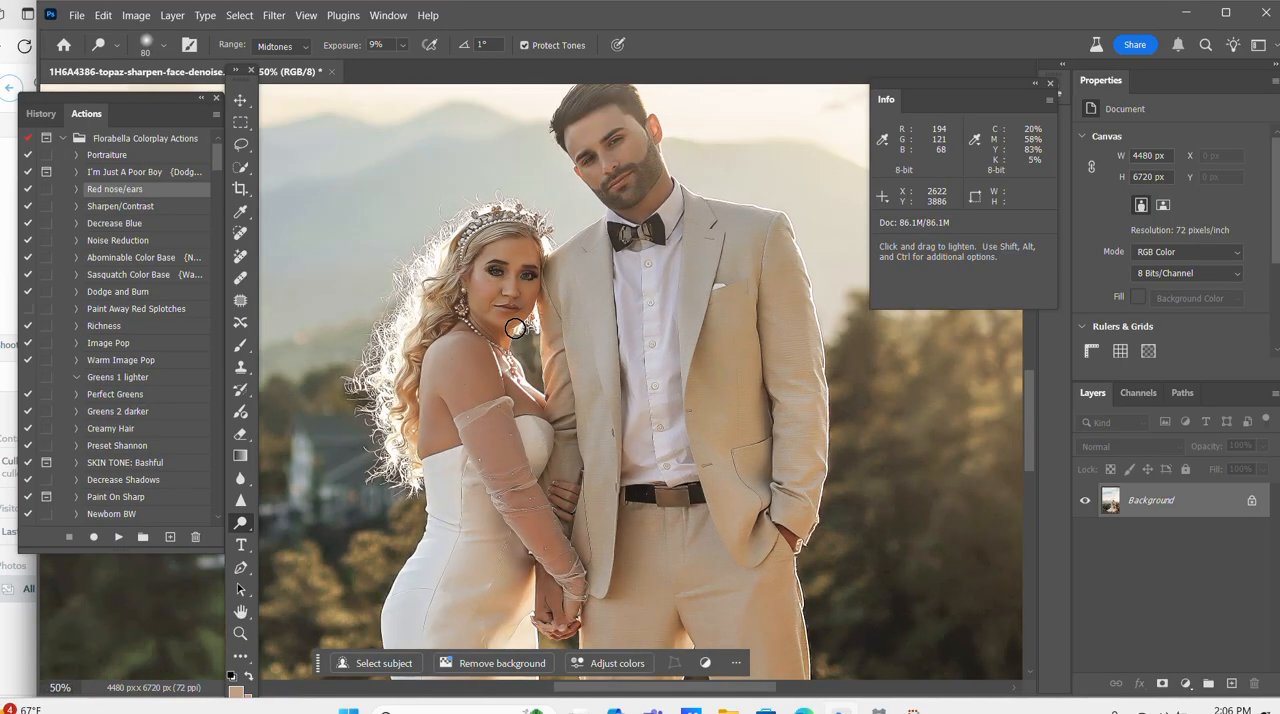
{"action": "key", "text": "bracketright"}
{"action": "key", "text": "bracketright"}
{"action": "key", "text": "bracketright"}
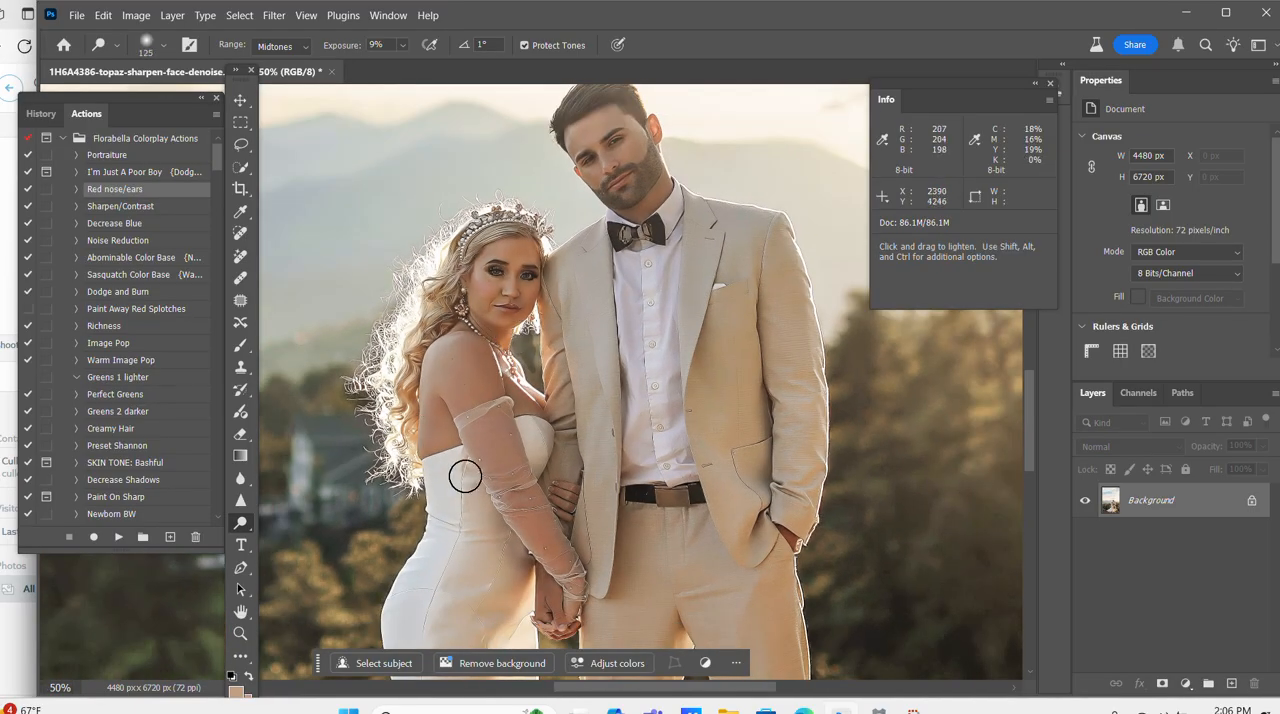
{"action": "key", "text": "bracketleft"}
Dodge the wedding dress from the bodice down to the train with brushes of about 125 to 150 px.
{"action": "scroll", "coordinate": [490, 500], "scroll_direction": "down", "scroll_amount": 1}
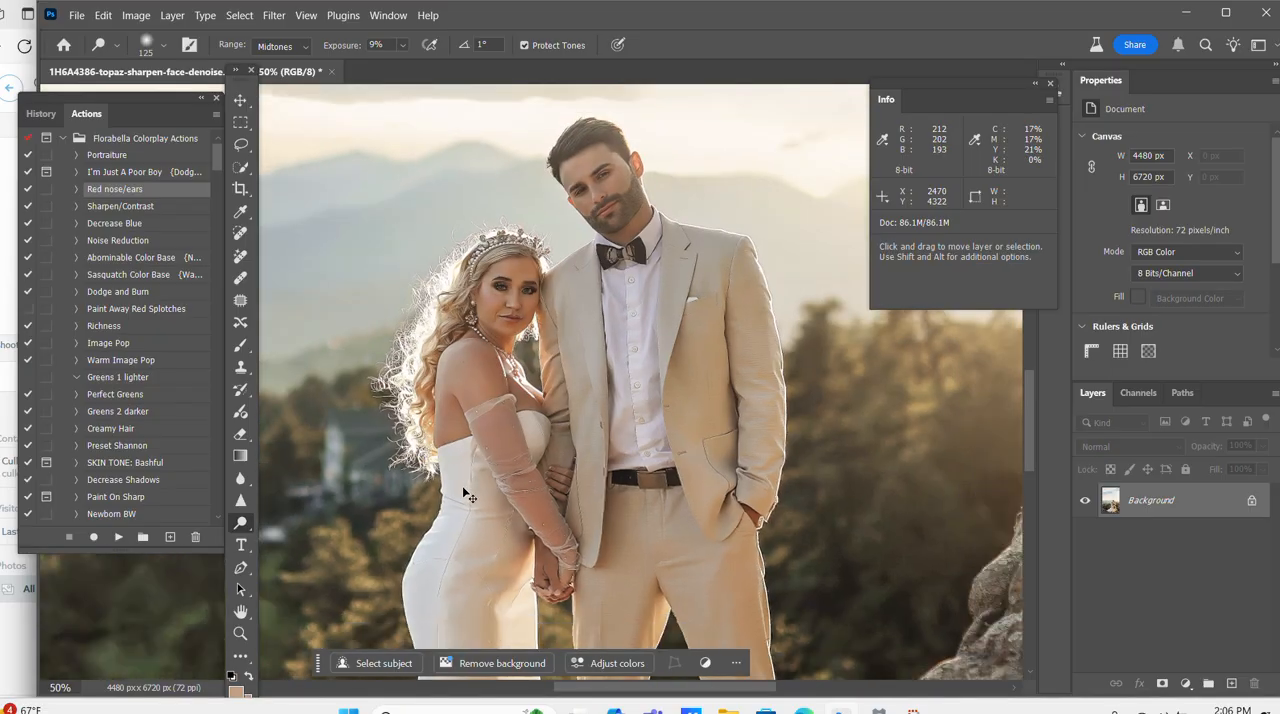
{"action": "scroll", "coordinate": [522, 524], "scroll_direction": "down", "scroll_amount": 1}
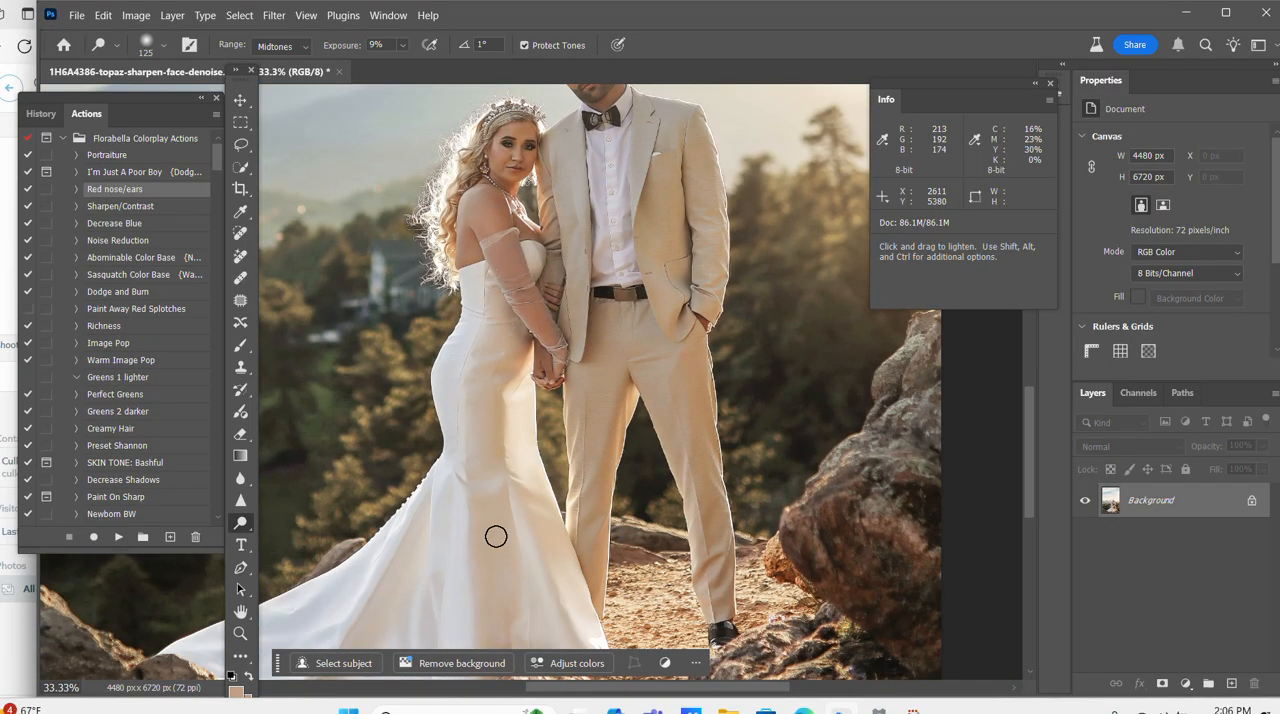
{"action": "scroll", "coordinate": [368, 573], "scroll_direction": "down", "scroll_amount": 1}
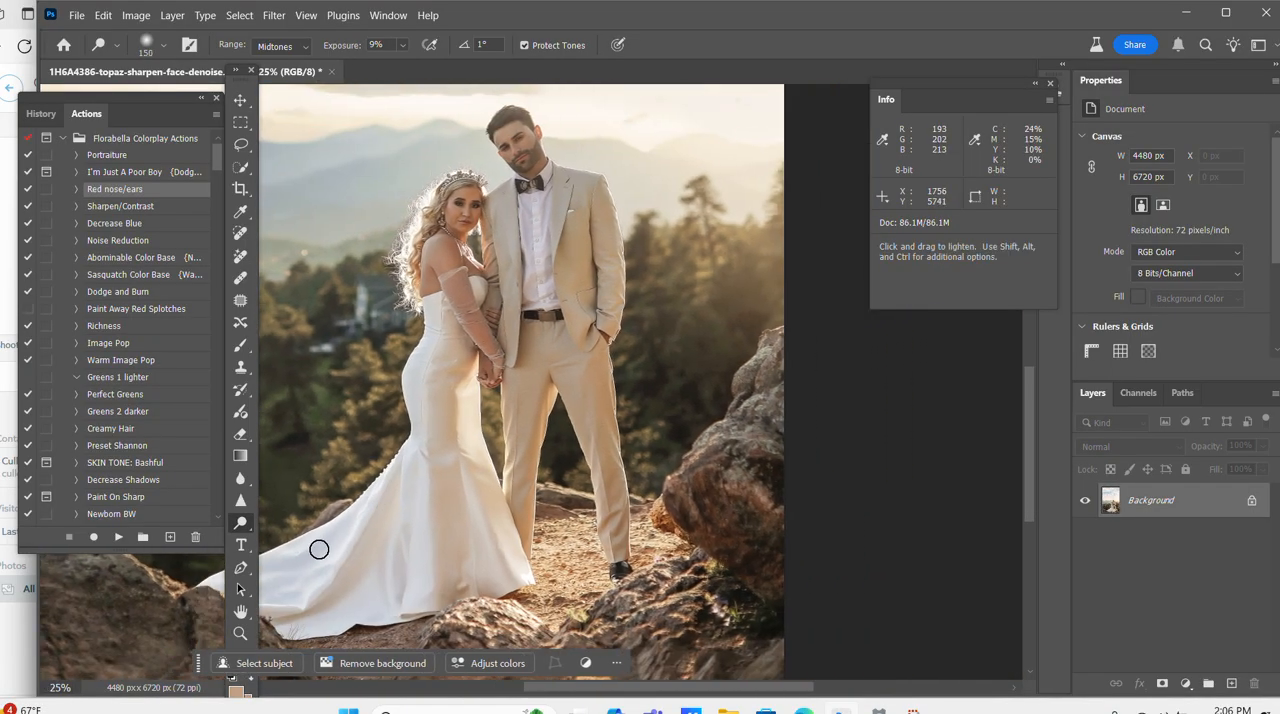
{"action": "key", "text": "bracketright"}
{"action": "key", "text": "bracketright"}
{"action": "key", "text": "ctrl+minus"}
Dodge the rocks, ground and dark trees around the couple with brushes of about 250 to 700 px.
{"action": "key", "text": "bracketright"}
{"action": "key", "text": "bracketright"}
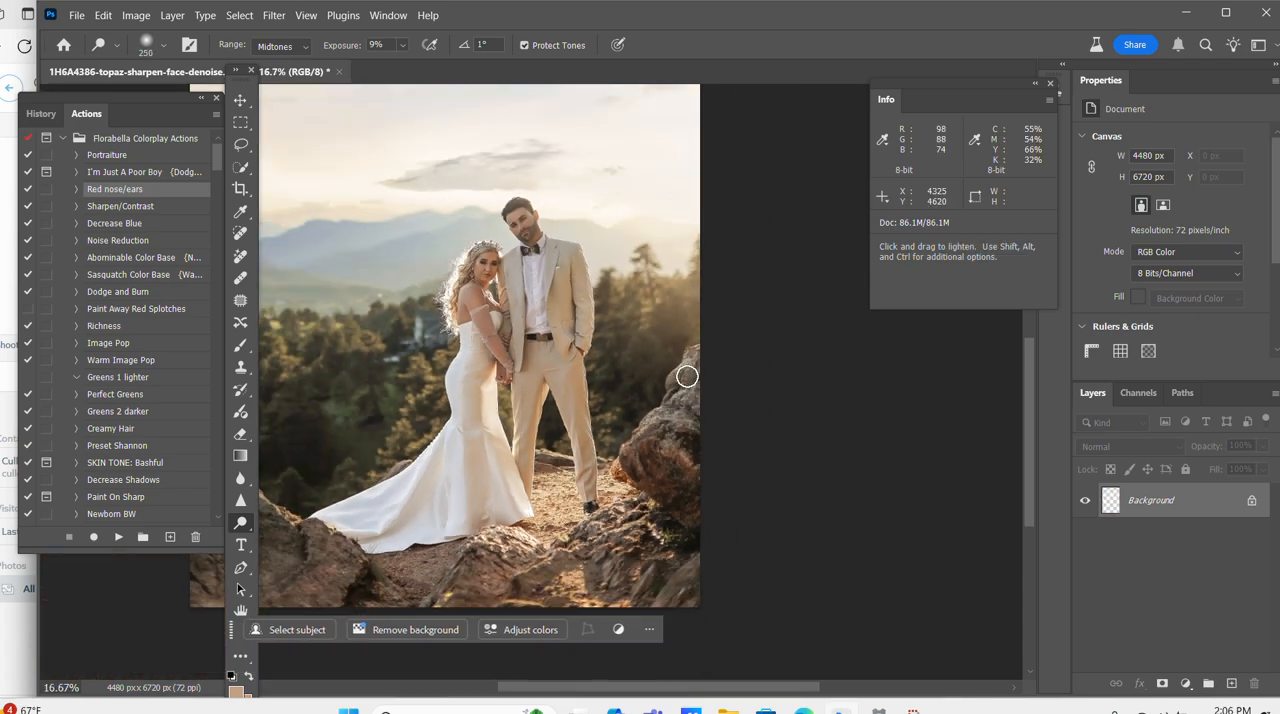
{"action": "key", "text": "bracketright"}
{"action": "key", "text": "bracketright"}
{"action": "key", "text": "bracketright"}
{"action": "key", "text": "bracketright"}
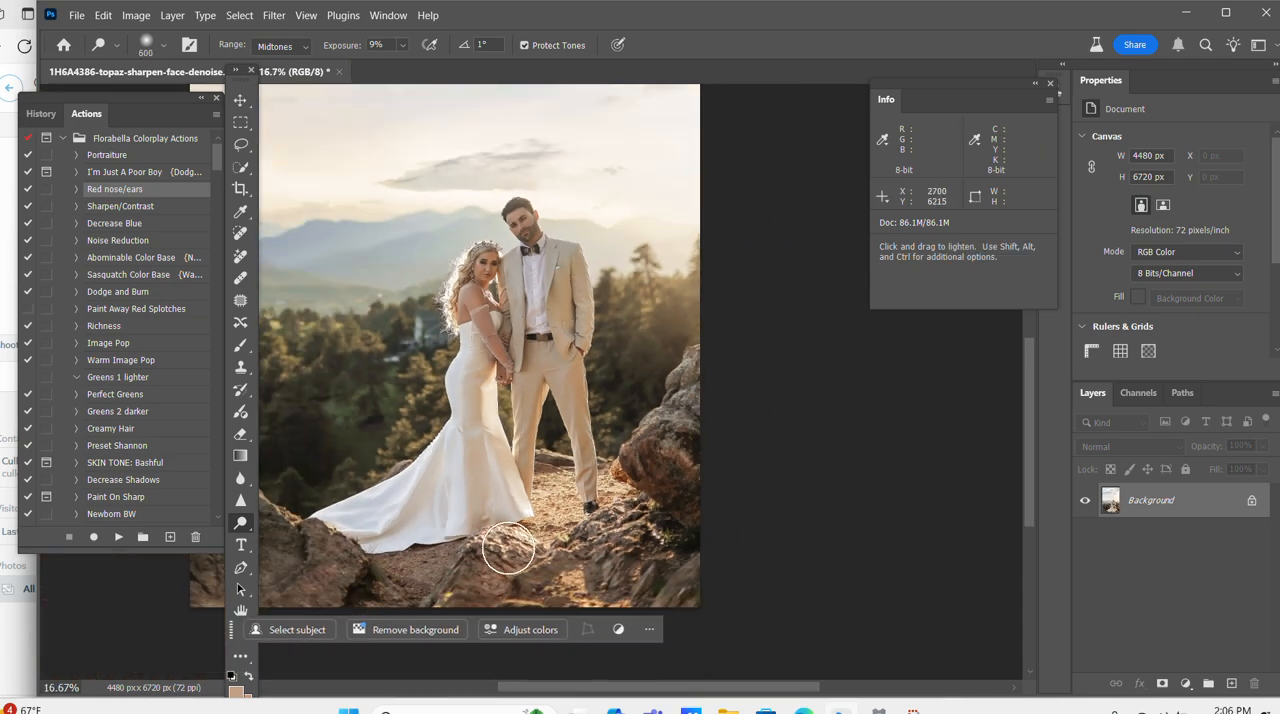
{"action": "key", "text": "ctrl+minus"}
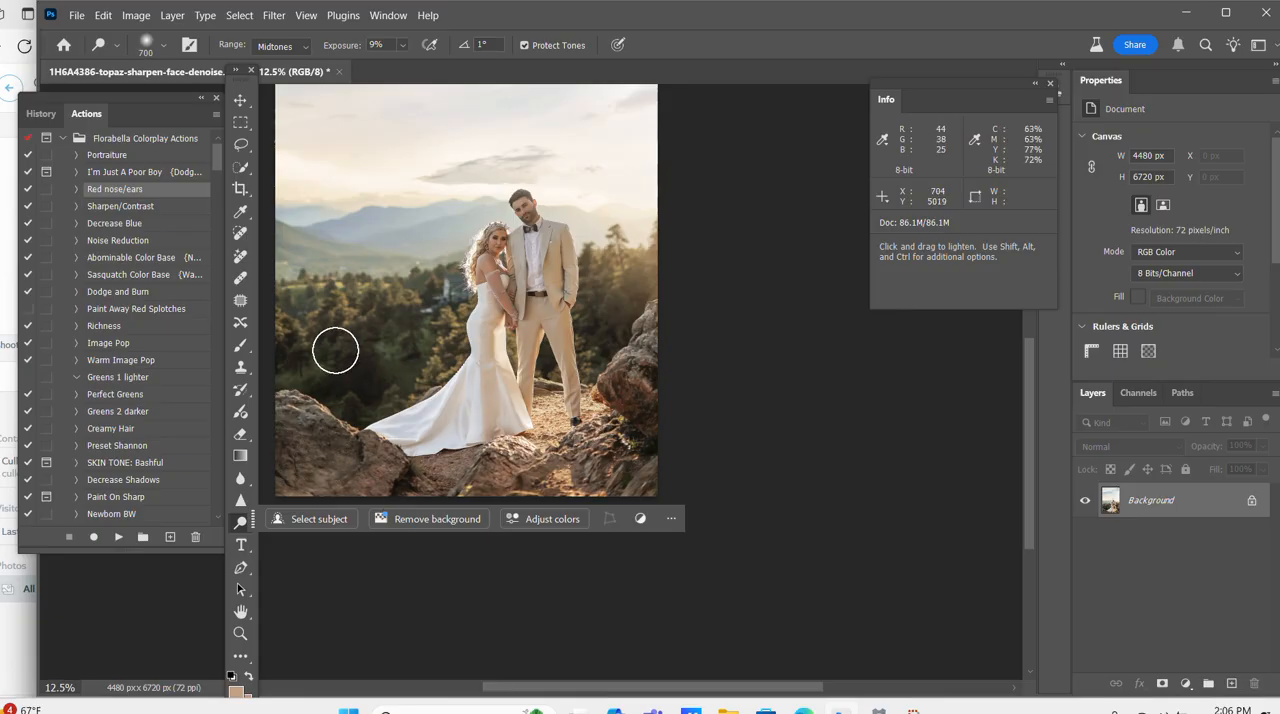
{"action": "key", "text": "bracketleft"}
{"action": "key", "text": "bracketleft"}
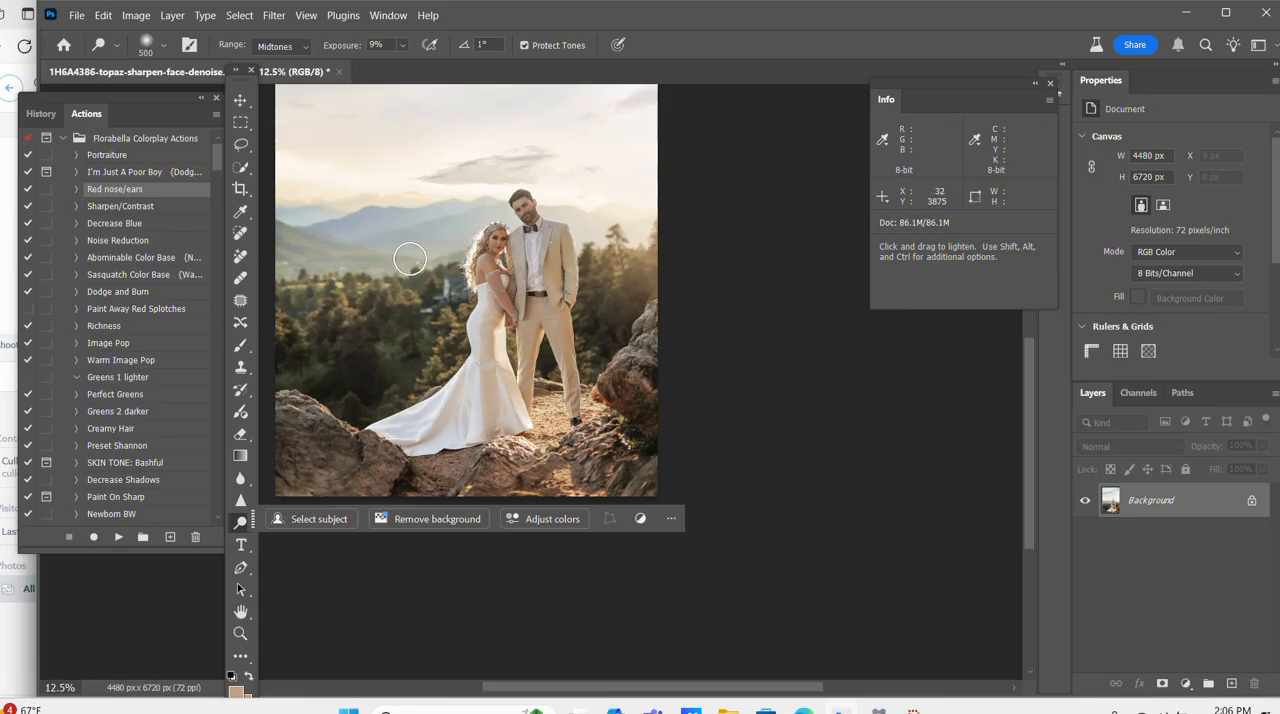
Dodge broadly over the couple and their surroundings with a brush of about 1700 px.
{"action": "key", "text": "bracketright"}
{"action": "key", "text": "bracketright"}
{"action": "key", "text": "bracketright"}
{"action": "key", "text": "bracketright"}
{"action": "key", "text": "bracketright"}
{"action": "key", "text": "bracketright"}
{"action": "key", "text": "bracketright"}
{"action": "key", "text": "bracketright"}
{"action": "key", "text": "bracketright"}
{"action": "key", "text": "bracketright"}
{"action": "key", "text": "bracketright"}
{"action": "key", "text": "ctrl+plus"}
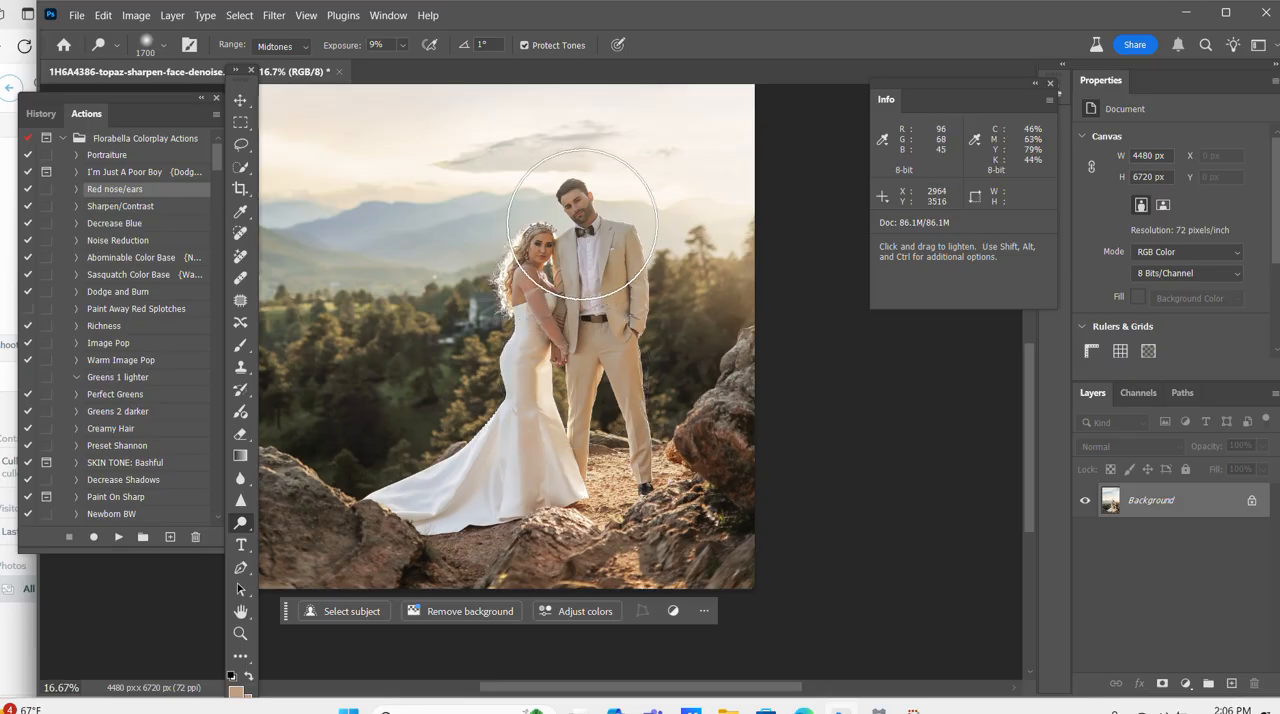
{"action": "key", "text": "ctrl+plus"}
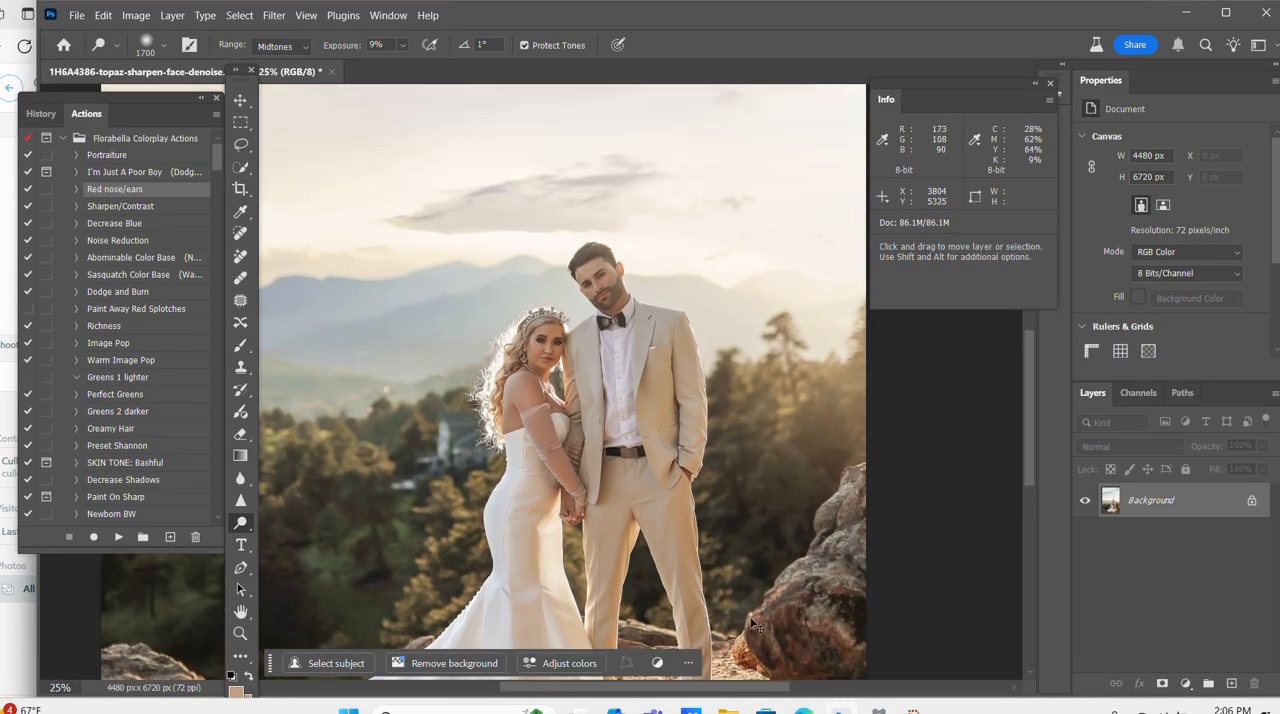
{"action": "key", "text": "ctrl+minus"}
{"action": "scroll", "coordinate": [929, 614], "scroll_direction": "up", "scroll_amount": 1}
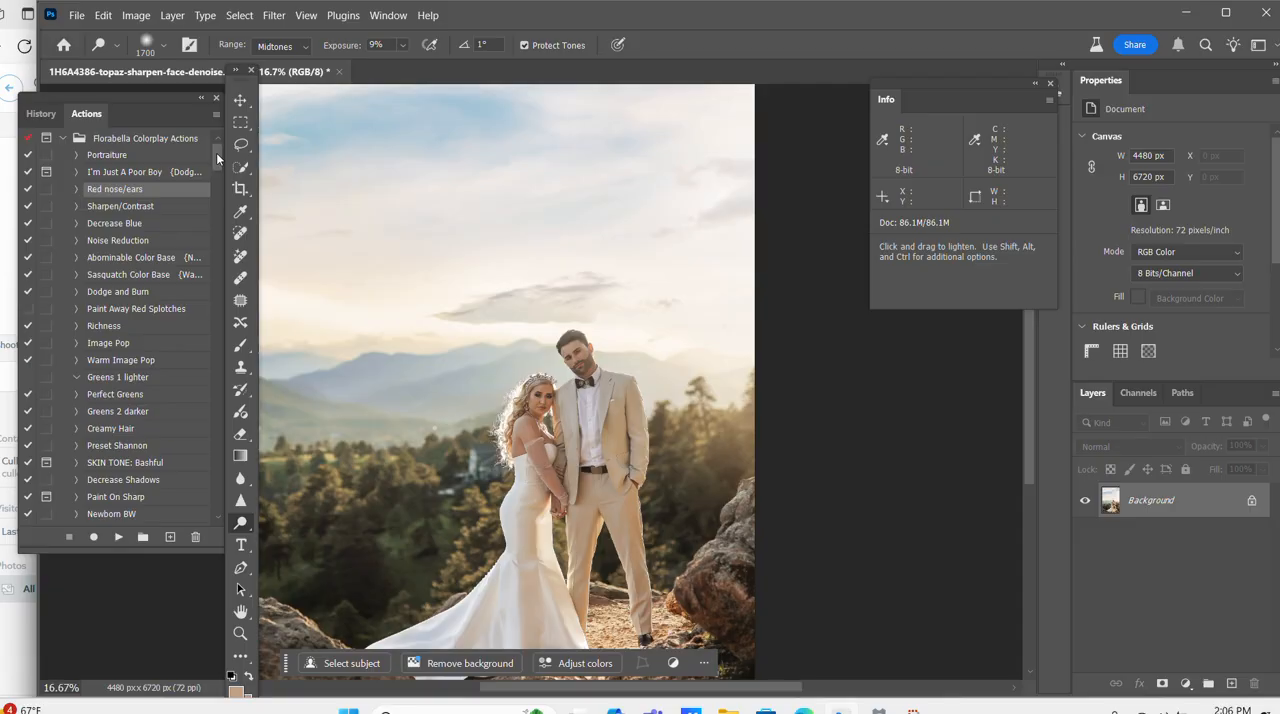
Add a Curves adjustment layer and select its Blue channel.
{"action": "key", "text": "ctrl+plus"}
{"action": "key", "text": "ctrl+plus"}
{"action": "key", "text": "ctrl+plus"}
{"action": "key", "text": "ctrl+plus"}
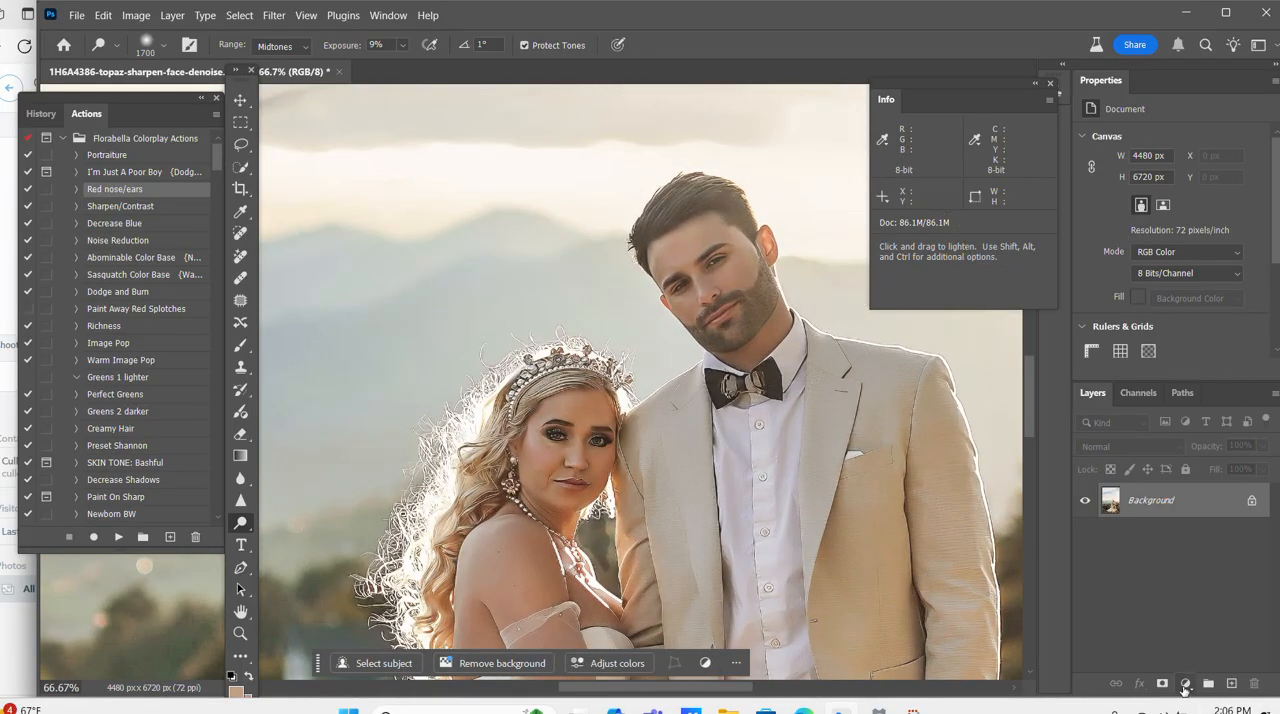
{"action": "left_click", "coordinate": [1185, 685]}
{"action": "left_click", "coordinate": [1176, 471]}
{"action": "left_click", "coordinate": [1160, 160]}
{"action": "left_click", "coordinate": [1127, 221]}
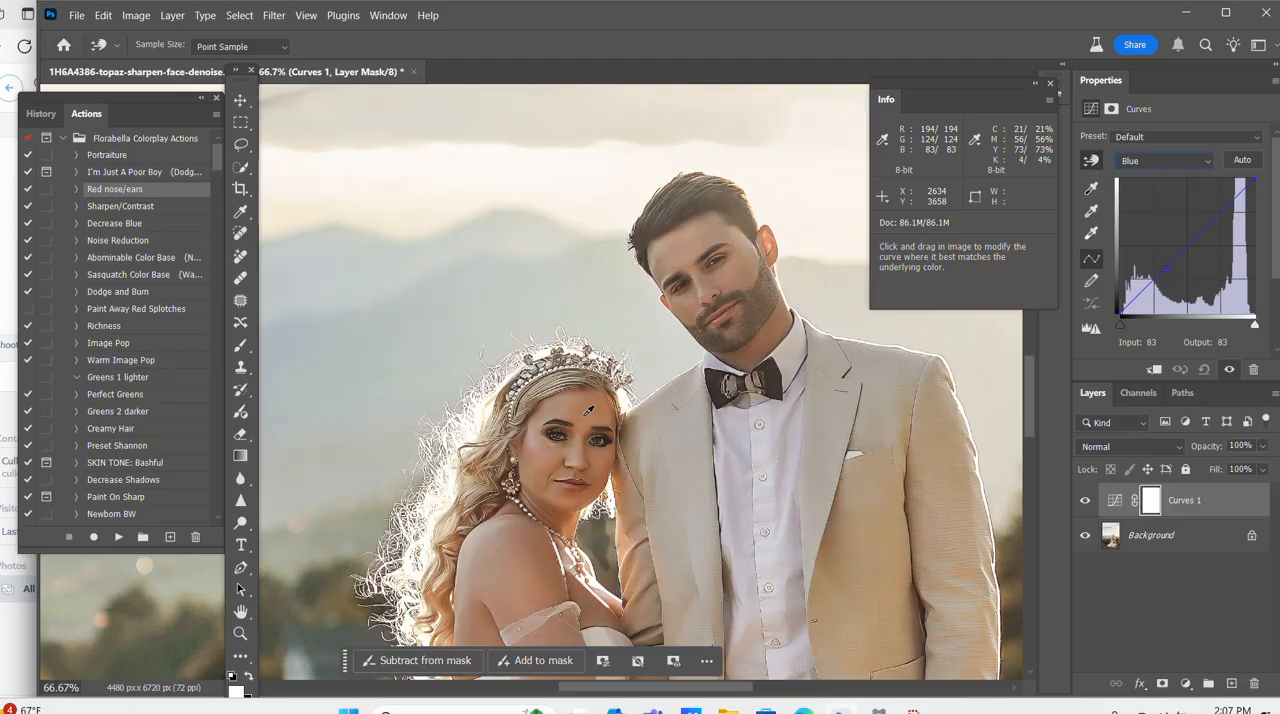
Use a color sampler on the bride's forehead to raise the Blue curve to output 102 at input 83, and invert the layer mask to black.
{"action": "key", "text": "shift"}
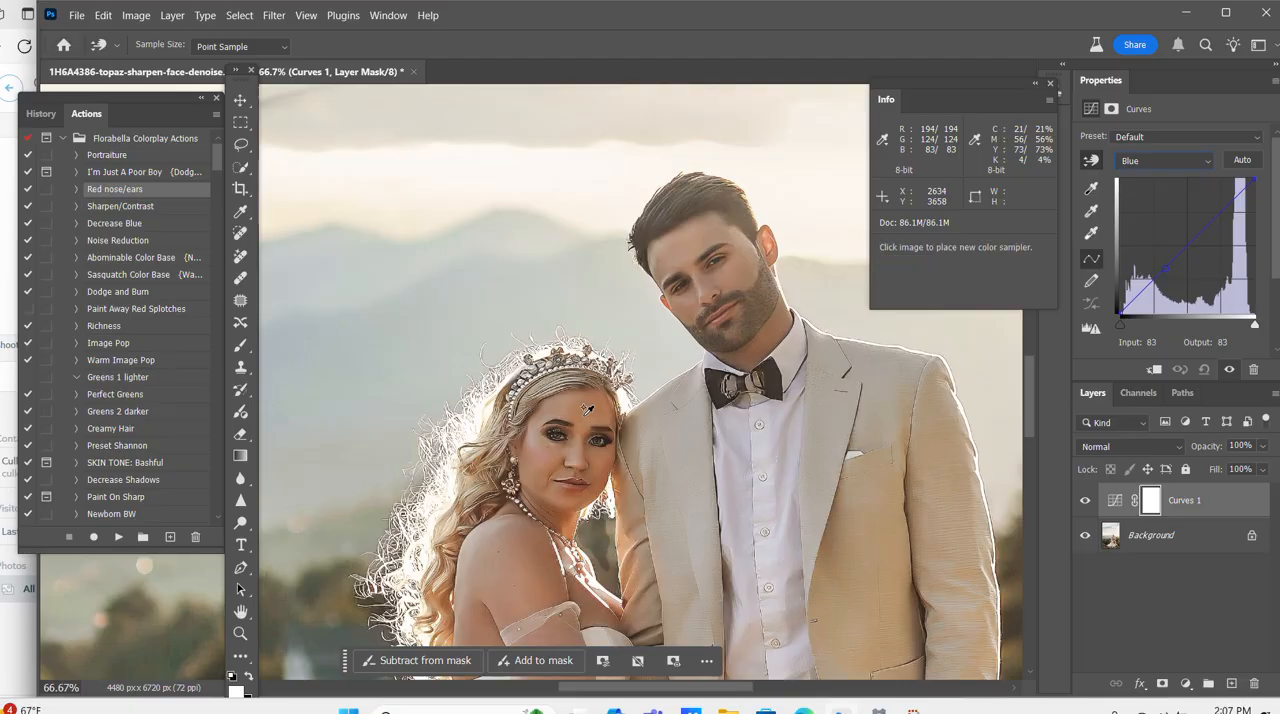
{"action": "left_click", "coordinate": [585, 413], "text": "shift"}
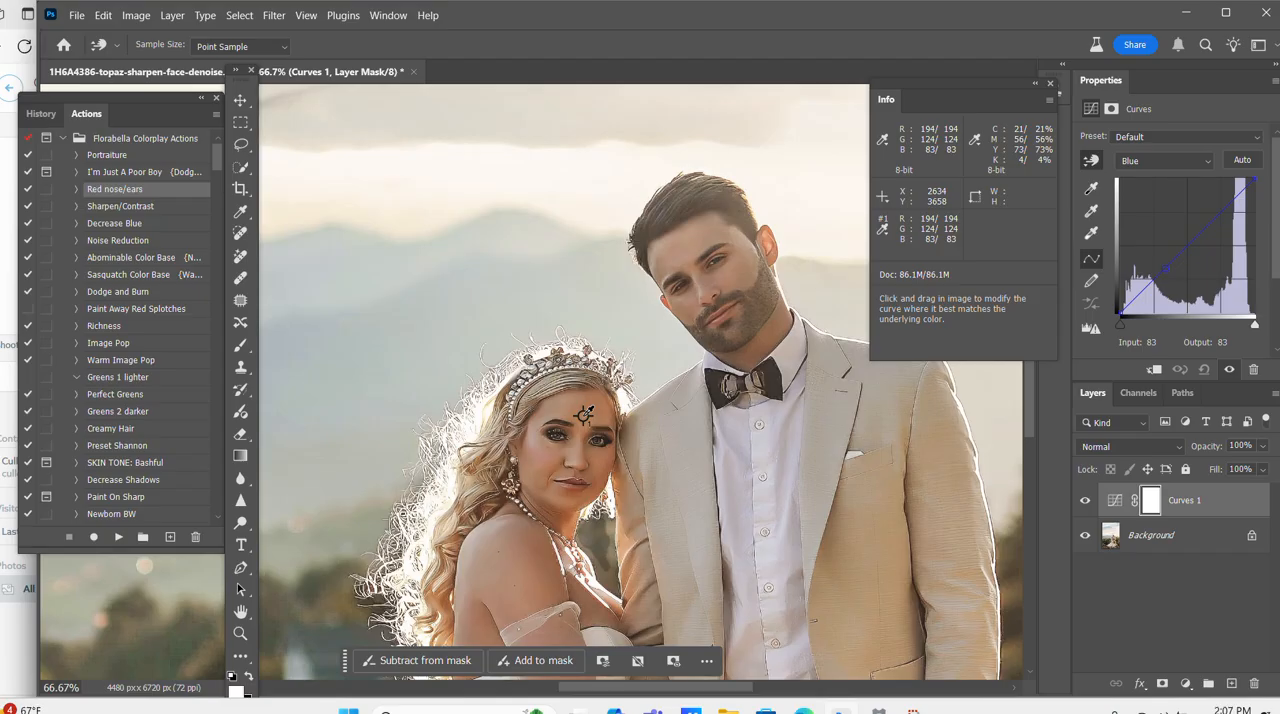
{"action": "left_click_drag", "start_coordinate": [585, 414], "coordinate": [586, 414]}
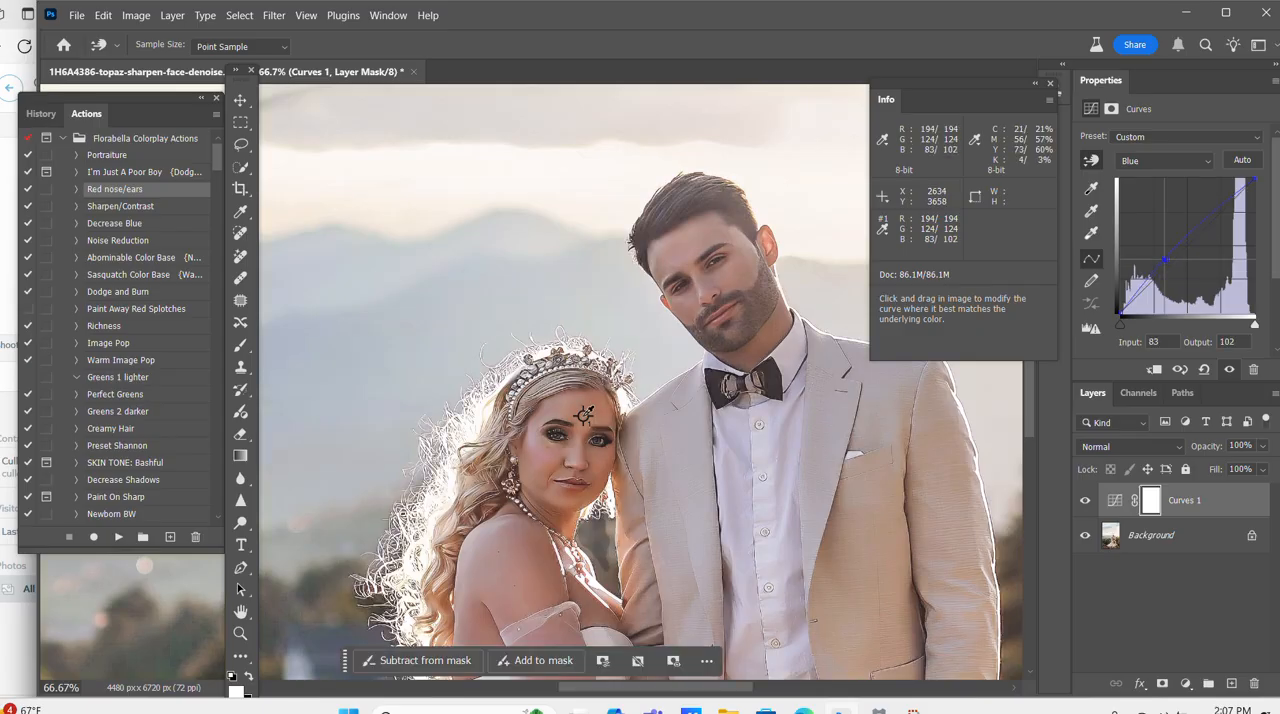
{"action": "key", "text": "ctrl+i"}
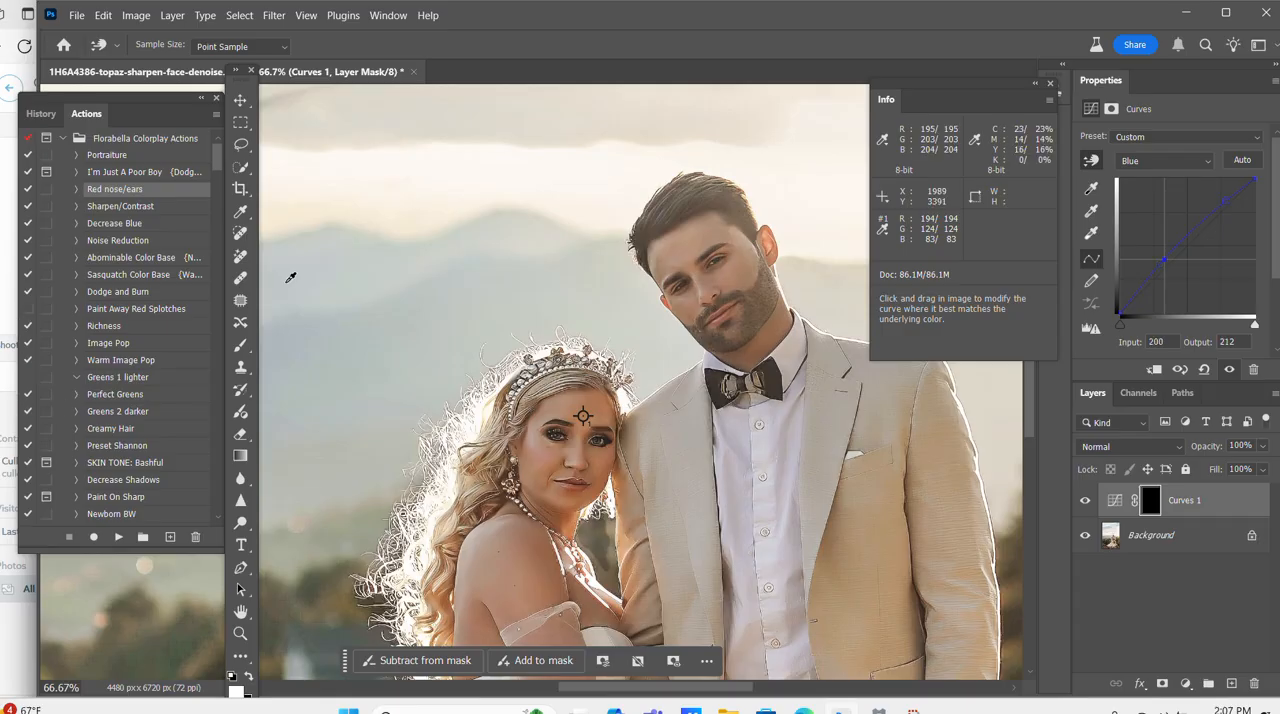
Brush on the Curves 1 layer mask at 27% opacity over the bride's face, upper arm and chest to reveal the correction.
{"action": "key", "text": "ctrl+minus"}
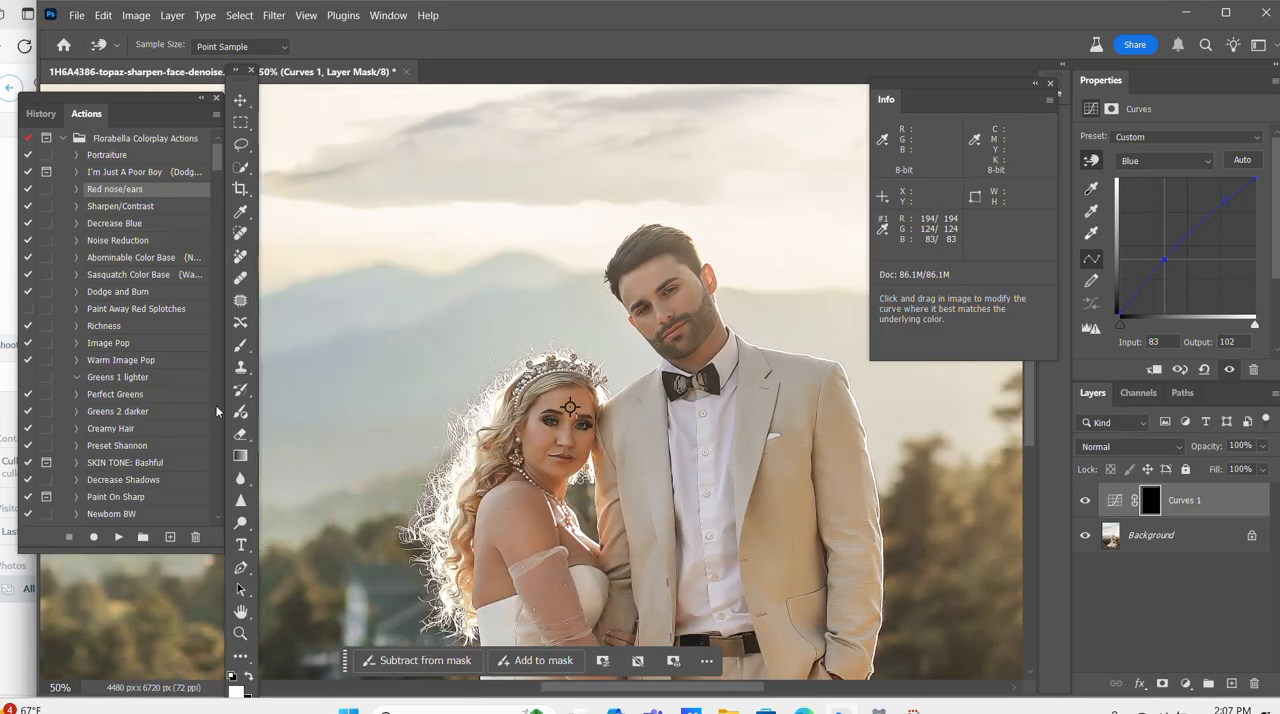
{"action": "left_click", "coordinate": [241, 345]}
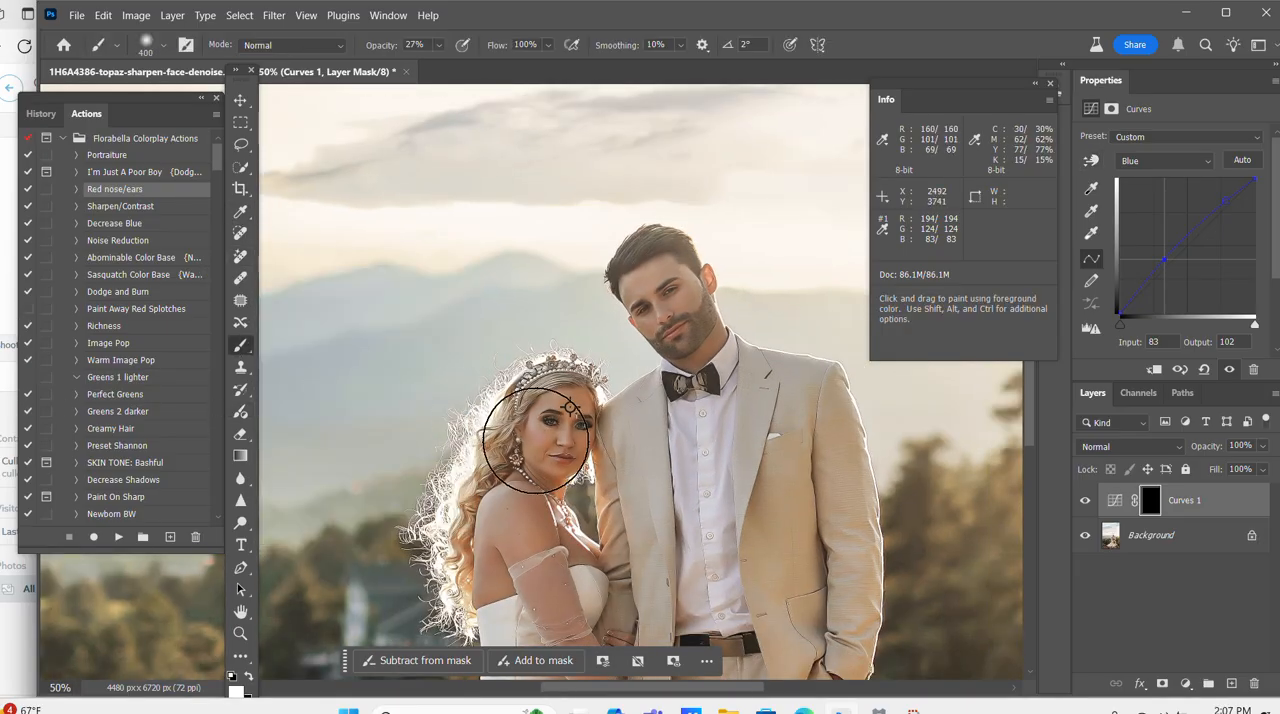
{"action": "key", "text": "bracketleft"}
{"action": "mouse_move", "coordinate": [564, 431]}
{"action": "left_mouse_down"}
{"action": "mouse_move", "coordinate": [572, 415]}
{"action": "mouse_move", "coordinate": [551, 446]}
{"action": "left_mouse_up"}
{"action": "mouse_move", "coordinate": [535, 527]}
{"action": "left_mouse_down"}
{"action": "mouse_move", "coordinate": [504, 593]}
{"action": "mouse_move", "coordinate": [589, 555]}
{"action": "left_mouse_up"}
{"action": "key", "text": "bracketleft"}
{"action": "key", "text": "bracketleft"}
Examine the corrected skin tones of the bride and groom close up and against the whole portrait.
{"action": "key", "text": "ctrl+minus"}
{"action": "scroll", "coordinate": [680, 553], "scroll_direction": "down", "scroll_amount": 2}
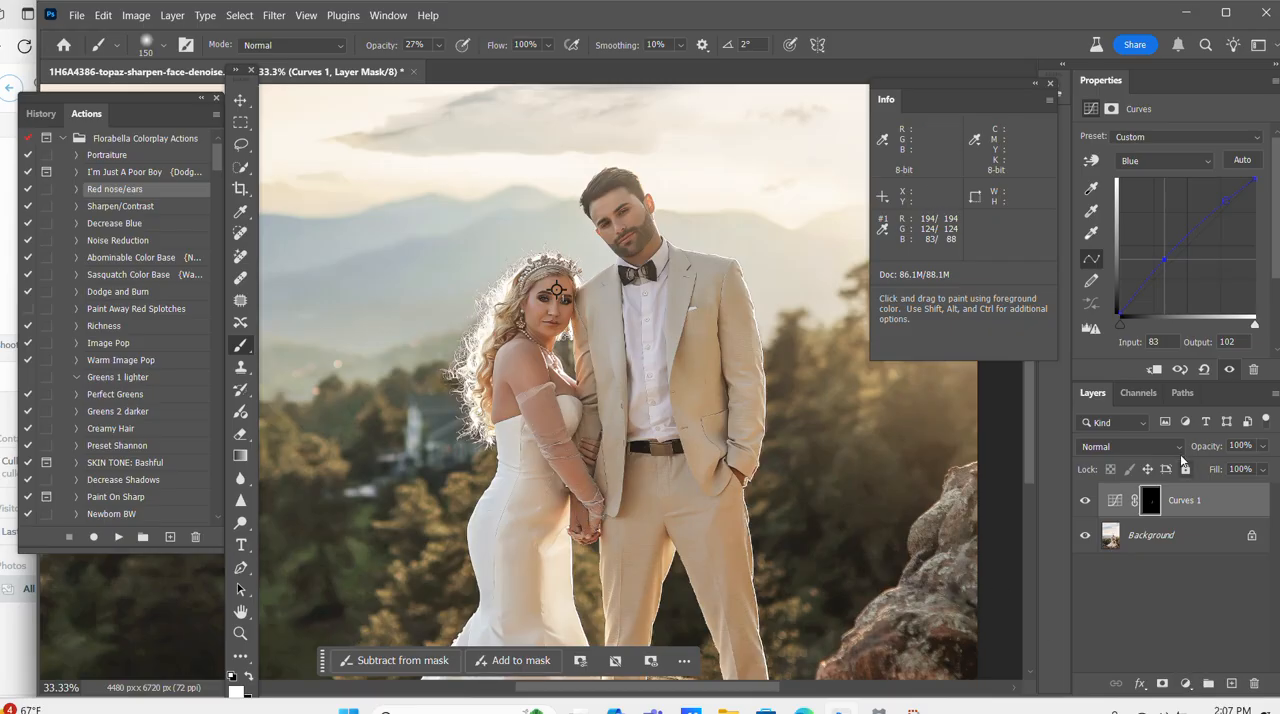
{"action": "key", "text": "ctrl+plus"}
{"action": "key", "text": "ctrl+plus"}
{"action": "key", "text": "ctrl+plus"}
{"action": "key", "text": "ctrl+minus"}
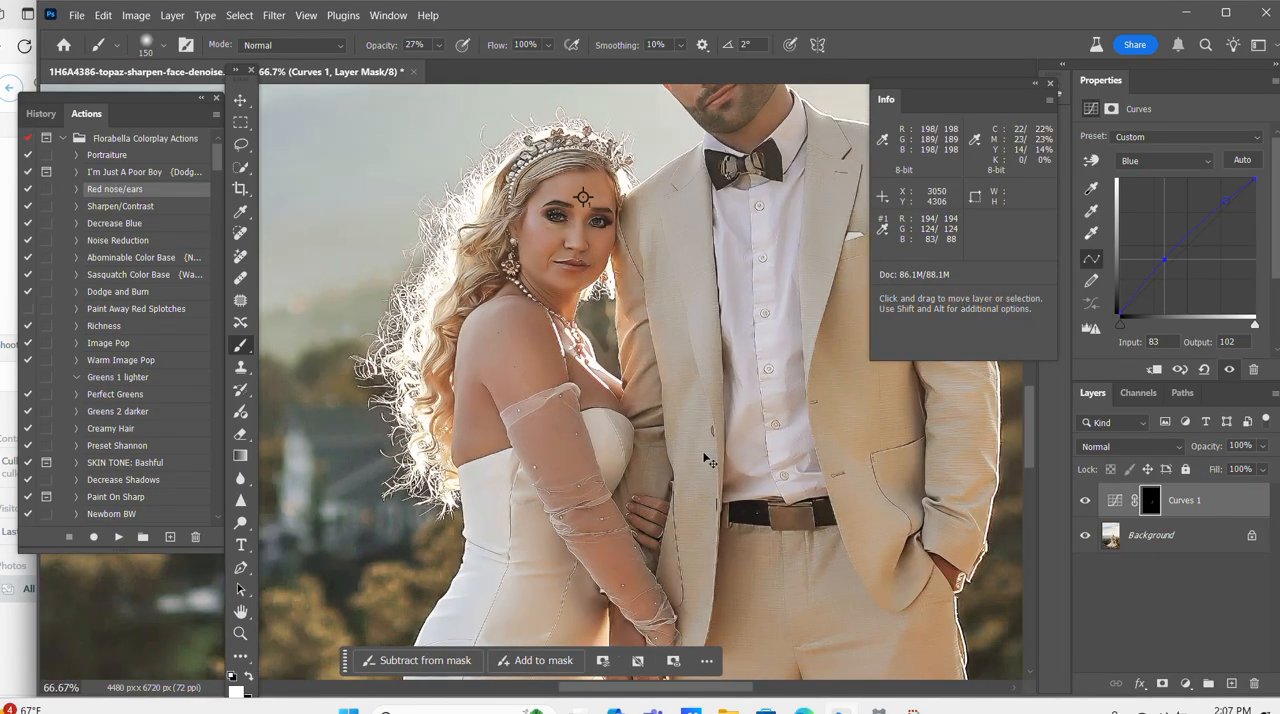
{"action": "scroll", "coordinate": [706, 443], "scroll_direction": "up", "scroll_amount": 2}
{"action": "key", "text": "ctrl+minus"}
{"action": "key", "text": "ctrl+minus"}
{"action": "key", "text": "ctrl+minus"}
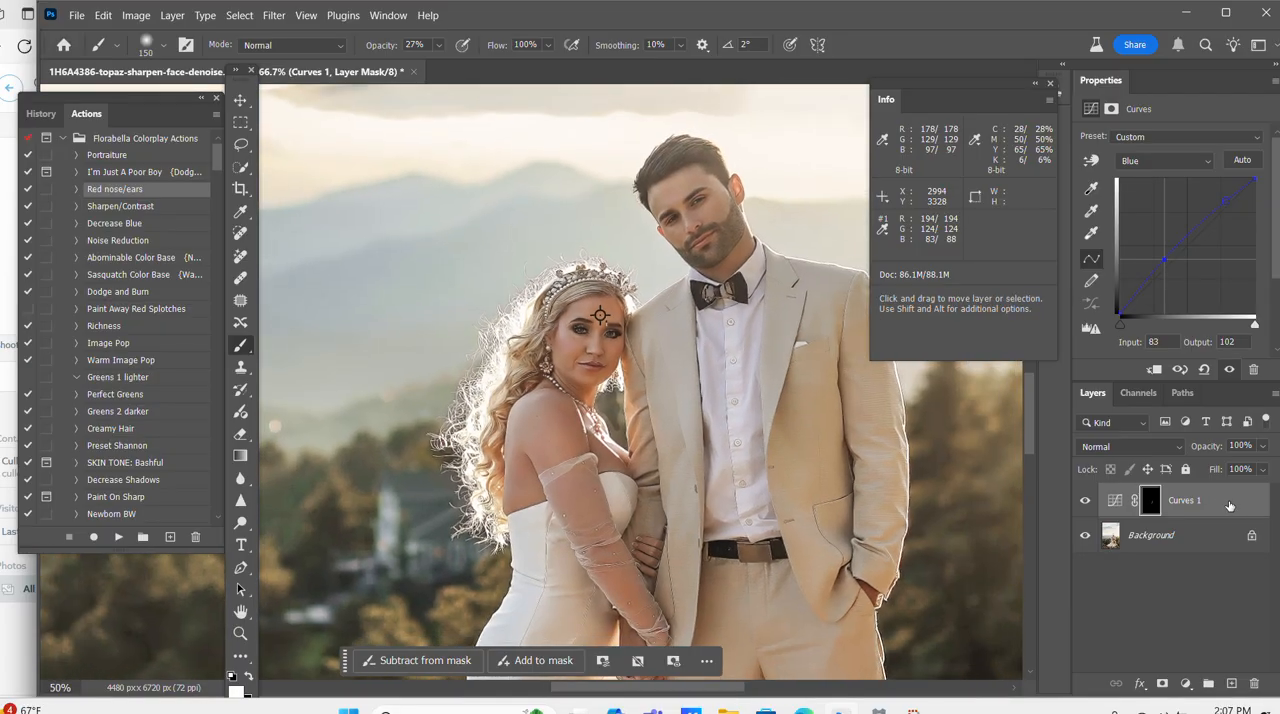
{"action": "key", "text": "ctrl+minus"}
Switch the Curves adjustment to the RGB channel and raise its midtones to output 136 at input 126.
{"action": "left_click", "coordinate": [1148, 172]}
{"action": "left_click", "coordinate": [1150, 178]}
{"action": "left_click_drag", "start_coordinate": [1192, 245], "coordinate": [1185, 242]}
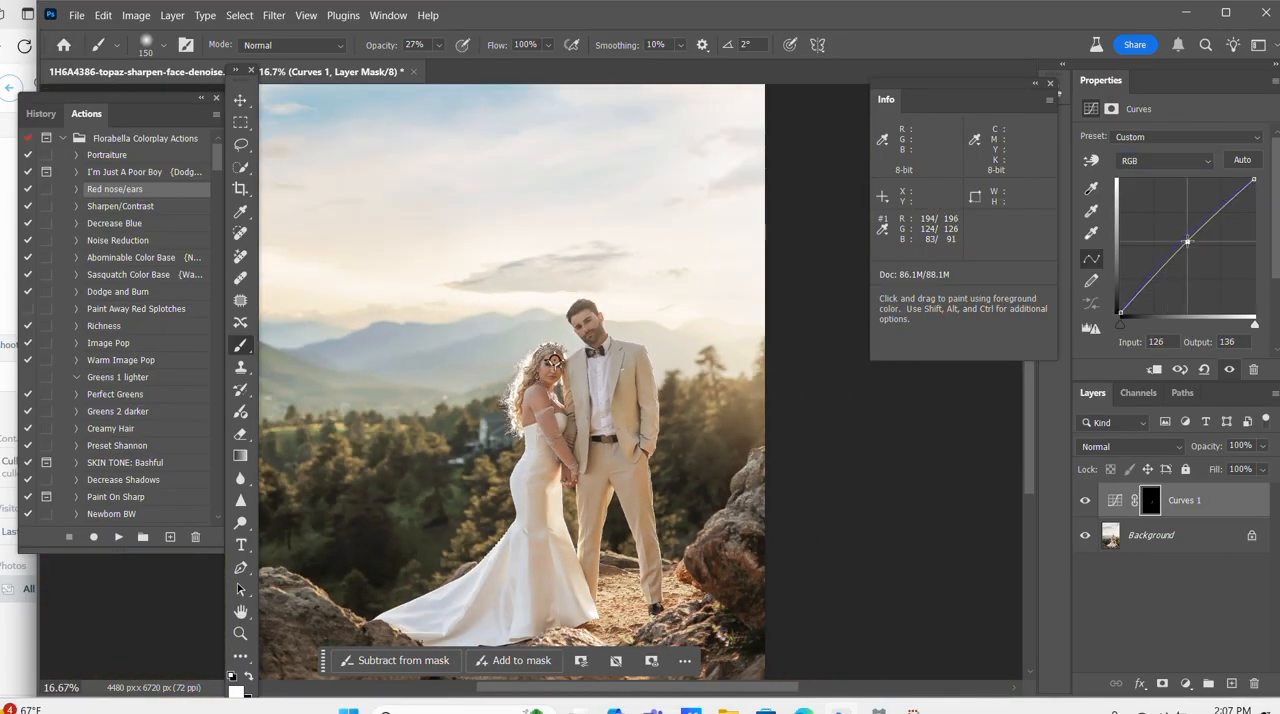
Flatten the Curves adjustment and the portrait into a single Background layer.
{"action": "key", "text": "ctrl+plus"}
{"action": "right_click", "coordinate": [1146, 557]}
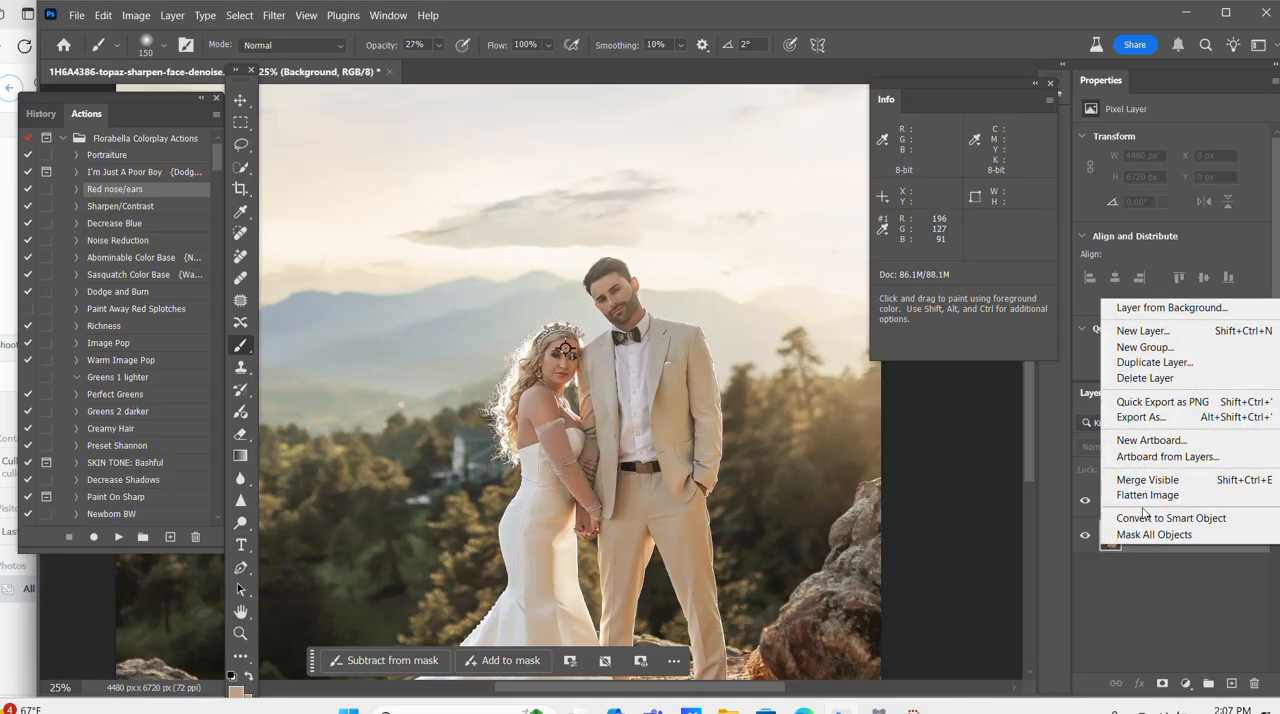
{"action": "left_click", "coordinate": [1160, 561]}
{"action": "key", "text": "ctrl+minus"}
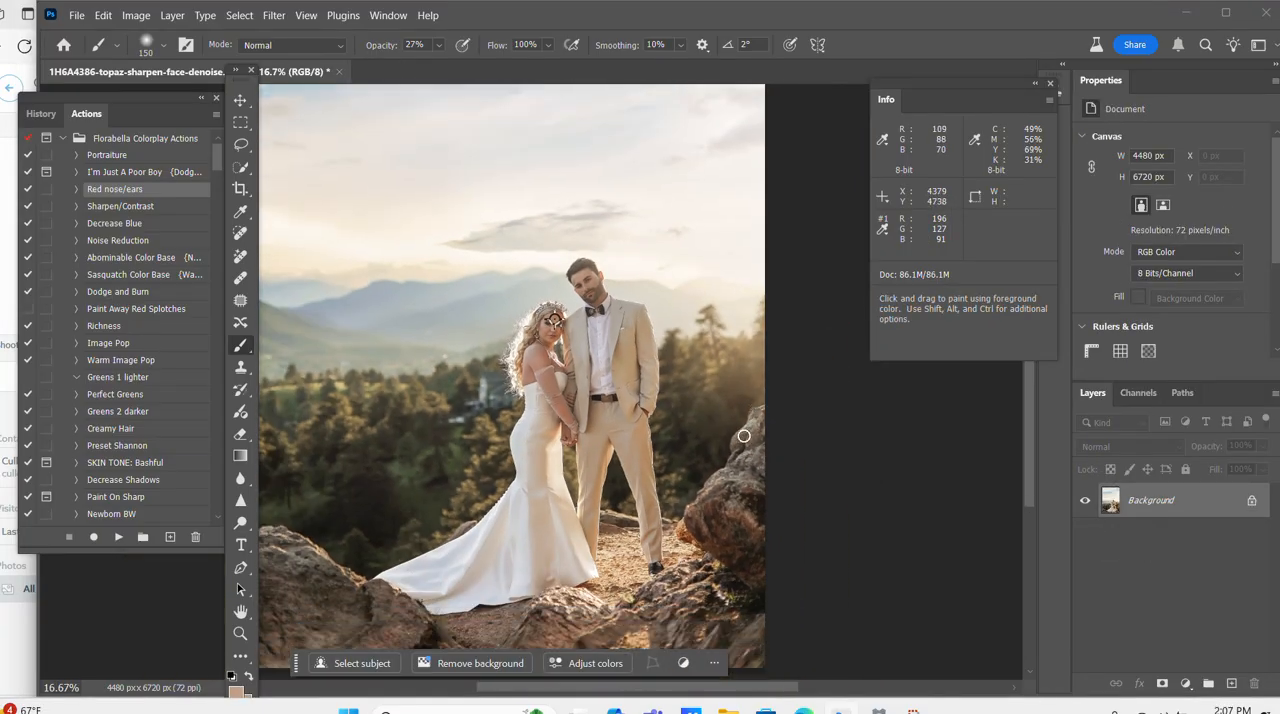
Open the flattened portrait in the Camera Raw filter and bring up its masking options.
{"action": "left_click", "coordinate": [278, 12]}
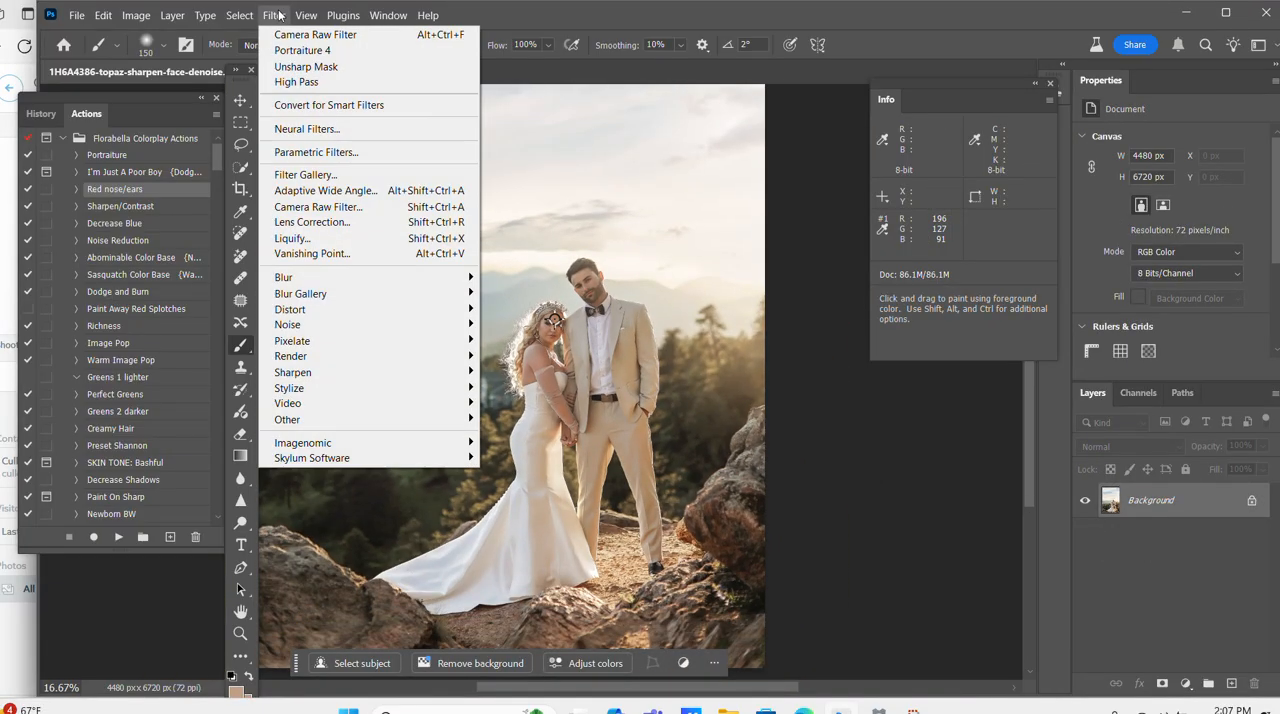
{"action": "key", "text": "Escape"}
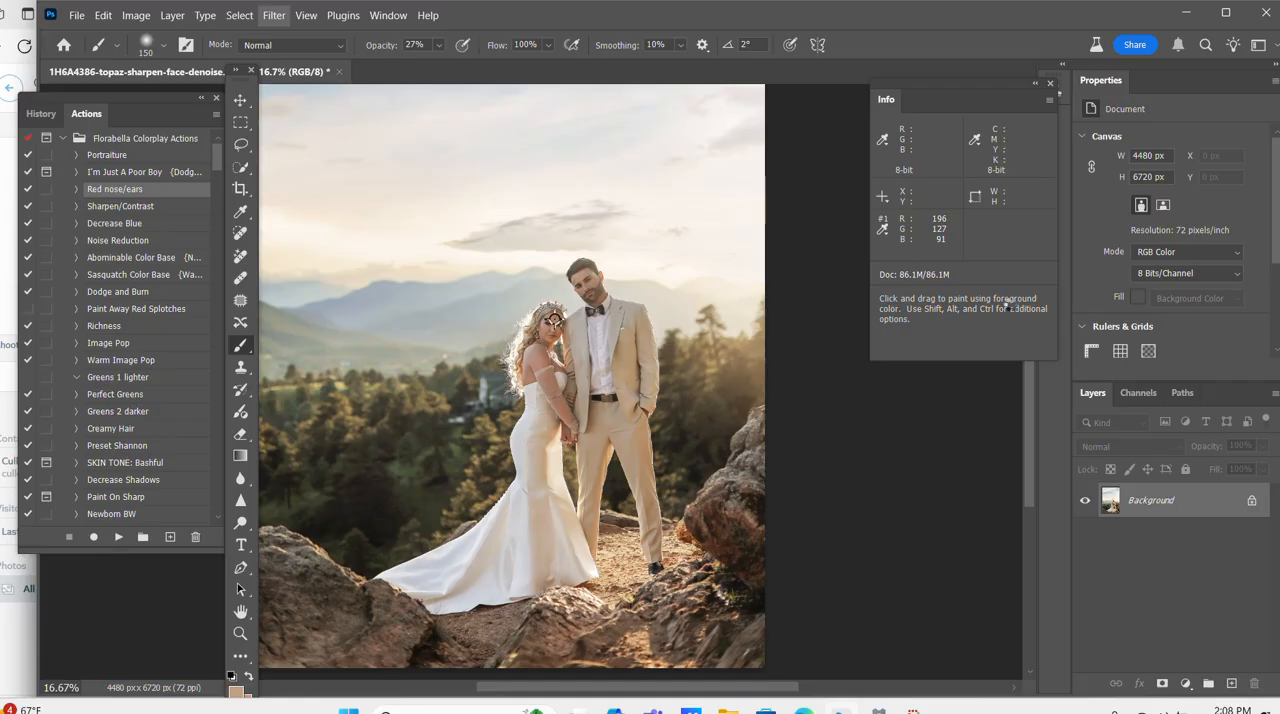
{"action": "key", "text": "ctrl+shift+a"}
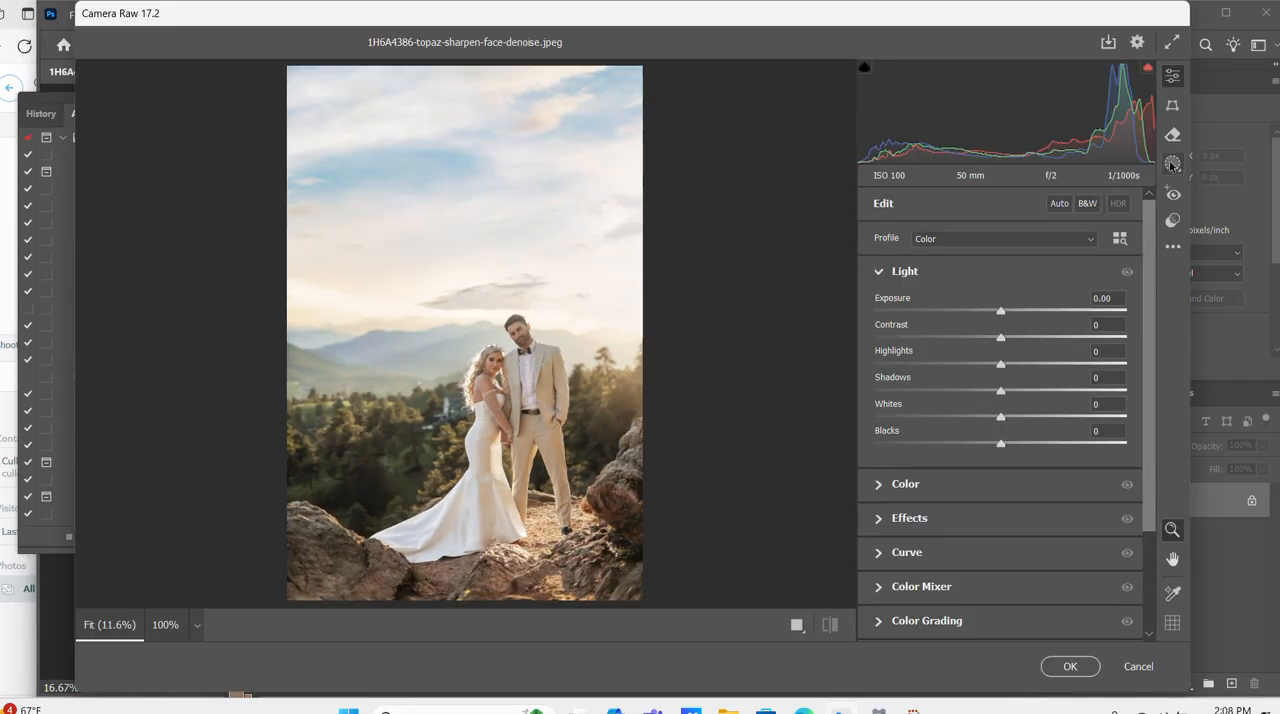
{"action": "left_click", "coordinate": [1173, 164]}
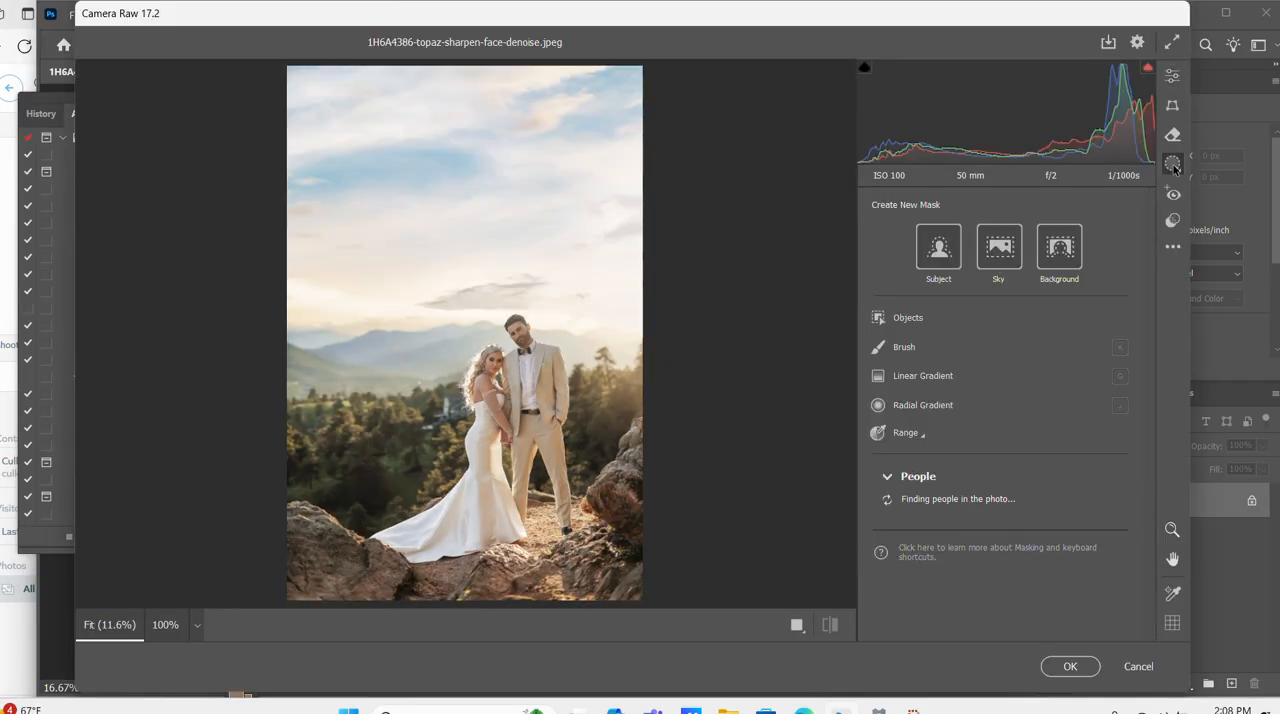
Darken the surroundings with an inverted radial gradient mask around the couple at Exposure -0.60, and apply the filter.
{"action": "left_click", "coordinate": [923, 405]}
{"action": "left_click_drag", "start_coordinate": [500, 428], "coordinate": [465, 309]}
{"action": "left_click", "coordinate": [1111, 398]}
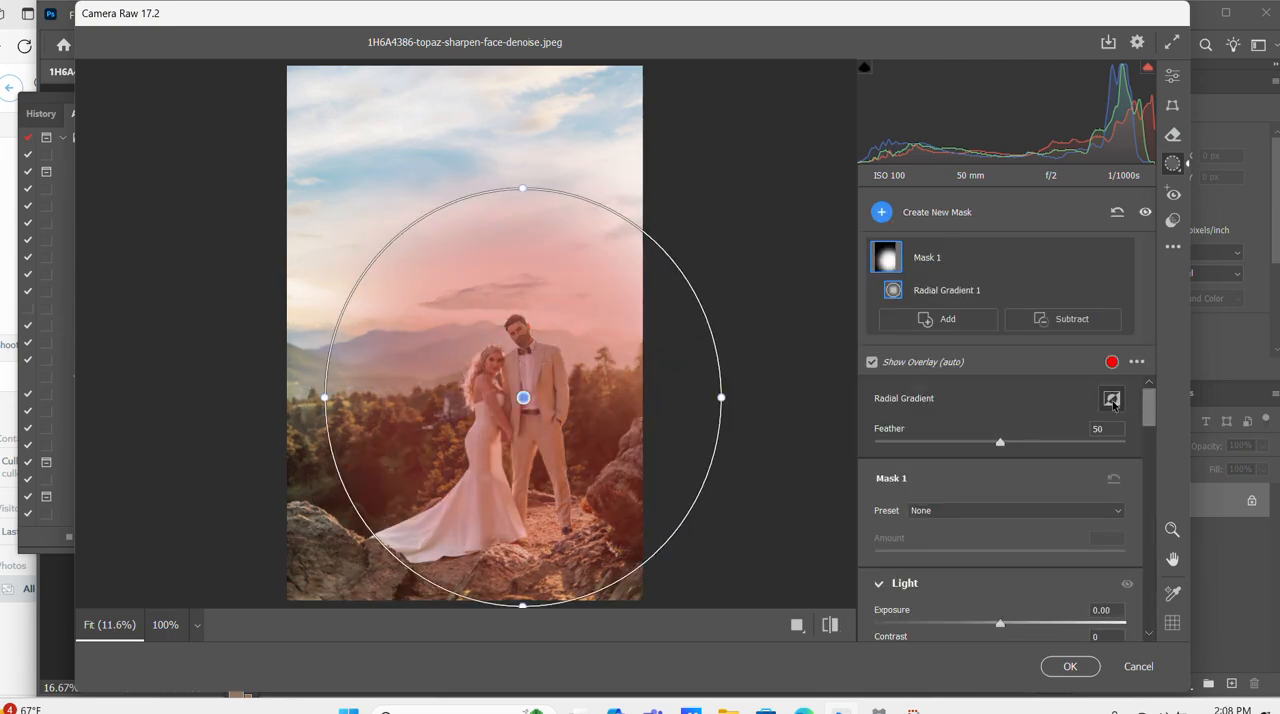
{"action": "left_click_drag", "start_coordinate": [1001, 622], "coordinate": [980, 623]}
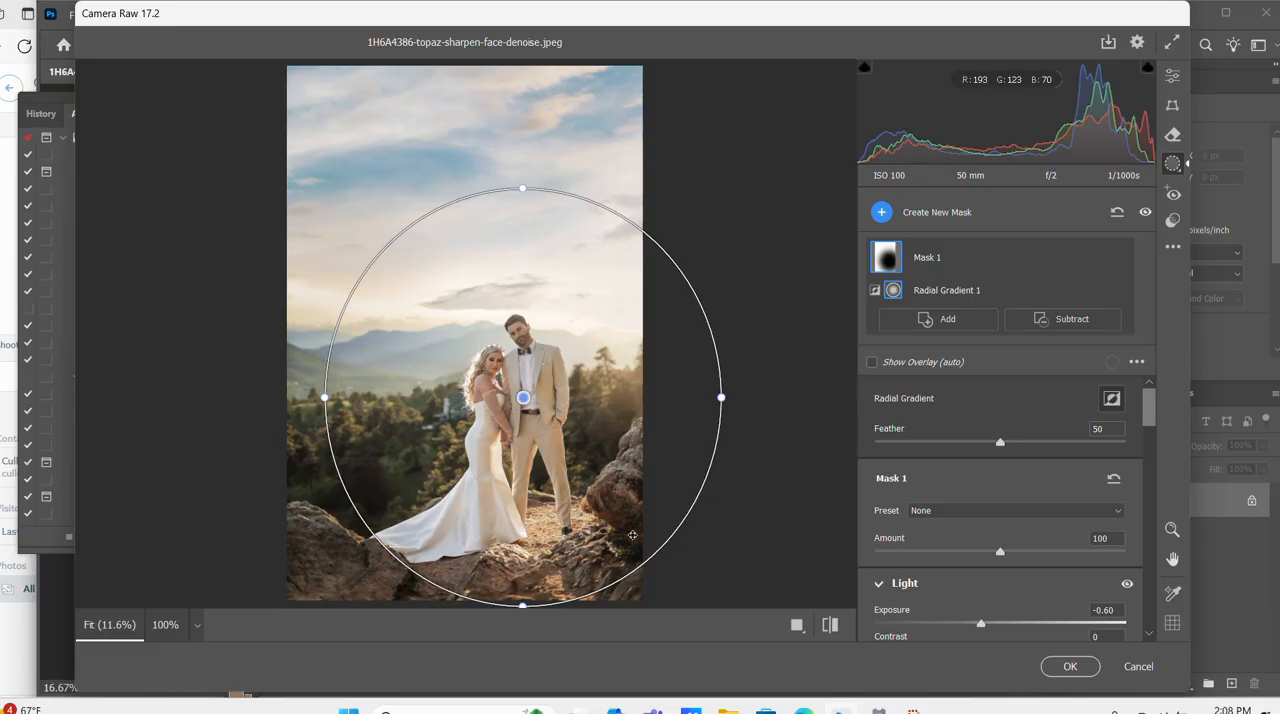
{"action": "left_click", "coordinate": [1074, 672]}
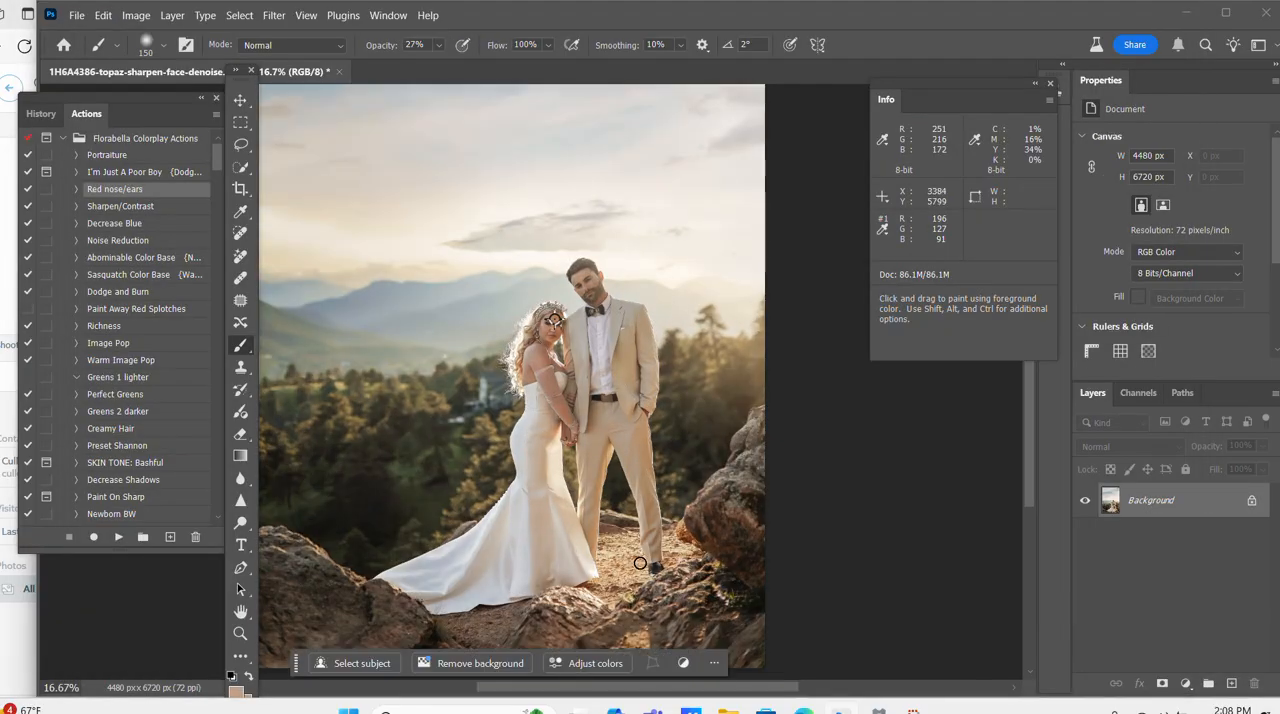